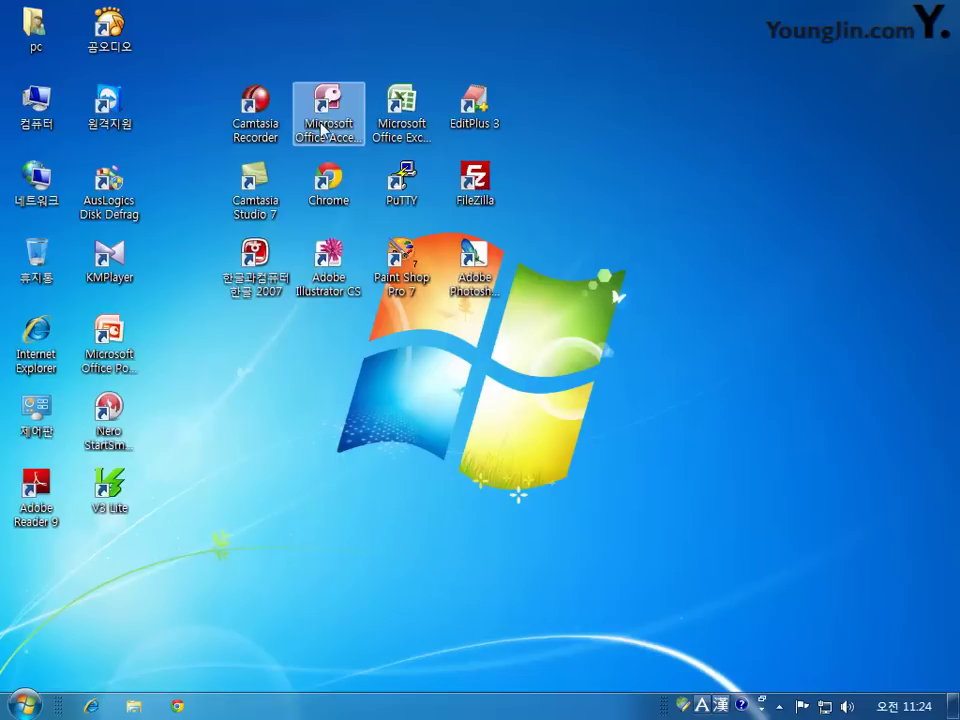
- Search the computer's programs for msaccess and launch Microsoft Access
left_click(18, 706)
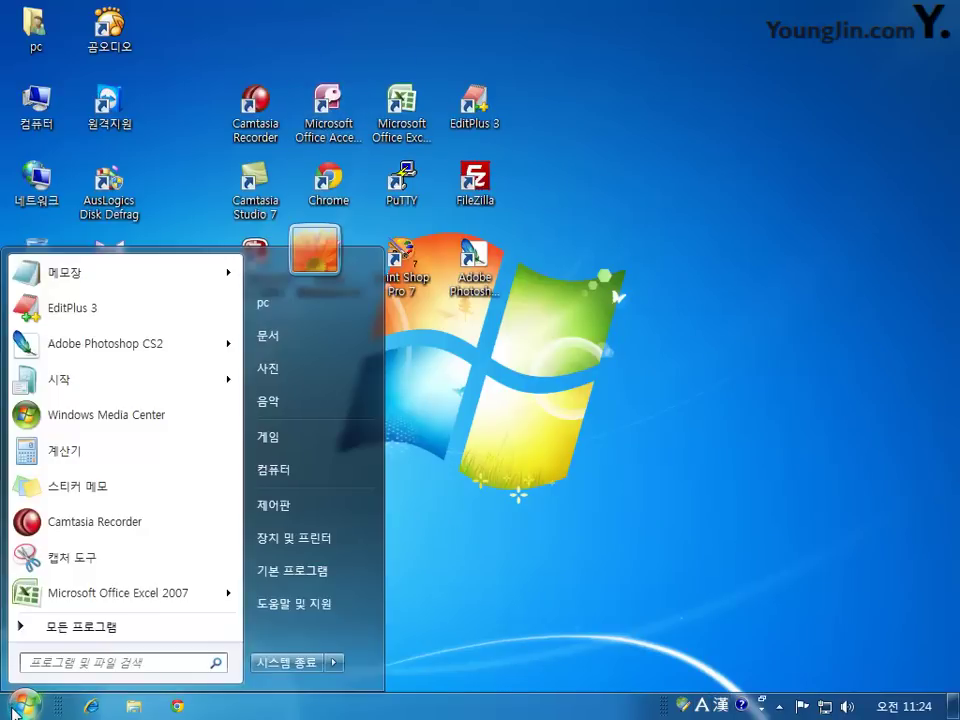
left_click(54, 666)
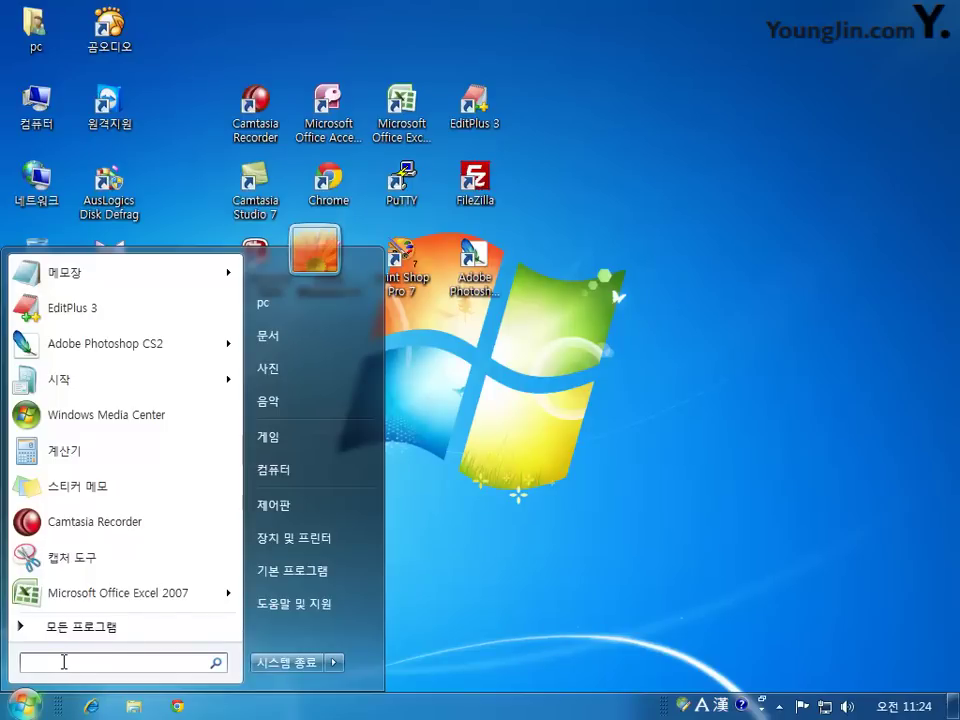
type("msaccess")
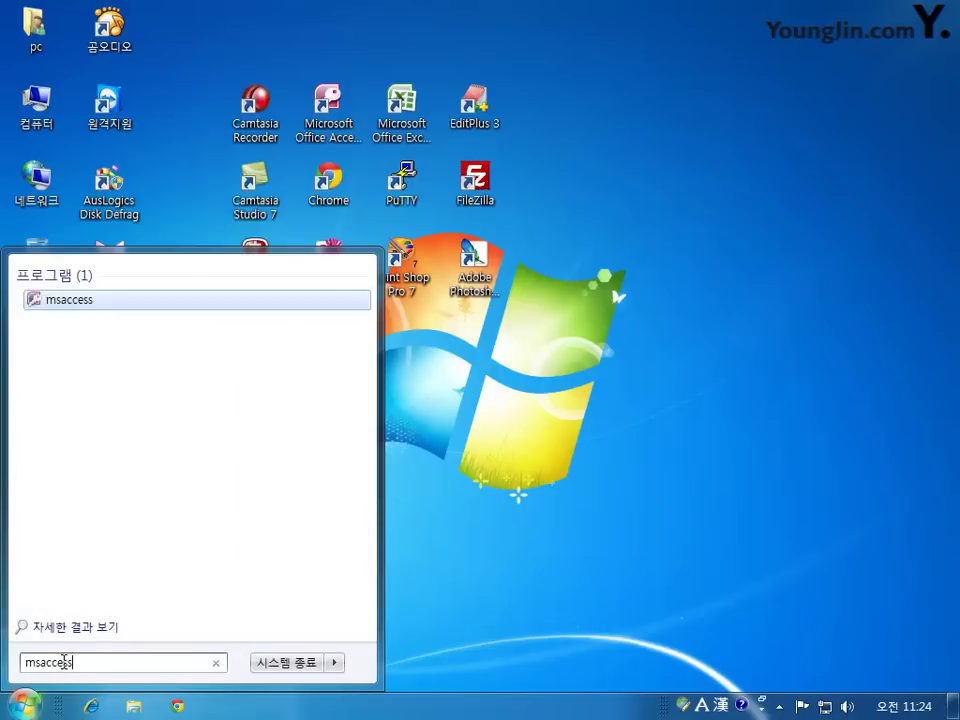
key("Return")
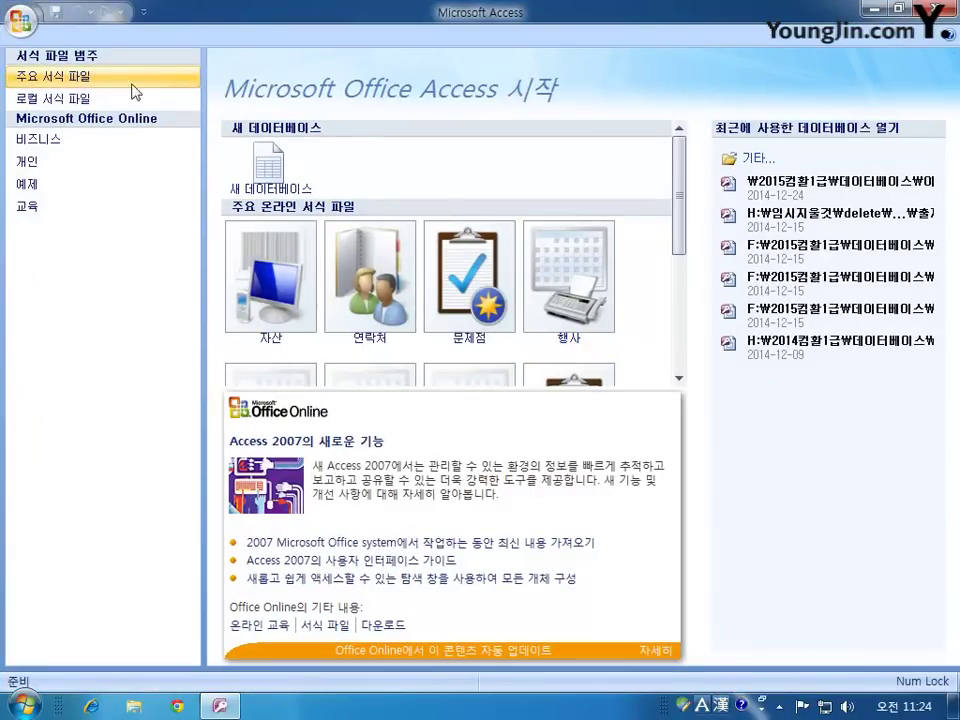
- Open the database 출제유형1 from the folder 2015컴활1급\데이터베이스\이론\1.DB구축\Section01 on drive C
left_click(22, 22)
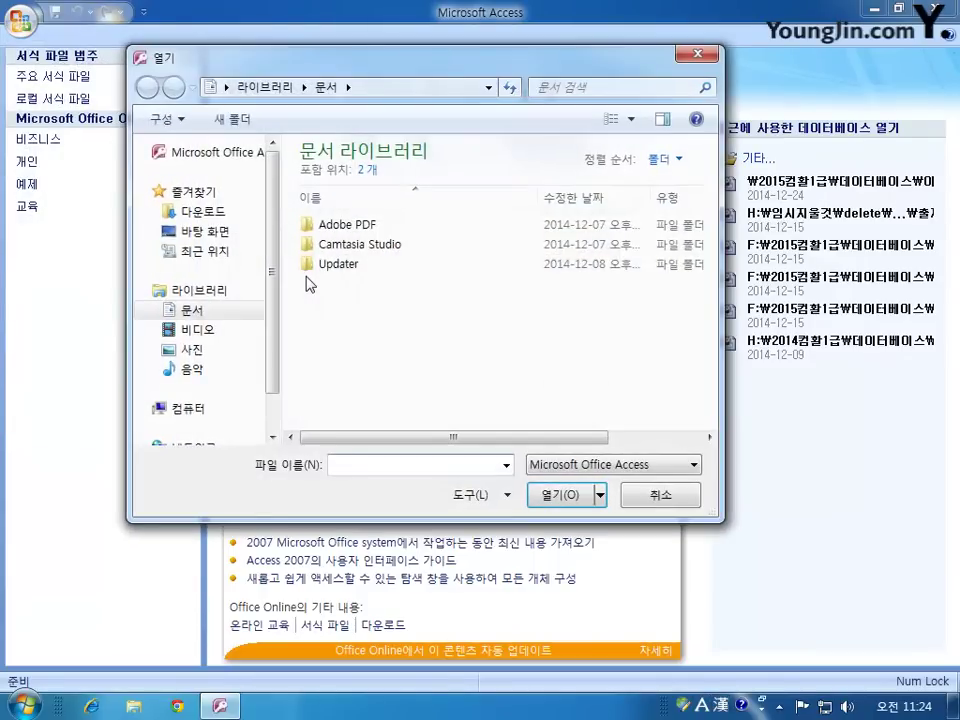
left_click(190, 409)
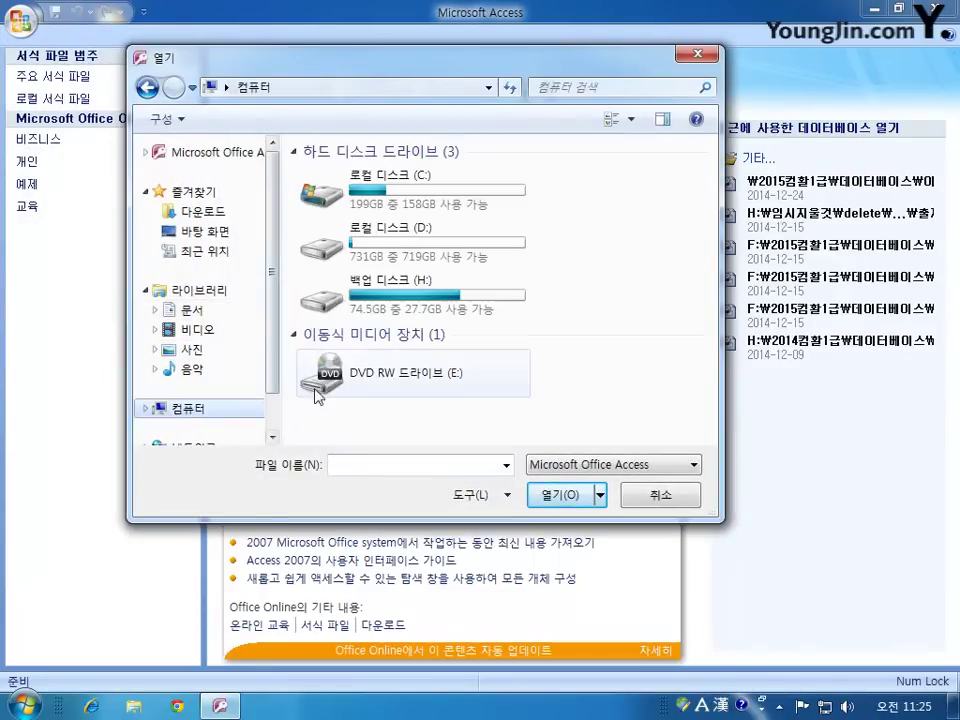
double_click(421, 210)
double_click(373, 174)
double_click(352, 173)
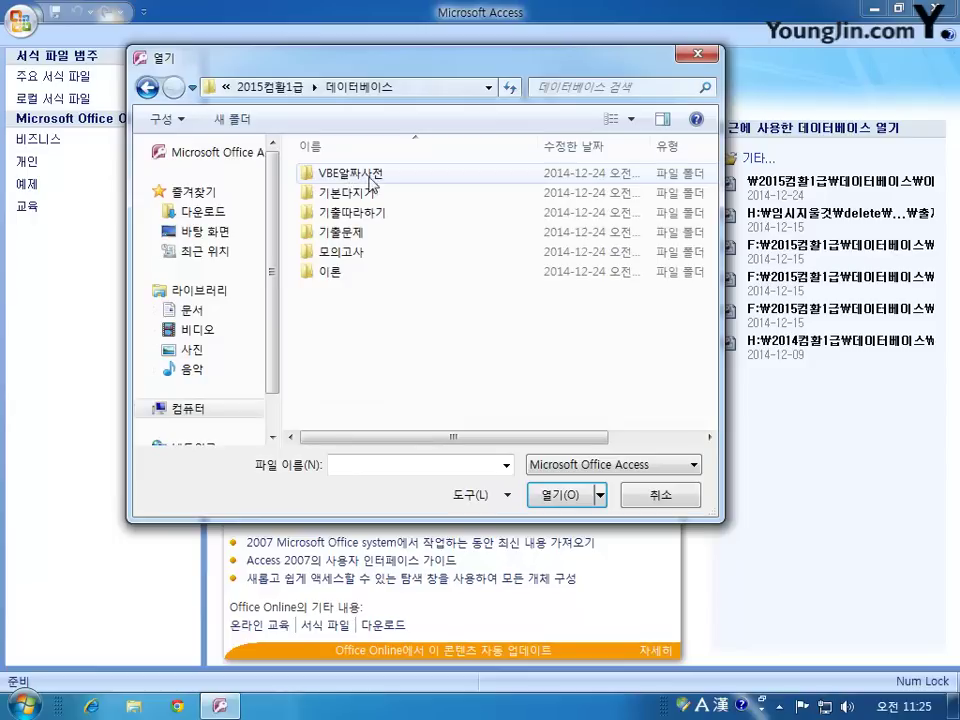
double_click(335, 271)
double_click(354, 173)
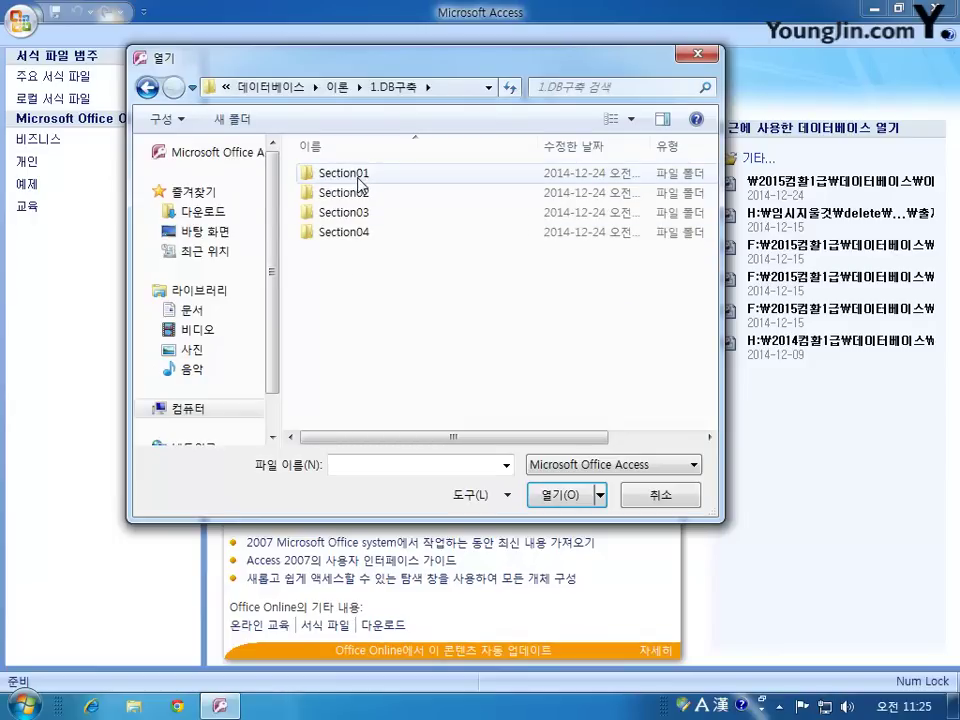
double_click(362, 173)
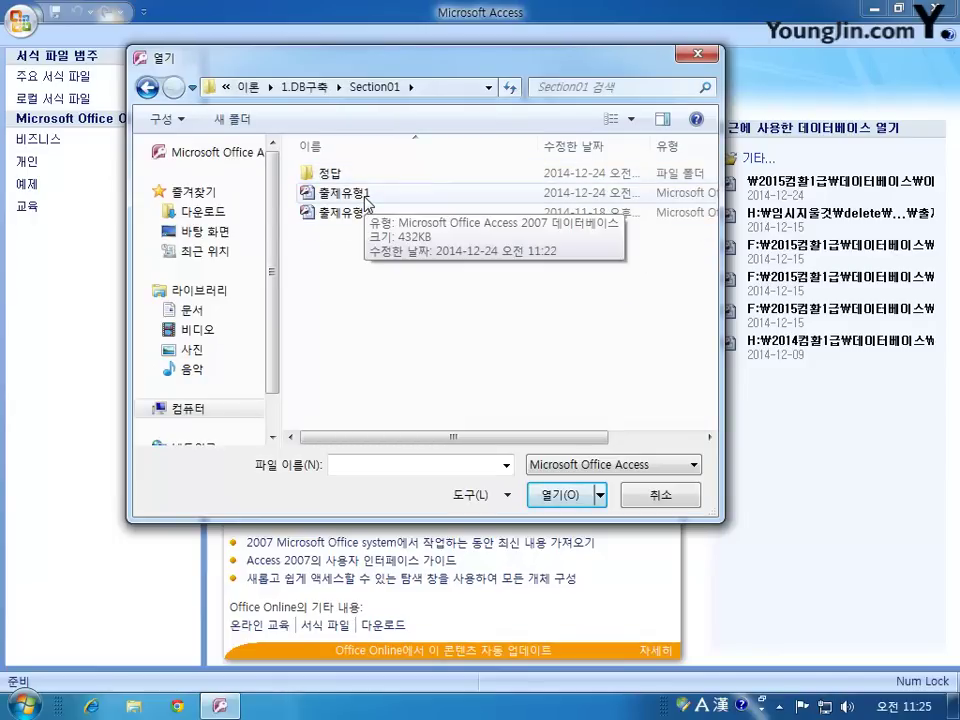
double_click(366, 197)
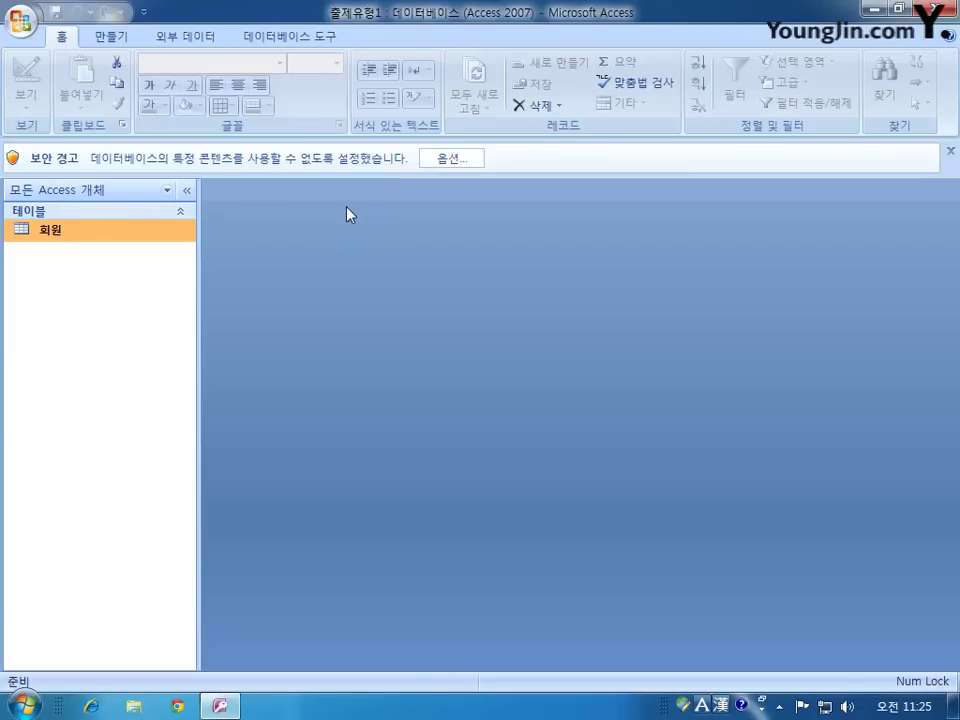
- Enable the blocked content of the database by choosing 이 콘텐츠 사용 in the security options
left_click(440, 160)
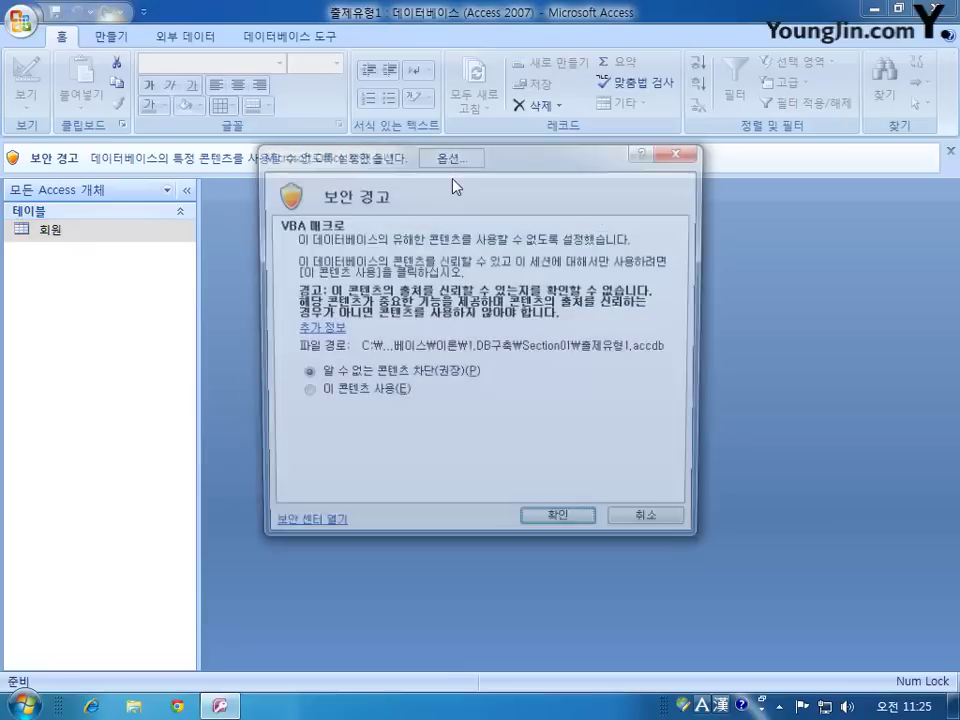
left_click(332, 394)
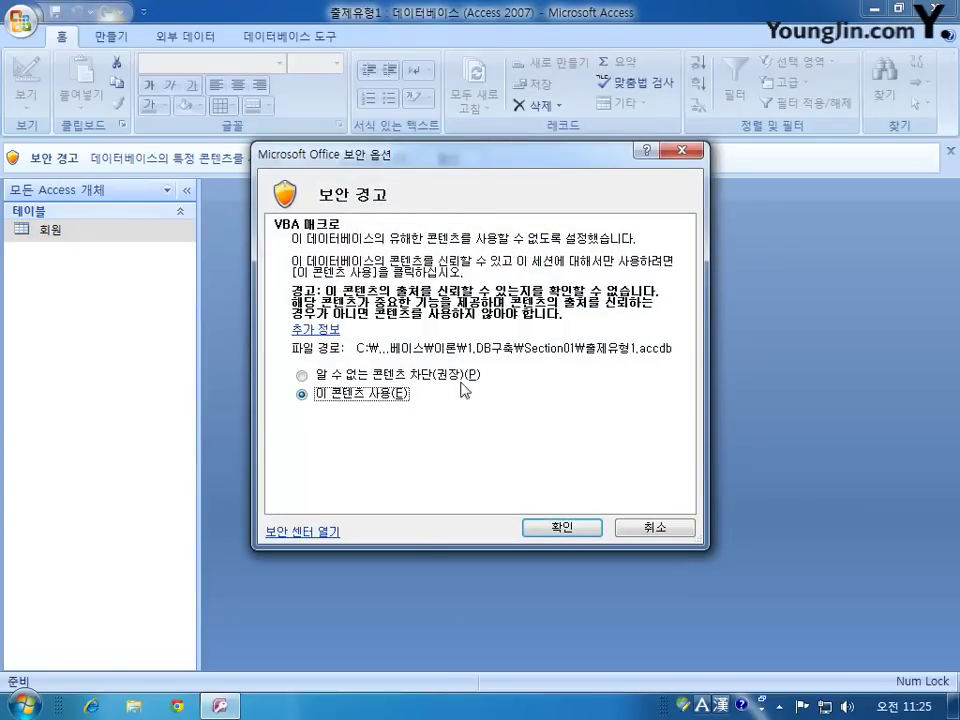
left_click(563, 529)
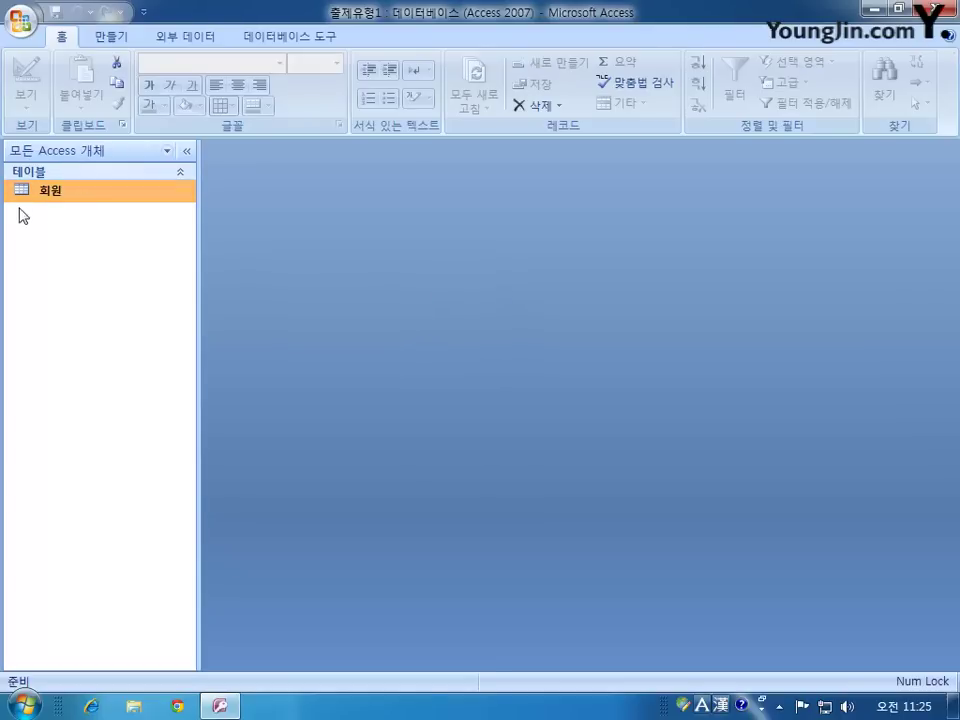
- Look through the records of the 회원 table, close it, and open the table in Design view
double_click(50, 191)
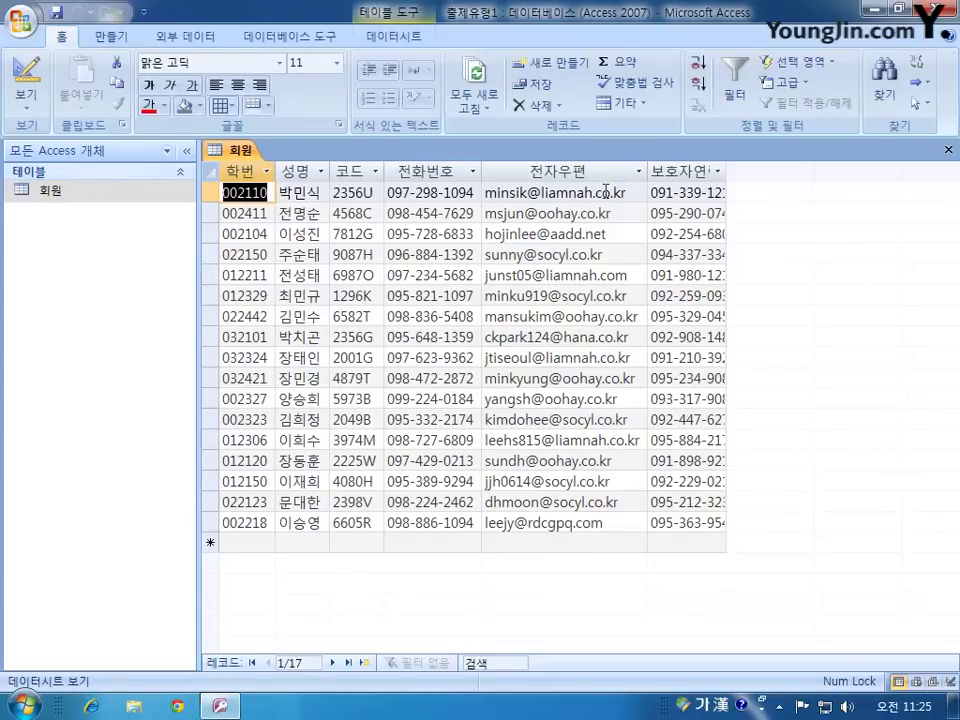
left_click(947, 151)
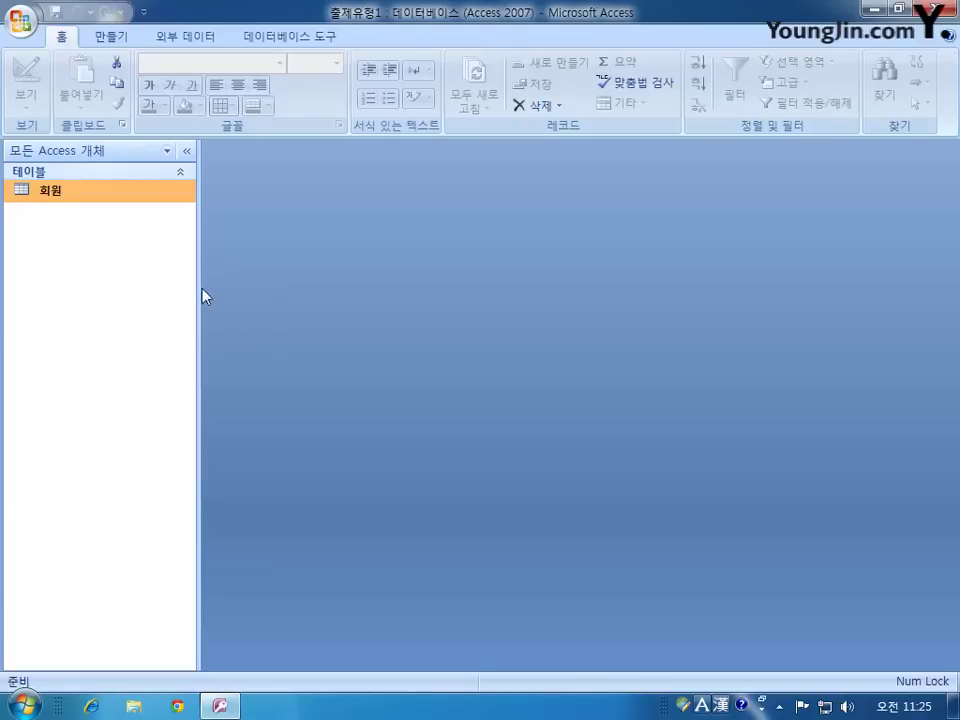
right_click(79, 194)
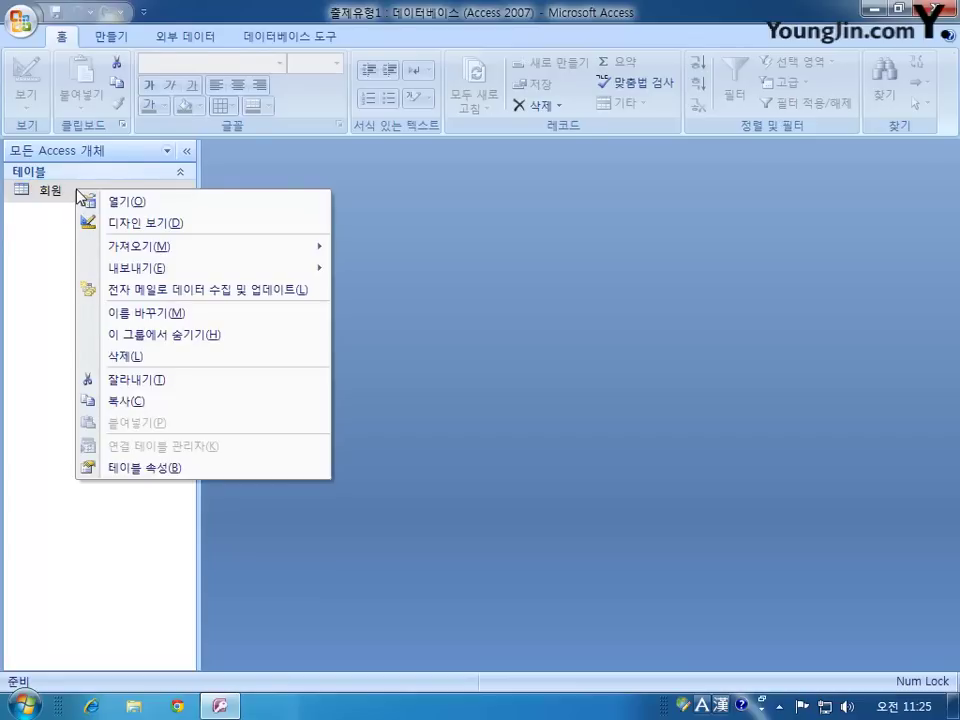
left_click(163, 231)
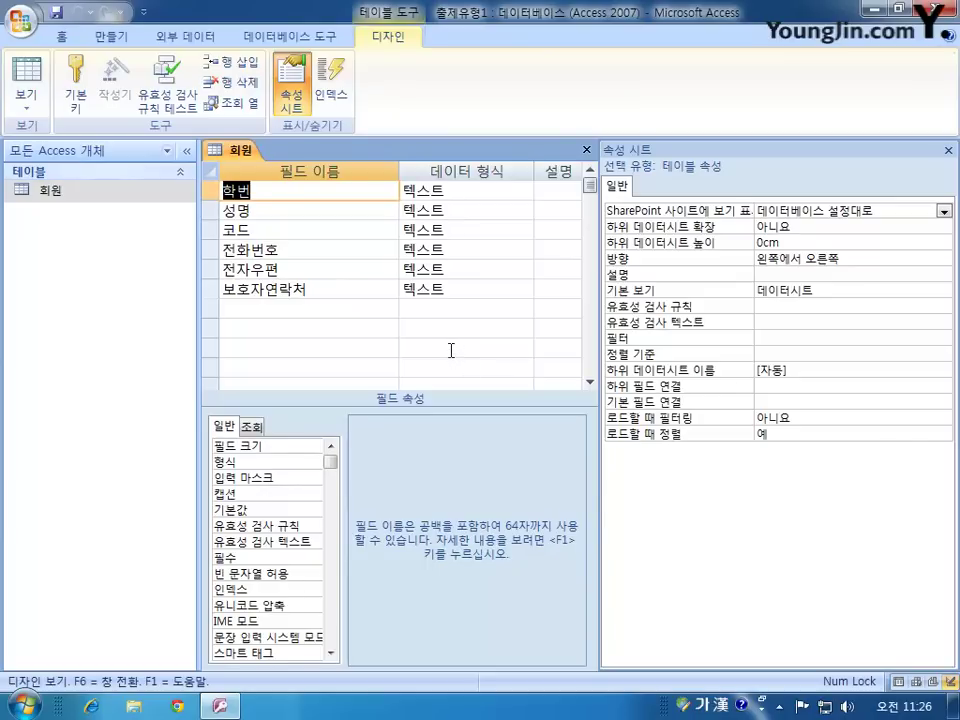
- Select the 학번 and 전화번호 fields together, and check the 회원 records before returning to Design view
left_click(222, 190)
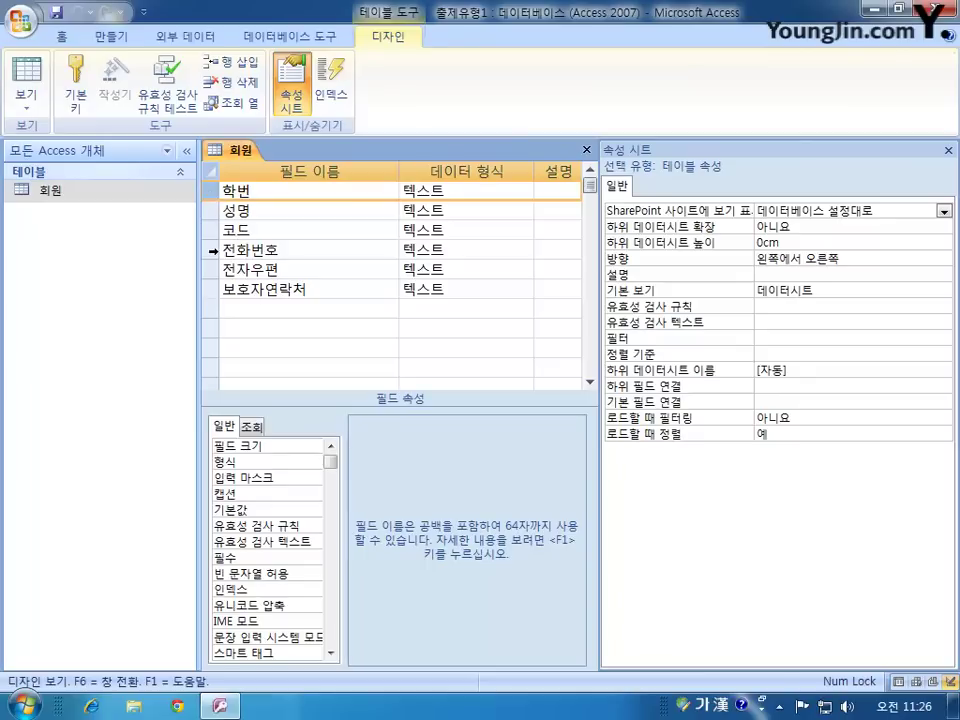
left_click(213, 251)
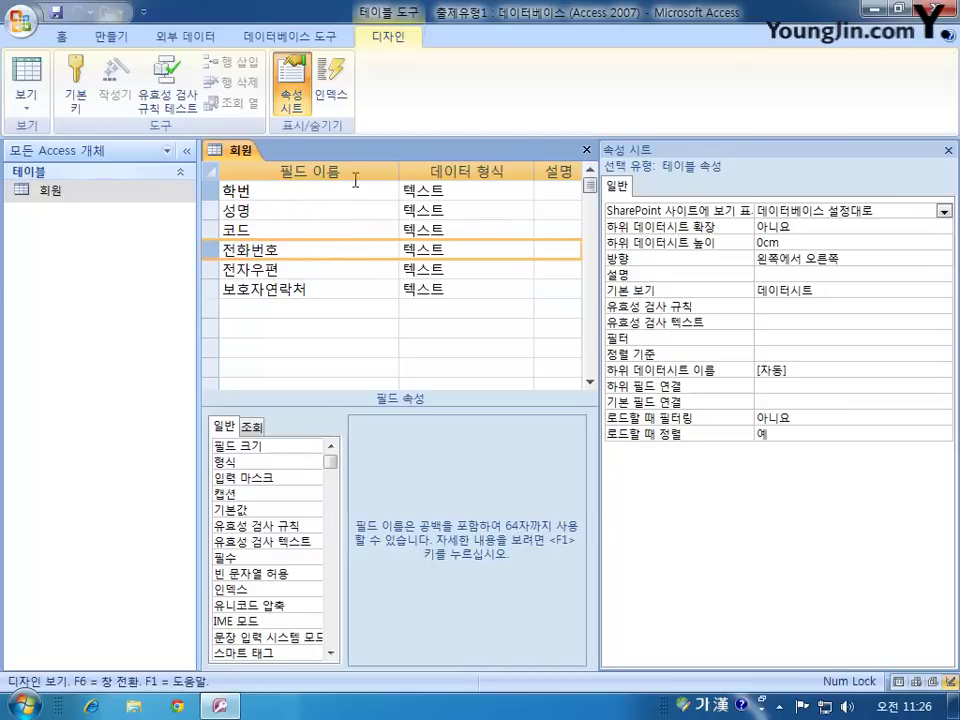
double_click(48, 190)
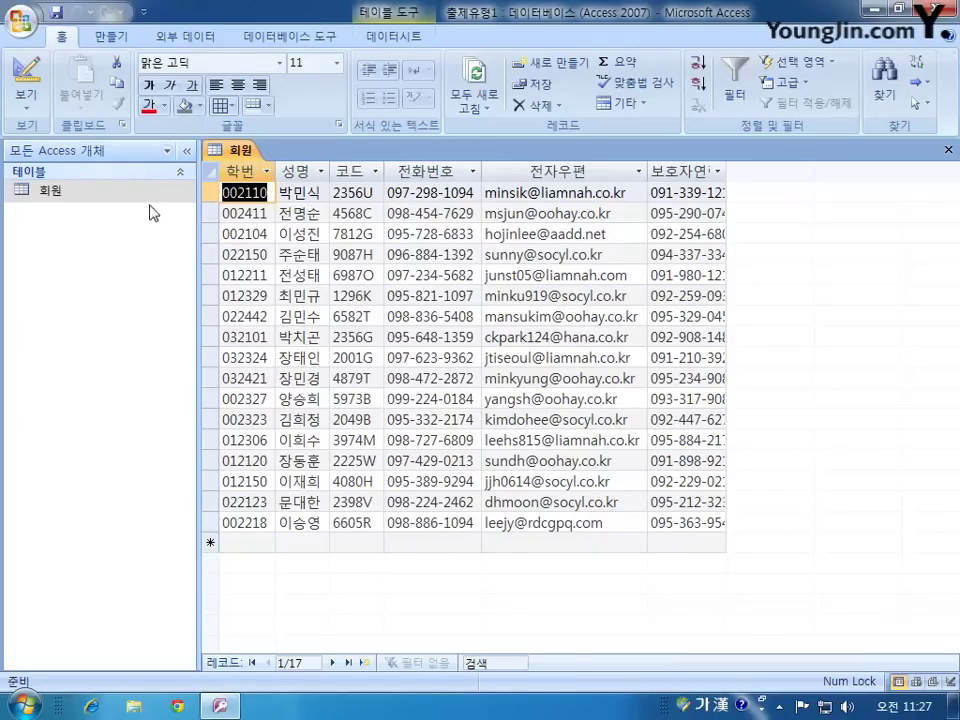
right_click(109, 190)
left_click(167, 224)
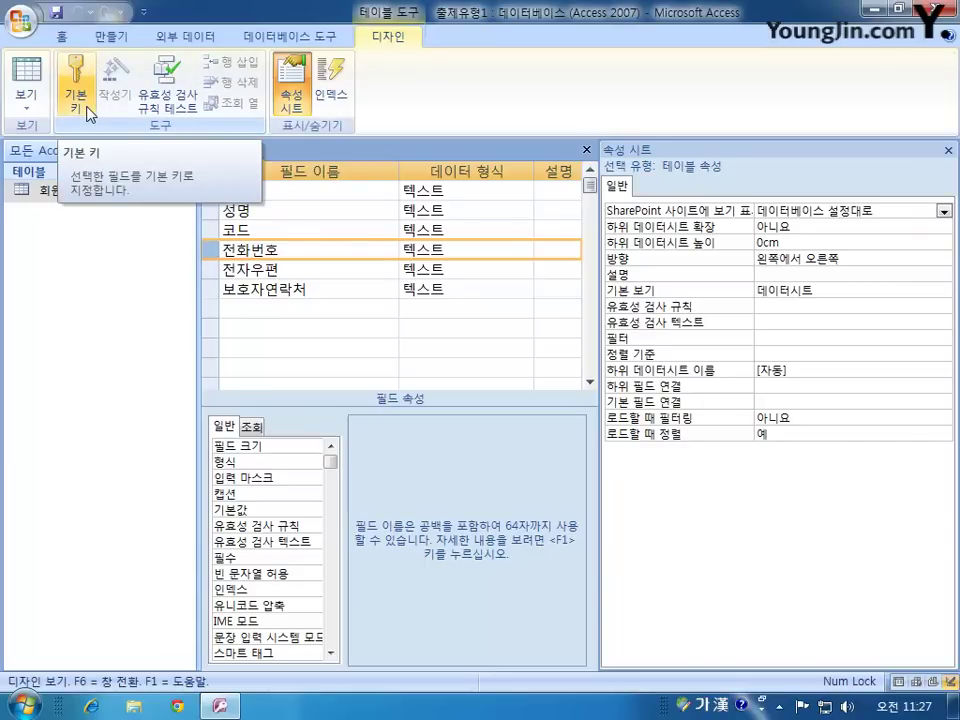
right_click(214, 251)
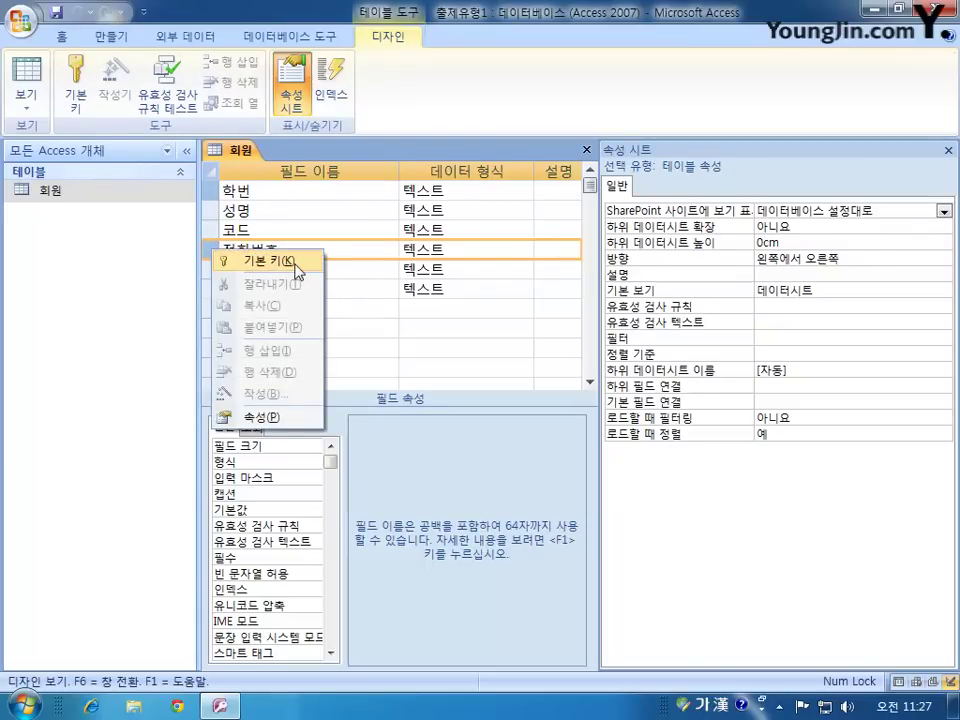
left_click(208, 189)
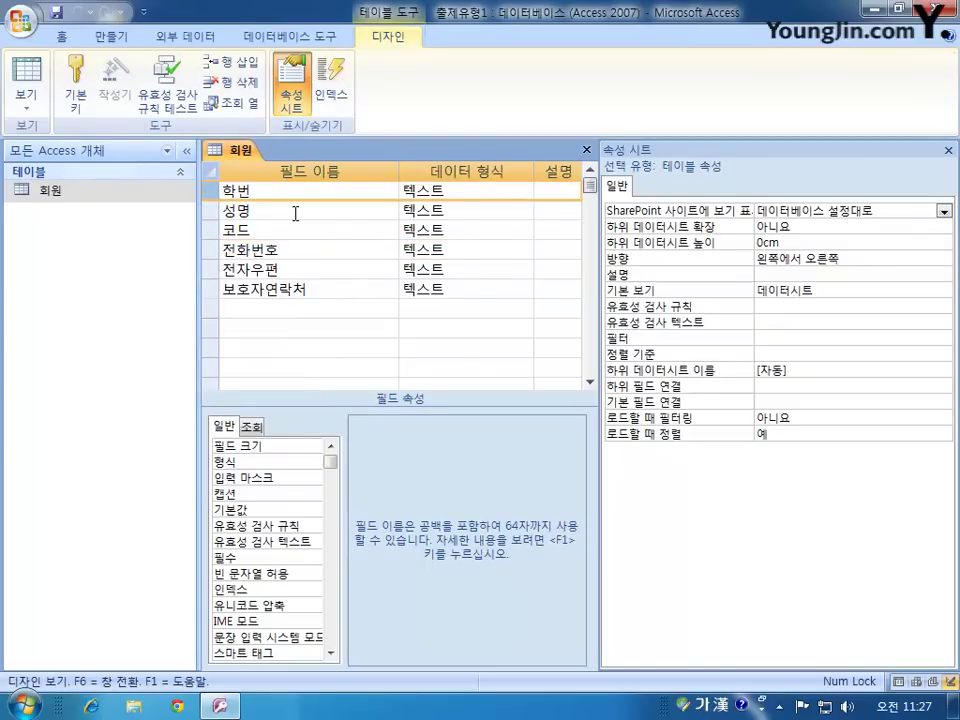
left_click(222, 249)
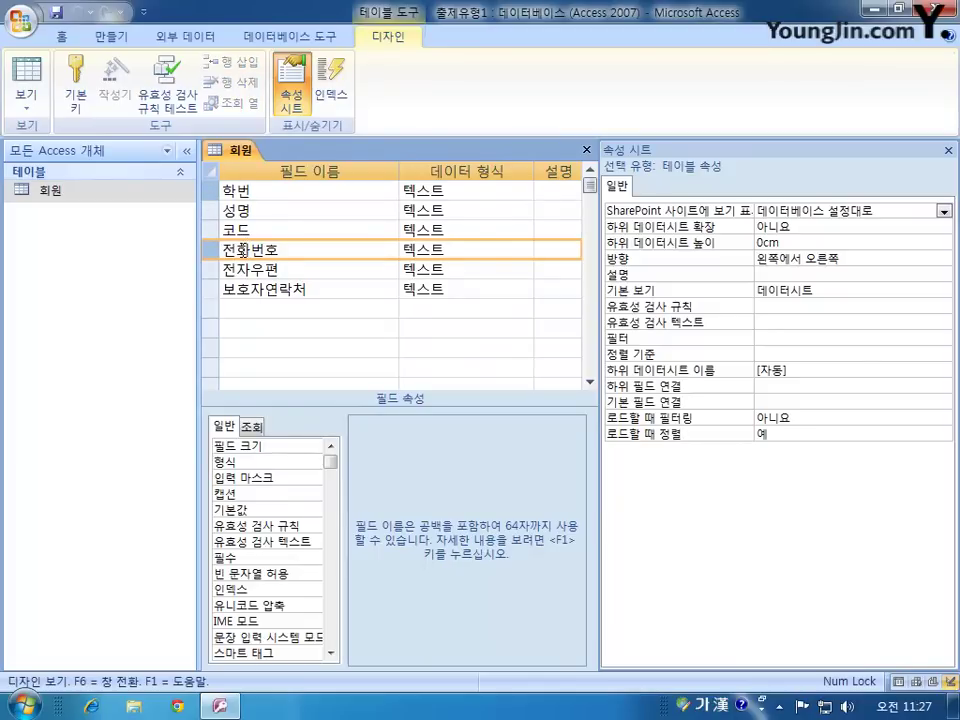
left_click(215, 196)
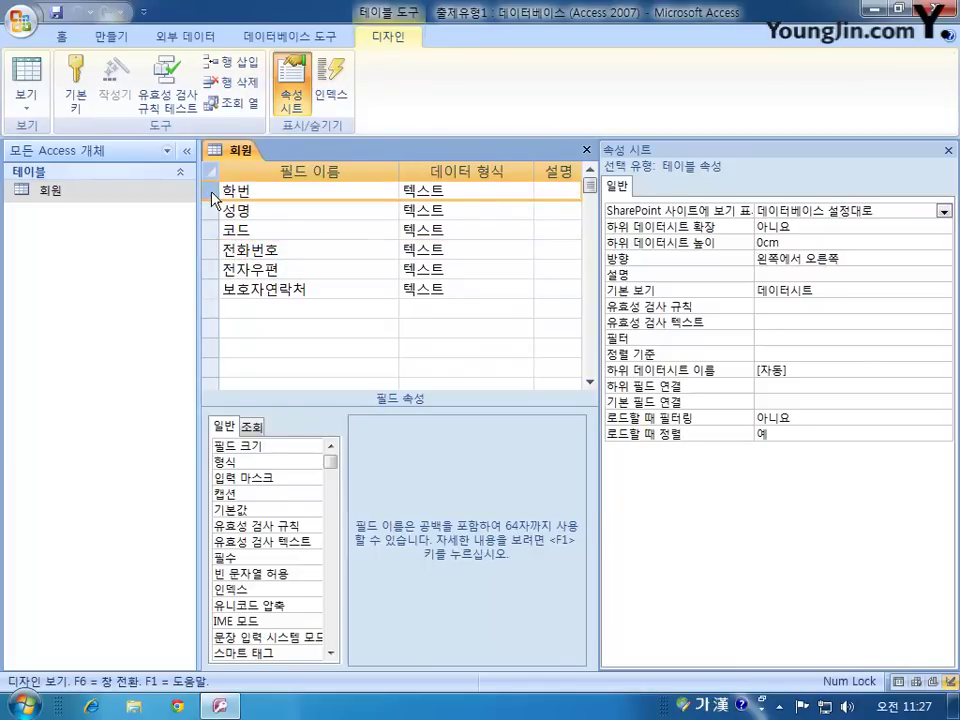
left_click(215, 253)
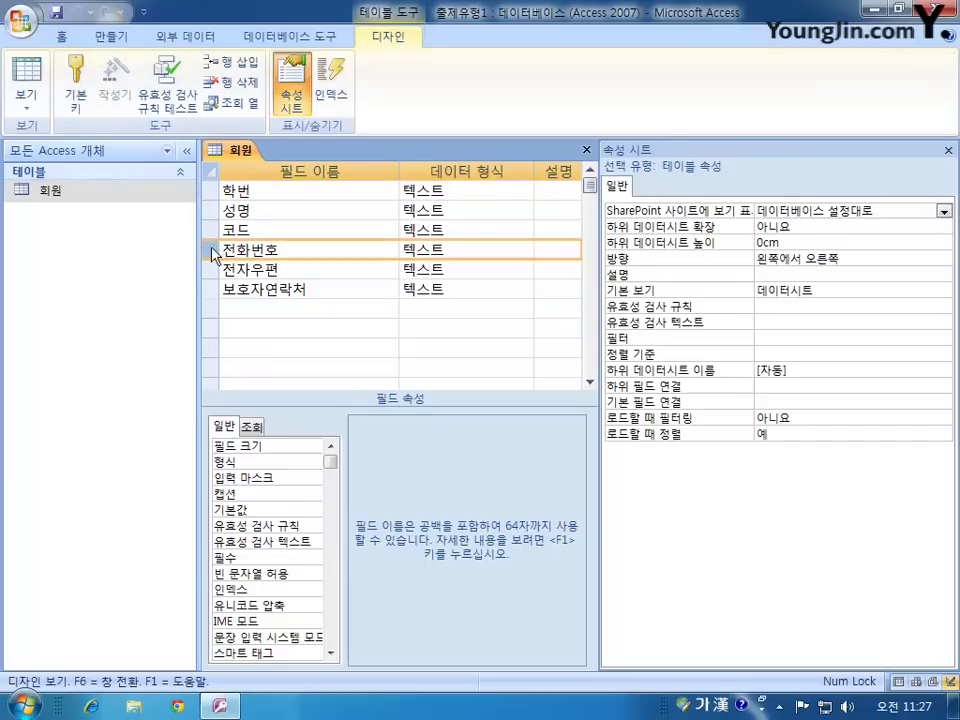
- Set the 학번 and 전화번호 fields together as the primary key of the 회원 table
left_click(218, 195)
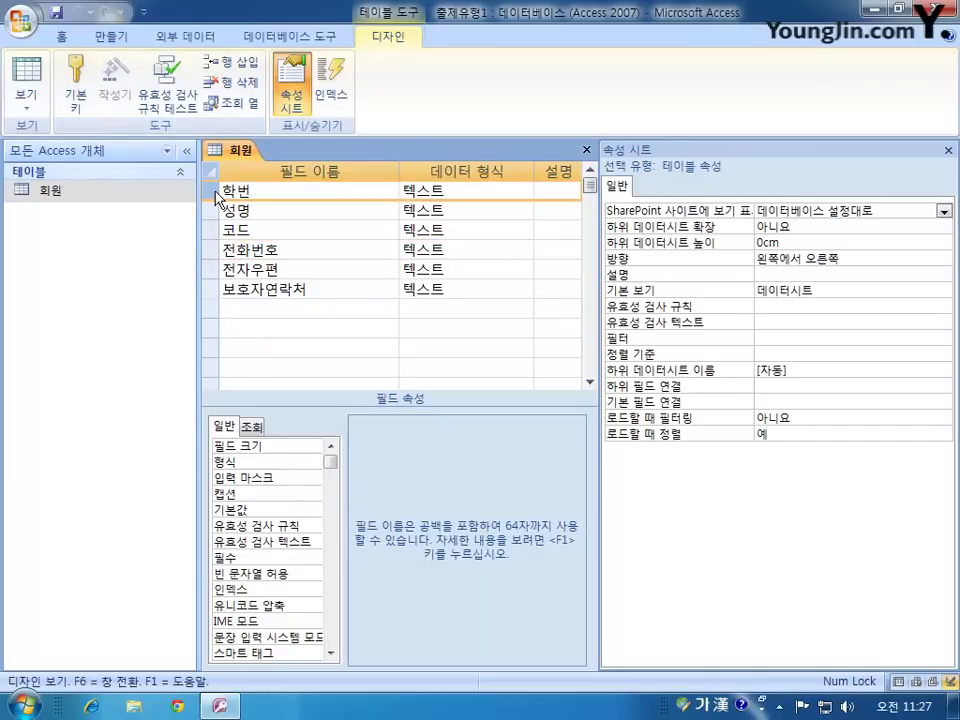
left_click(259, 253)
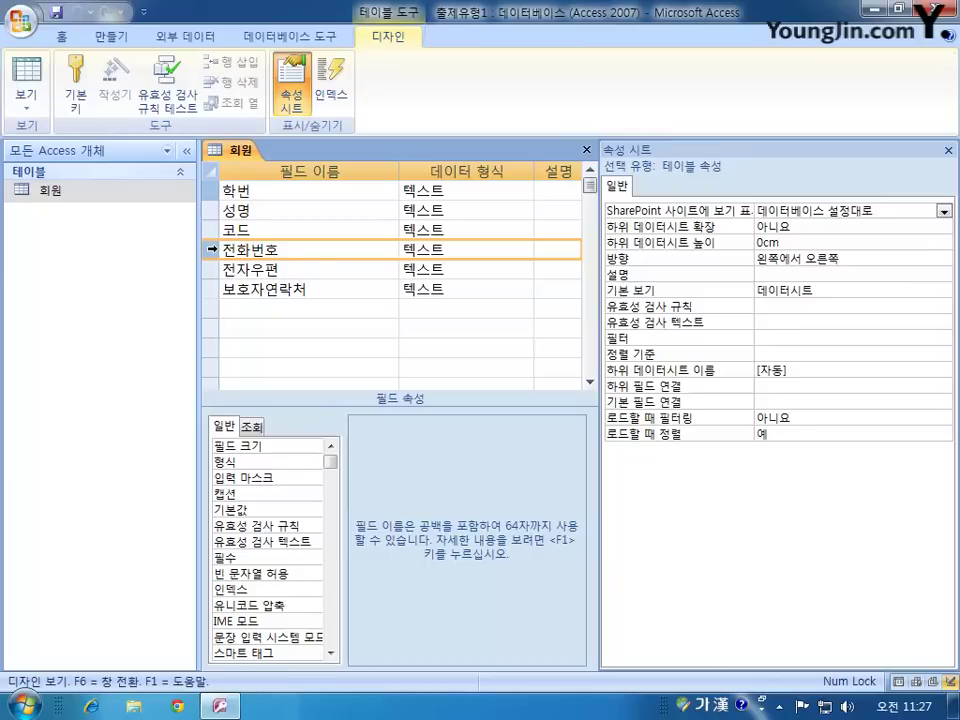
right_click(212, 251)
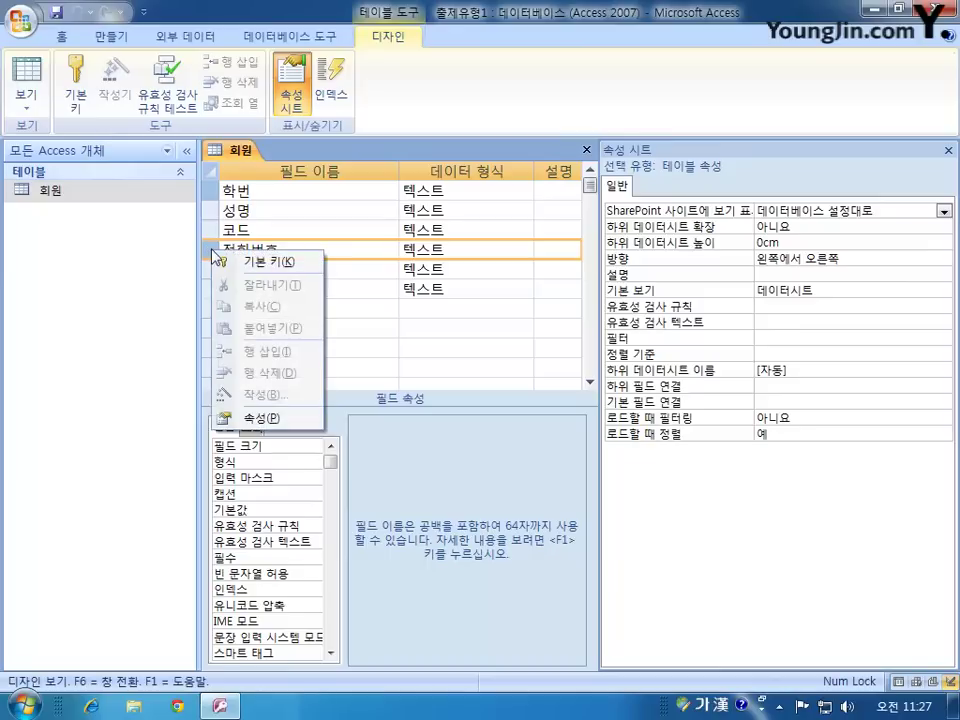
left_click(293, 270)
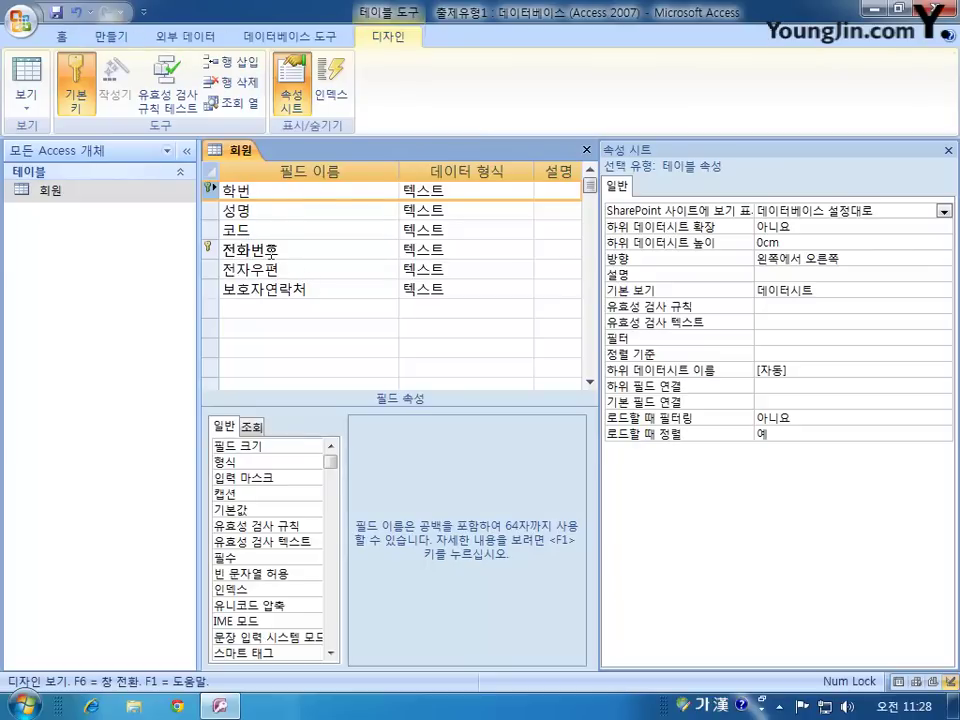
- Select the 코드 field, close the table's property sheet, and open the field's input mask (입력 마스크) for editing
left_click(251, 233)
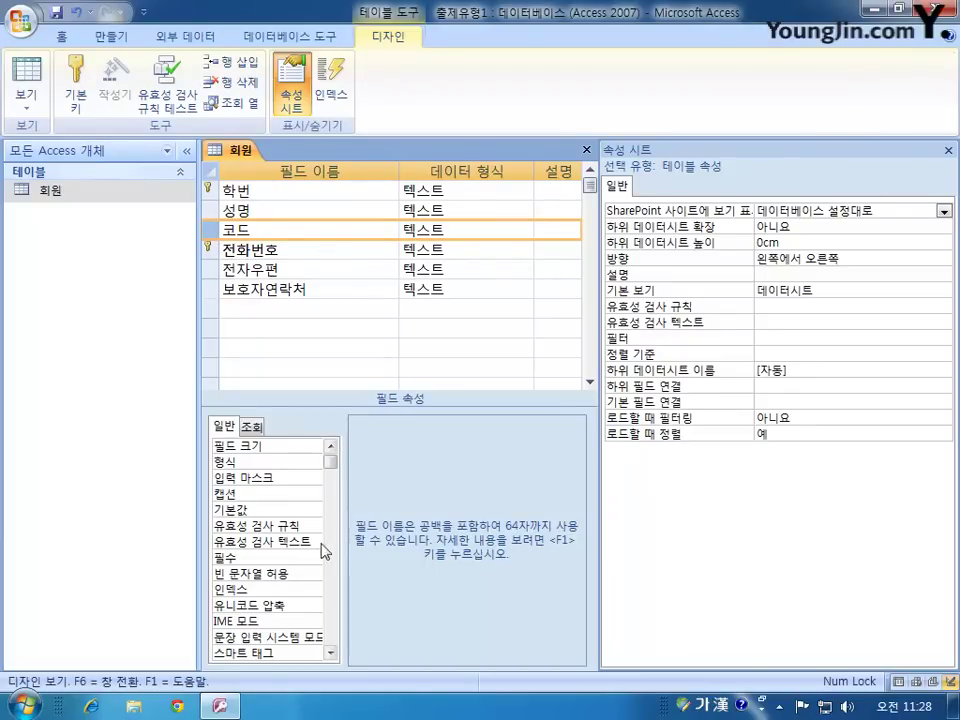
left_click(948, 150)
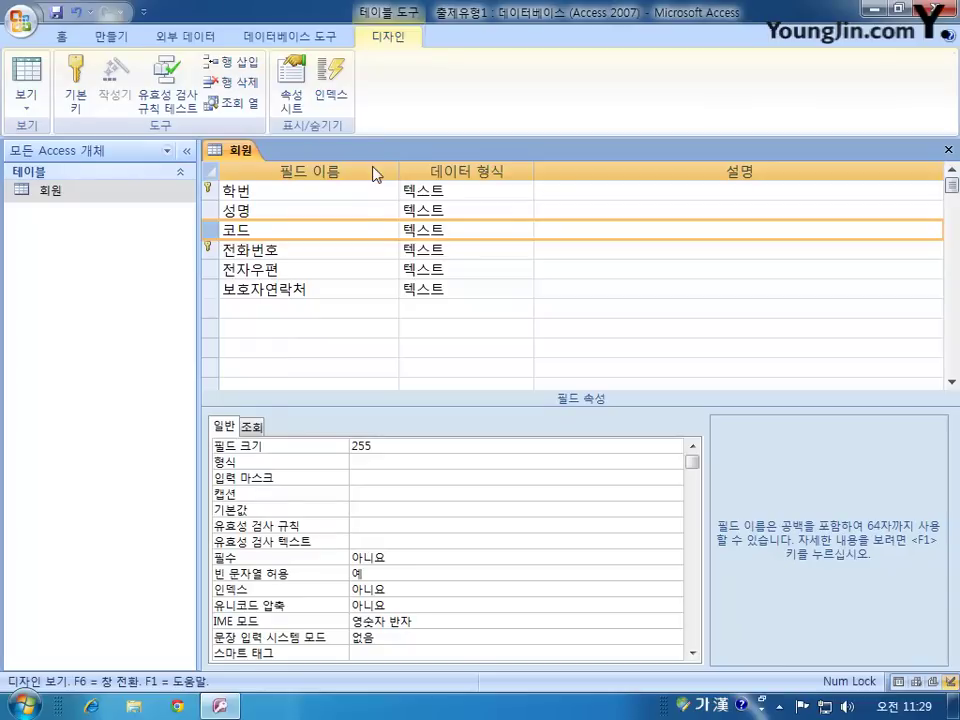
left_click(366, 477)
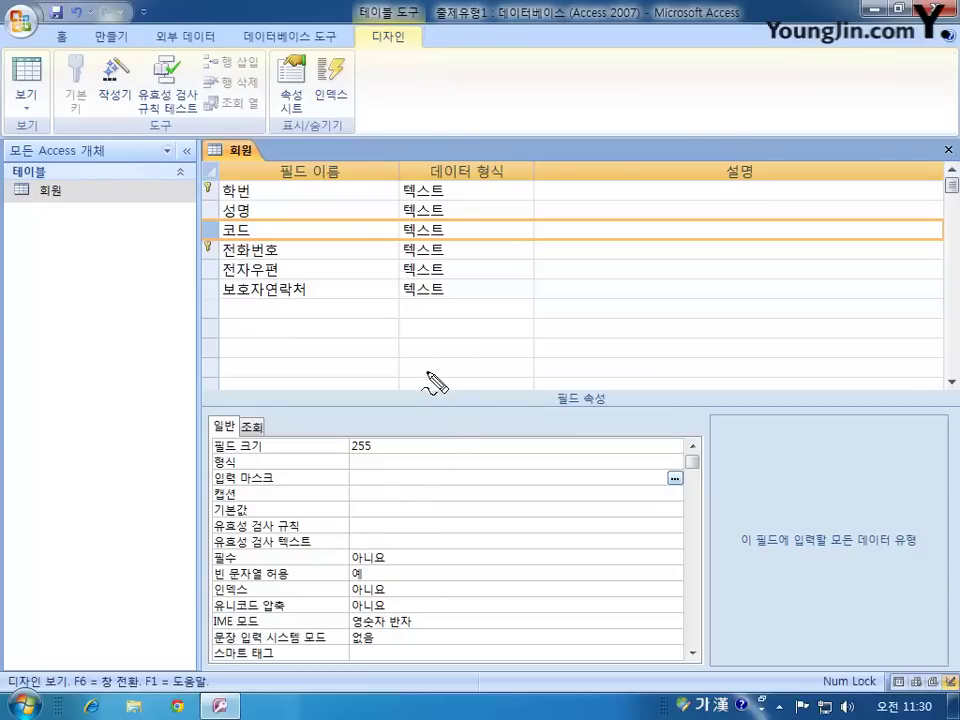
left_click_drag(362, 476, 356, 474)
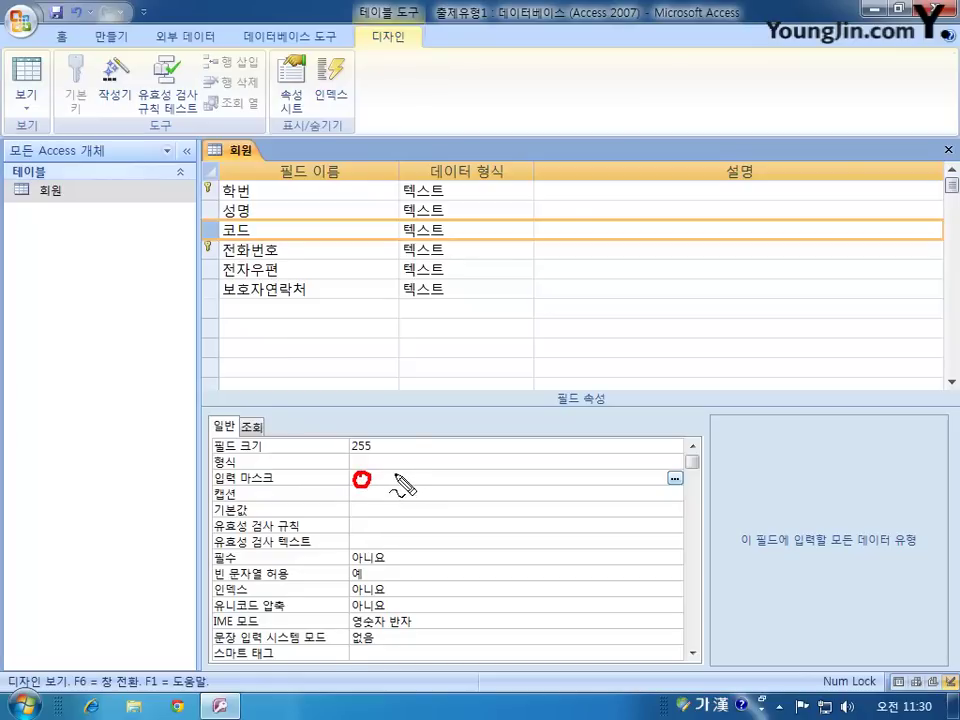
mouse_move(478, 330)
left_mouse_down()
mouse_move(515, 348)
mouse_move(516, 369)
left_mouse_up()
mouse_move(543, 322)
left_mouse_down()
mouse_move(574, 322)
mouse_move(568, 336)
mouse_move(596, 336)
mouse_move(581, 381)
mouse_move(612, 344)
mouse_move(630, 355)
left_mouse_up()
left_click_drag(613, 357, 615, 380)
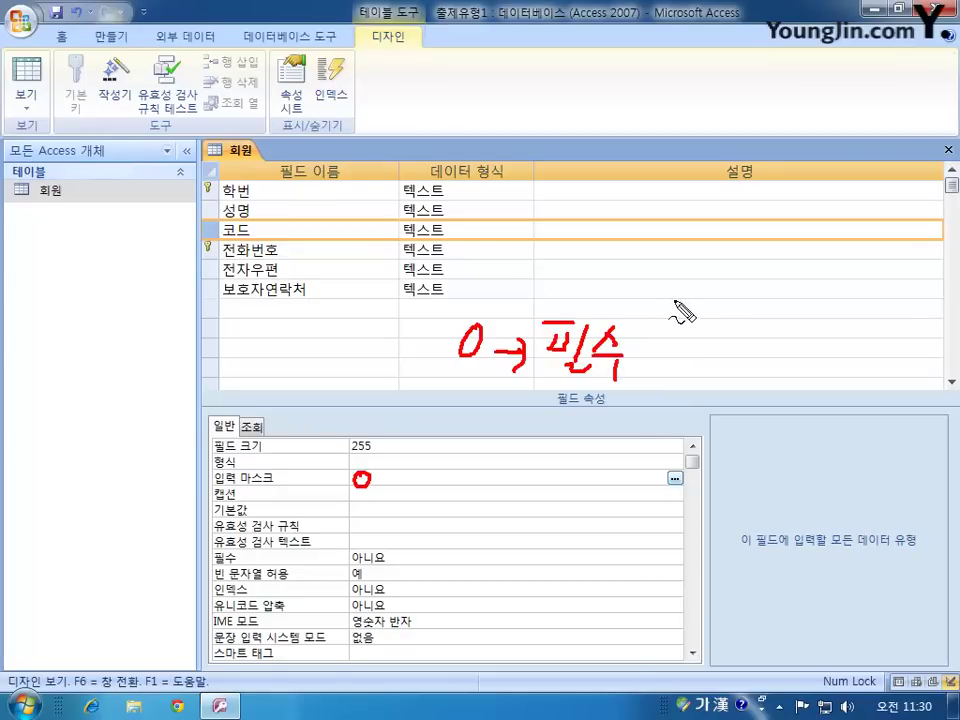
mouse_move(672, 297)
left_mouse_down()
mouse_move(678, 325)
mouse_move(707, 314)
mouse_move(735, 320)
mouse_move(700, 318)
left_mouse_up()
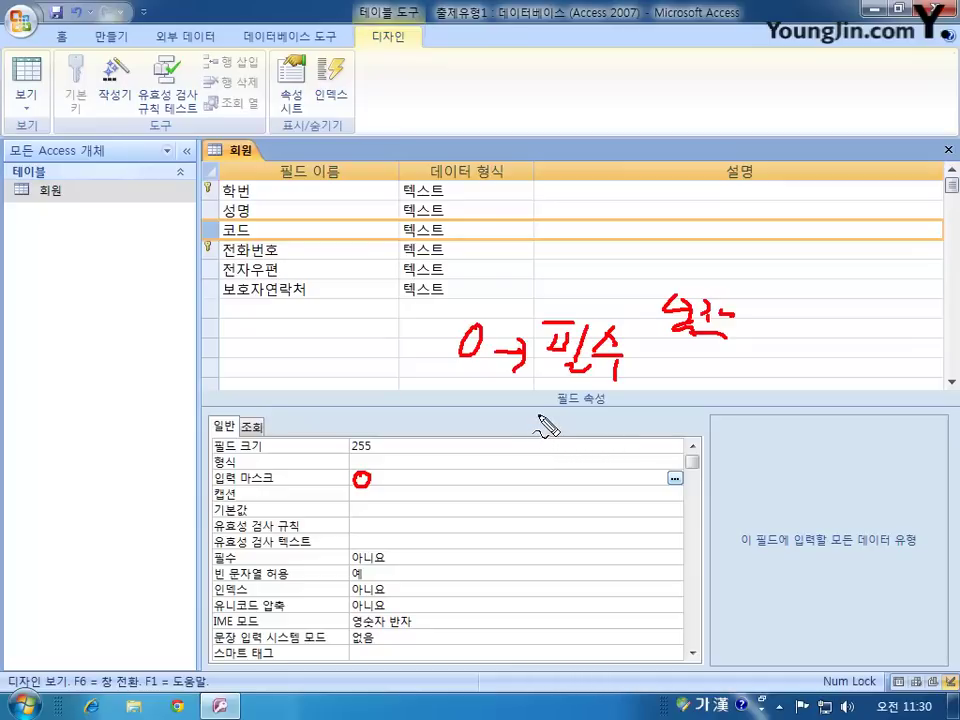
mouse_move(533, 418)
left_mouse_down()
mouse_move(530, 440)
mouse_move(561, 449)
left_mouse_up()
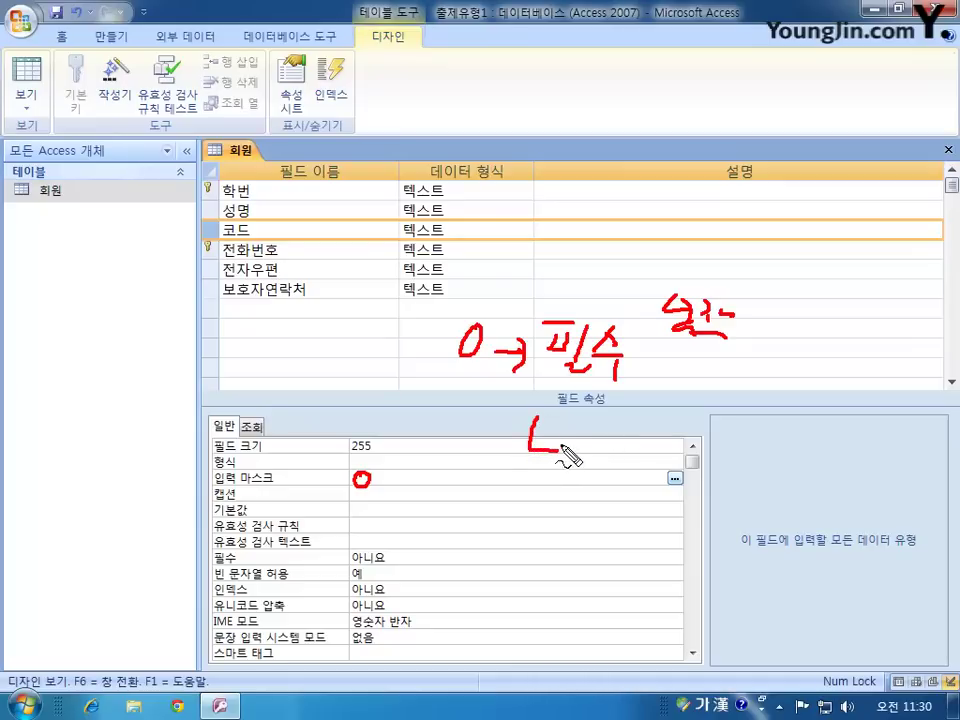
mouse_move(613, 417)
left_mouse_down()
mouse_move(614, 431)
mouse_move(668, 432)
left_mouse_up()
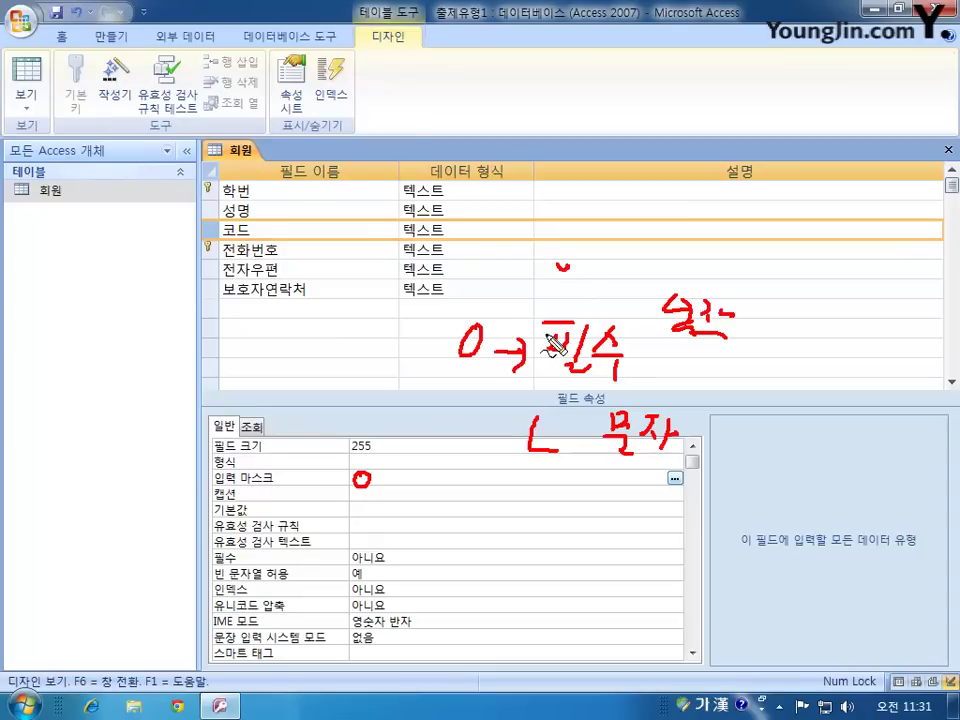
mouse_move(564, 262)
left_mouse_down()
mouse_move(585, 272)
mouse_move(574, 302)
left_mouse_up()
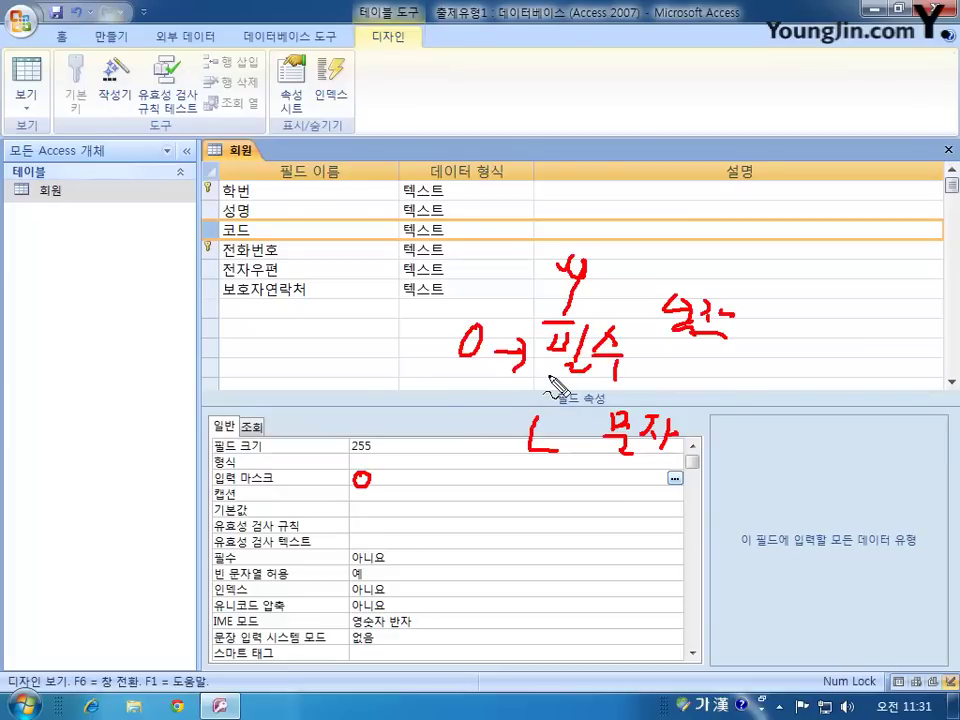
key("Escape")
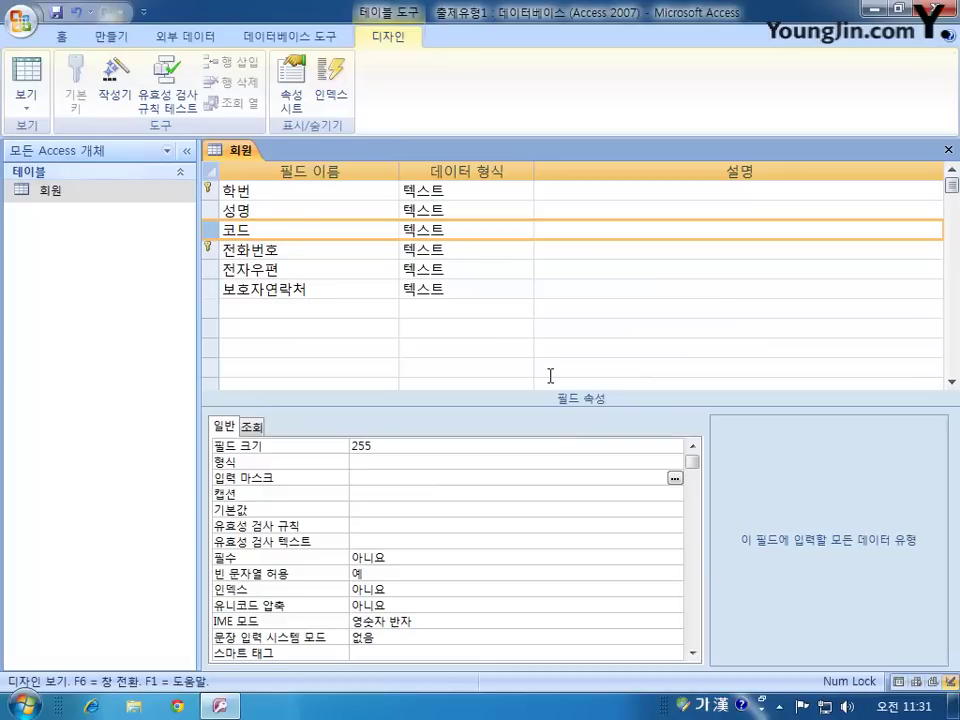
- Set the 코드 field's input mask (입력 마스크) to 0000>L
type("0000")
type(">")
key("Hangul")
type("L")
left_click_drag(378, 478, 468, 483)
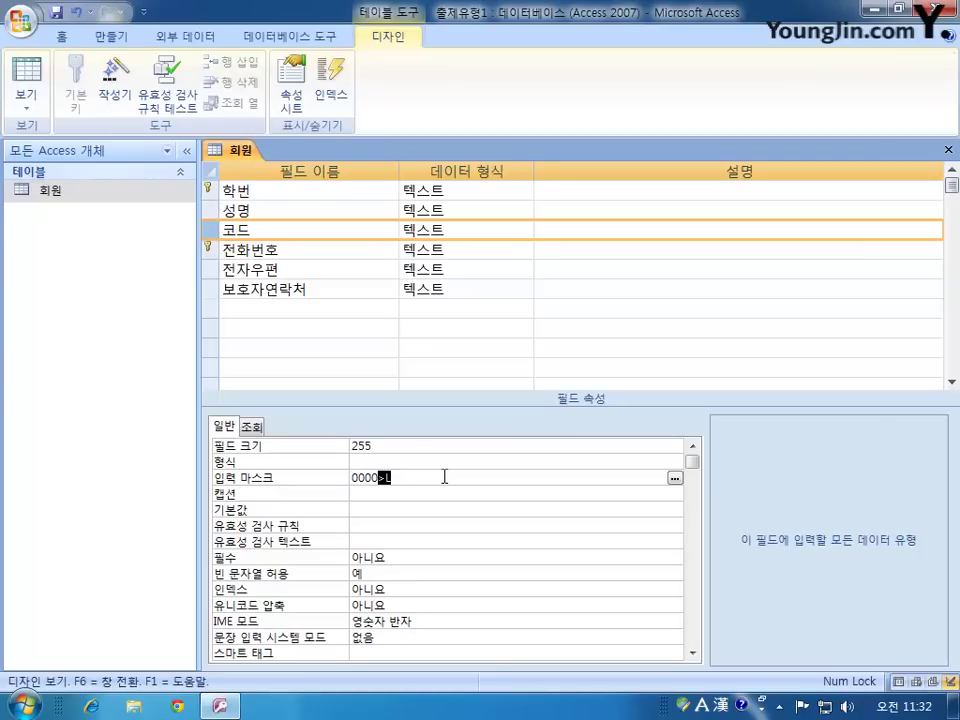
- Close the 회원 table, saving its design changes
left_click(216, 289)
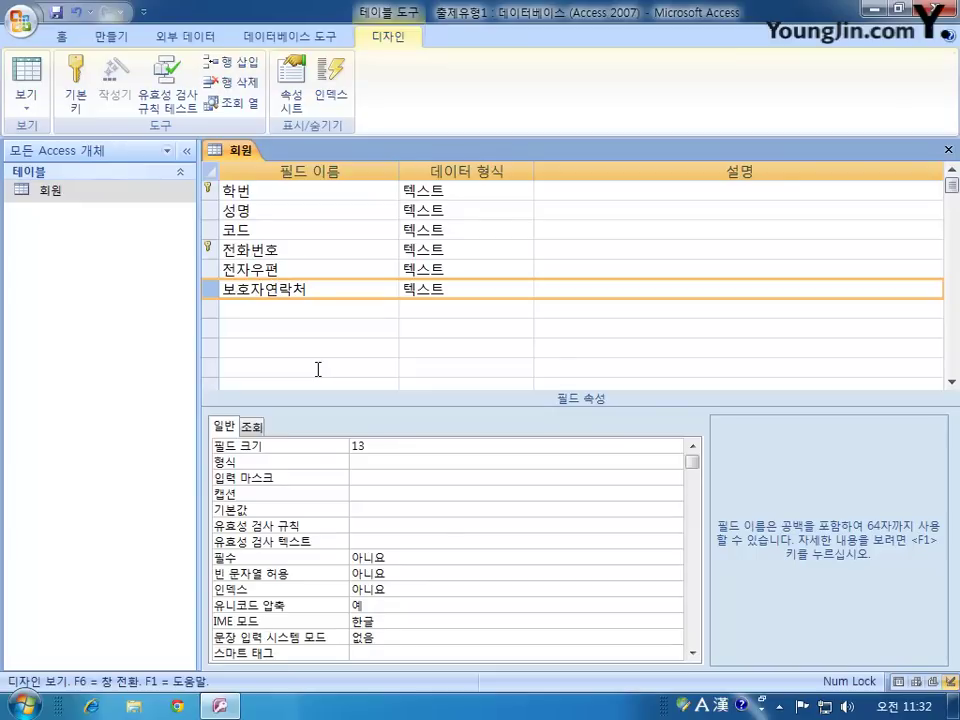
left_click(375, 526)
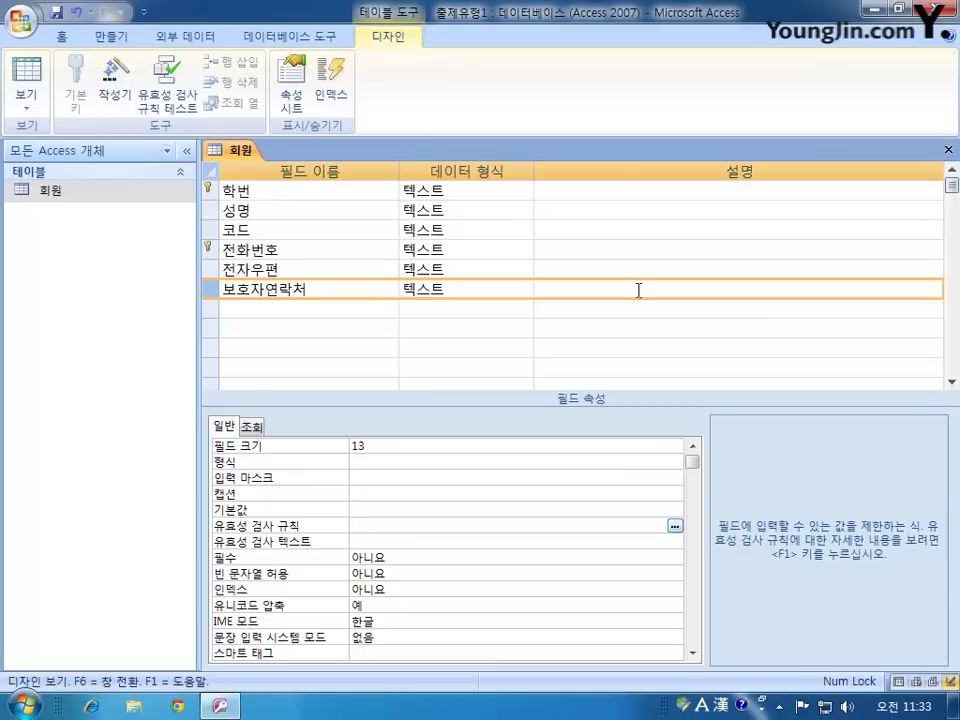
left_click(948, 149)
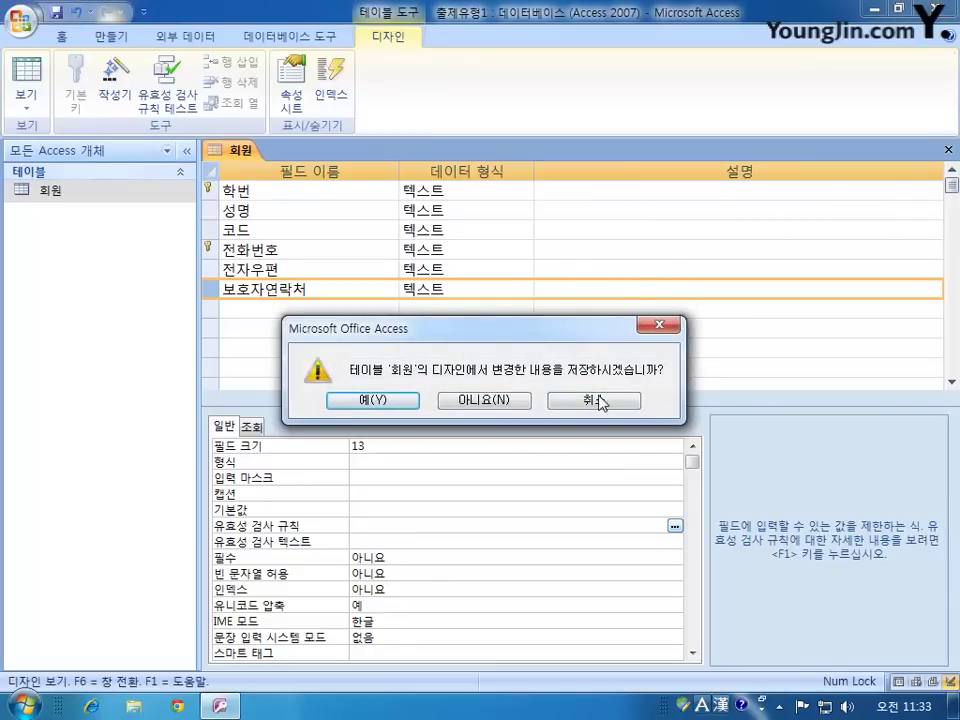
key("Escape")
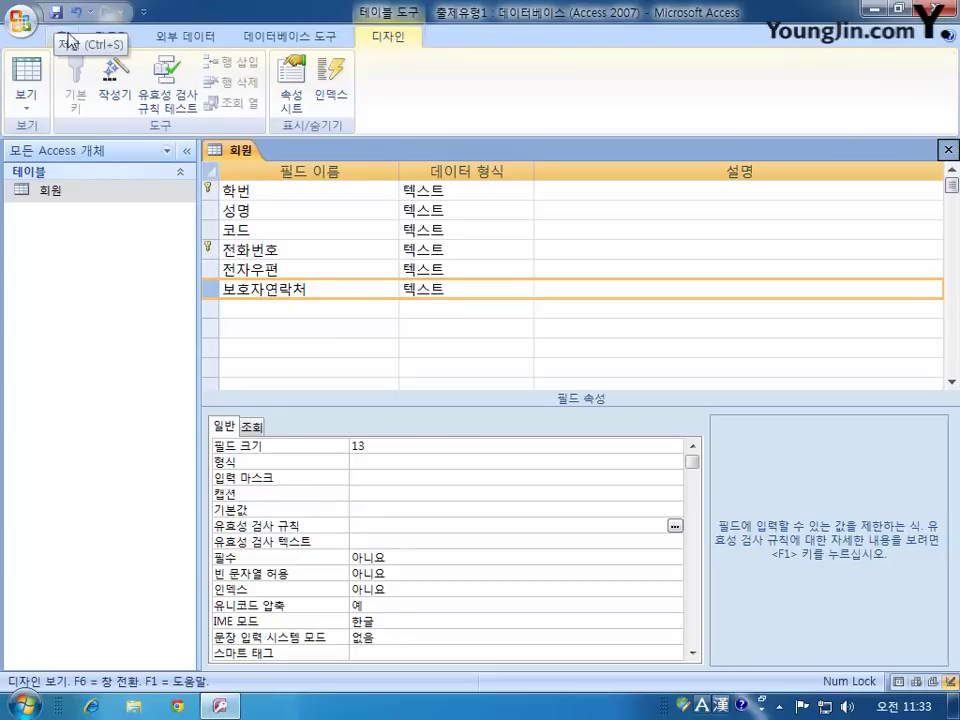
left_click(948, 151)
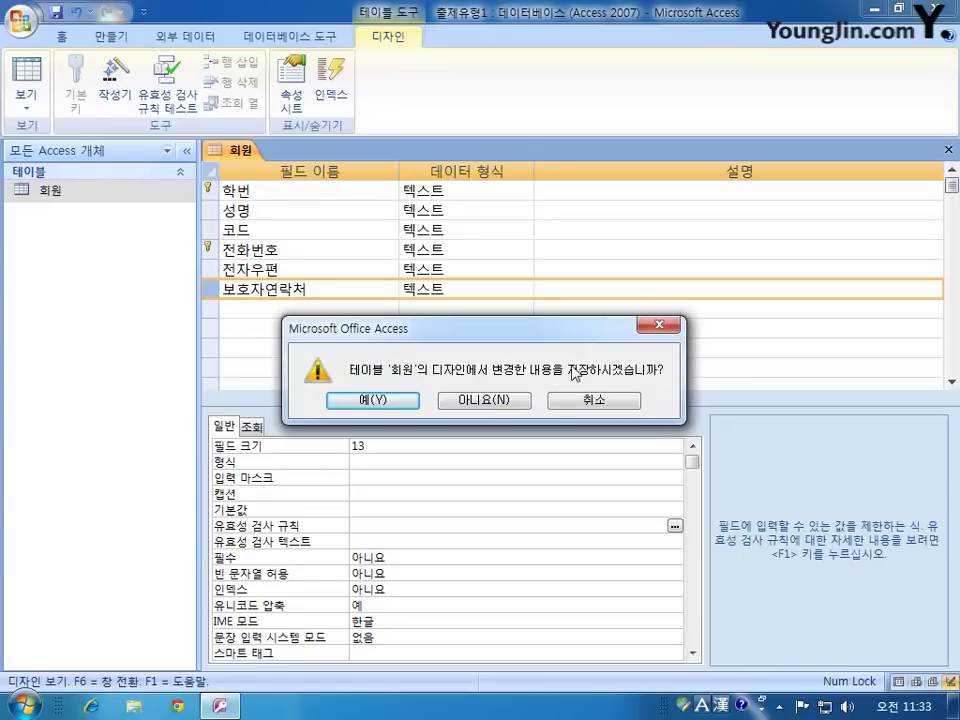
left_click(397, 400)
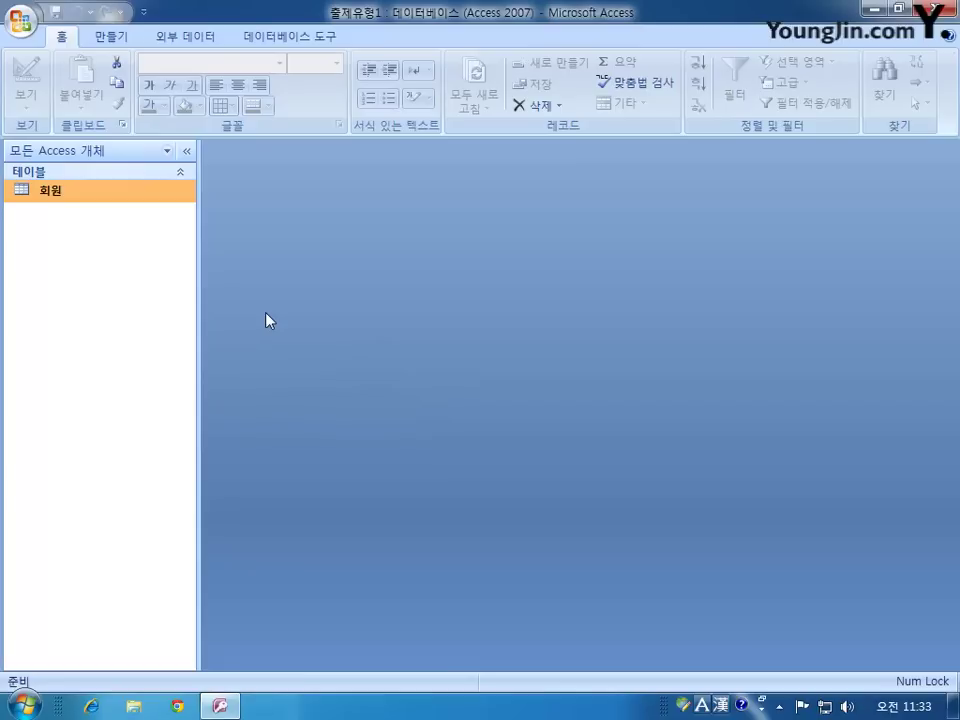
- Open the 회원 table's records, widen the 보호자연락처 column to show full numbers, and highlight the first record's three-digit prefix
double_click(50, 191)
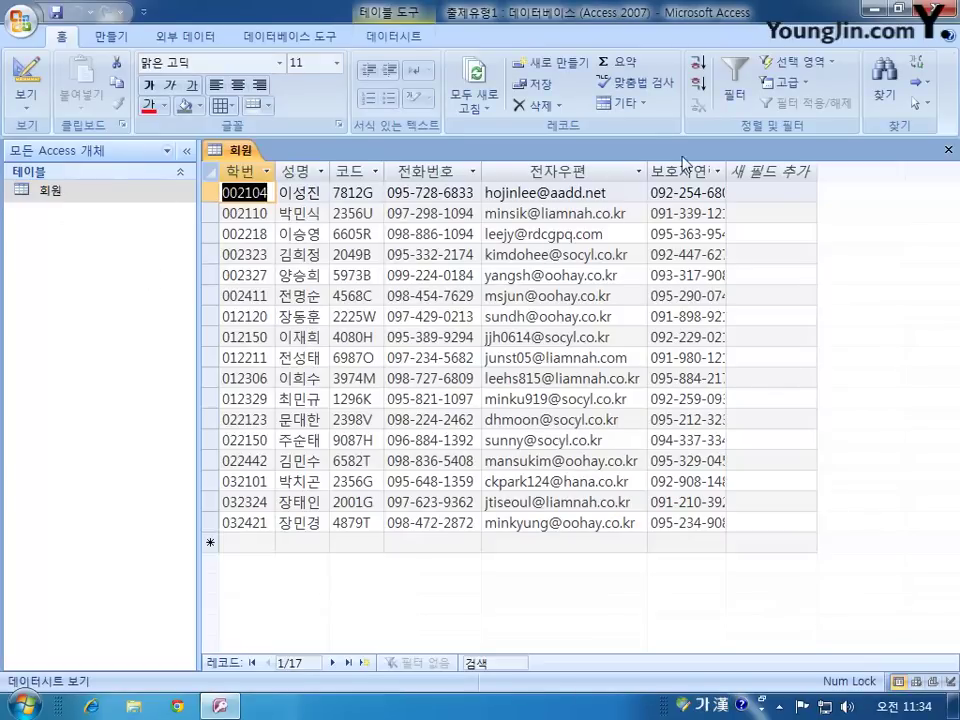
left_click_drag(727, 167, 757, 167)
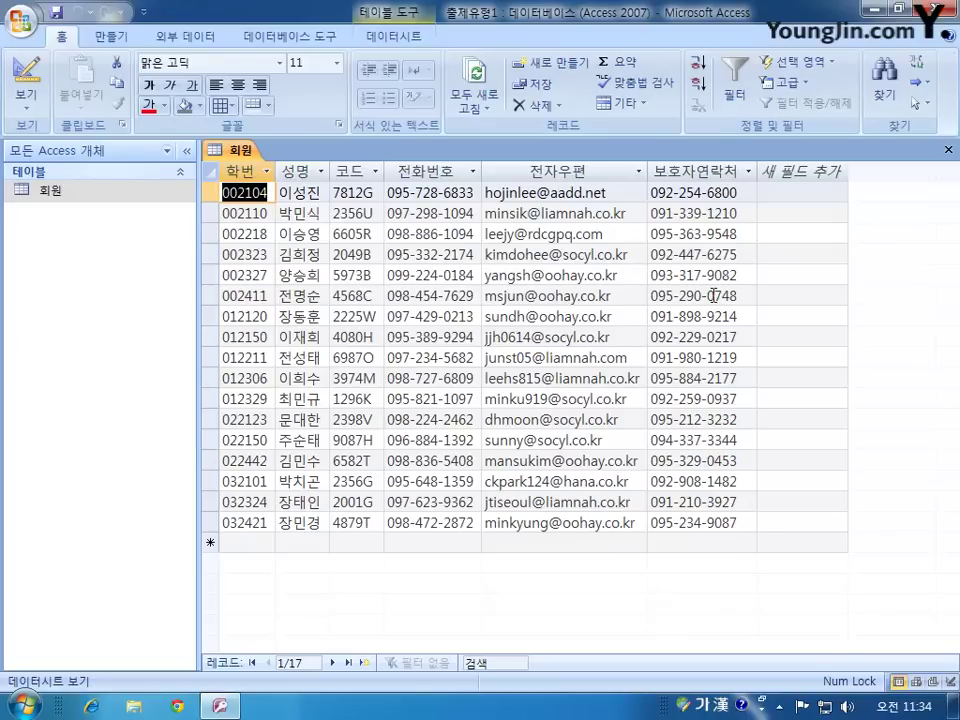
left_click(656, 192)
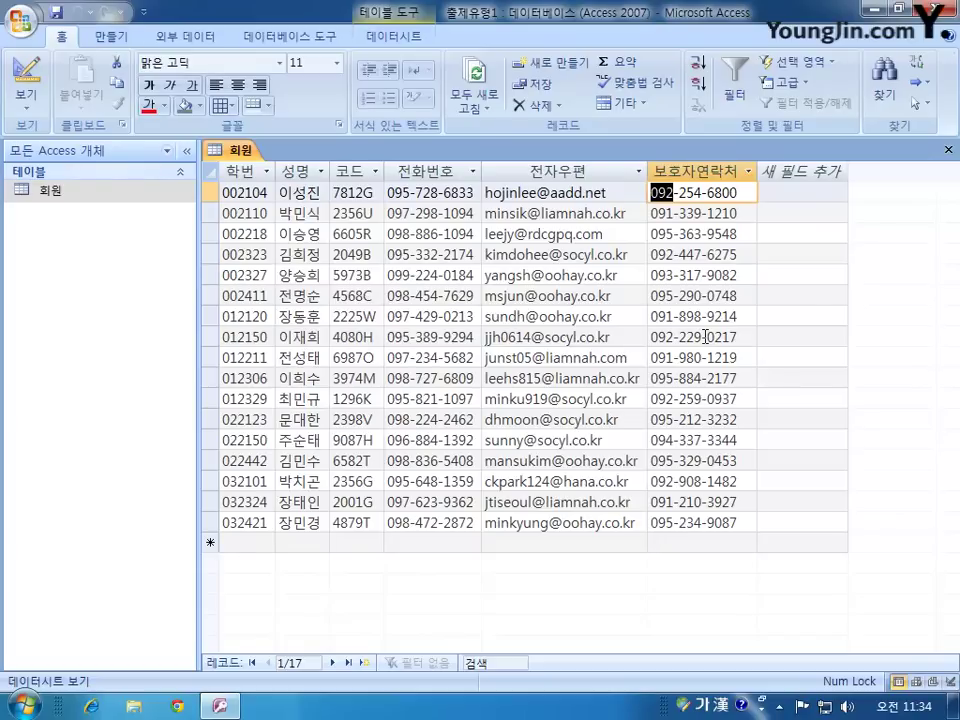
- In Design view of the 회원 table, enter left([보호자연락처],3)>=0 as the 보호자연락처 field's validation rule (유효성 검사 규칙)
right_click(85, 202)
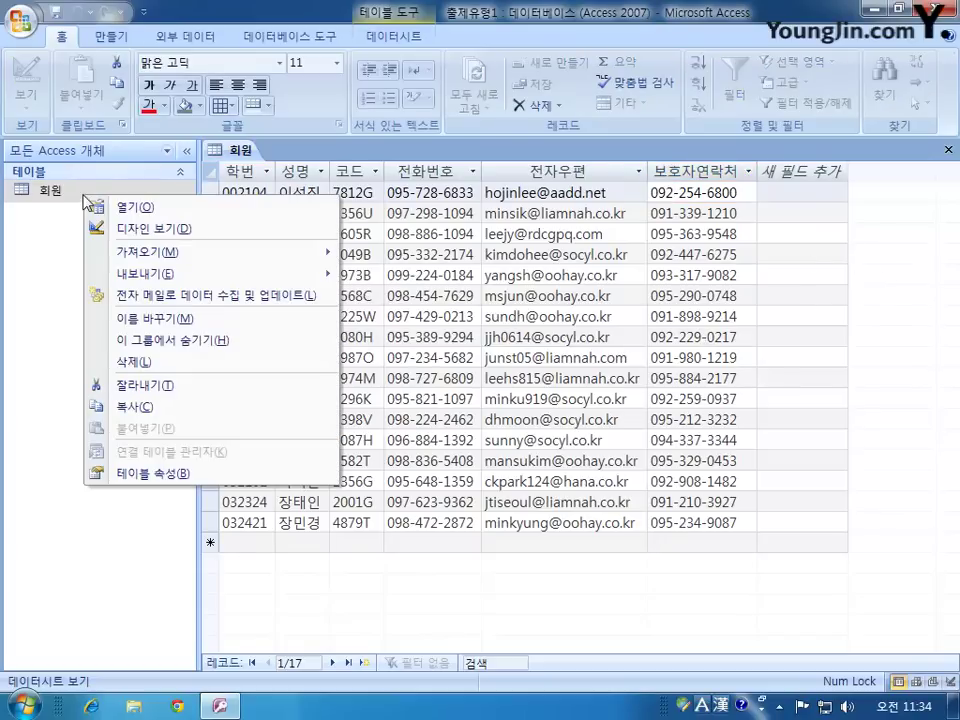
left_click(100, 224)
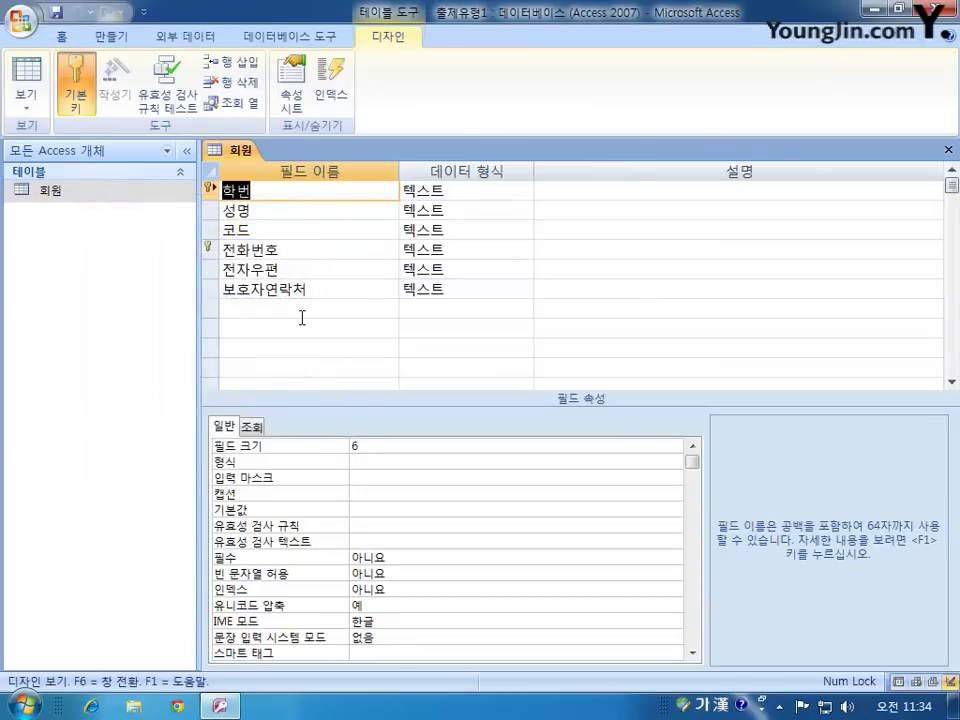
left_click(209, 289)
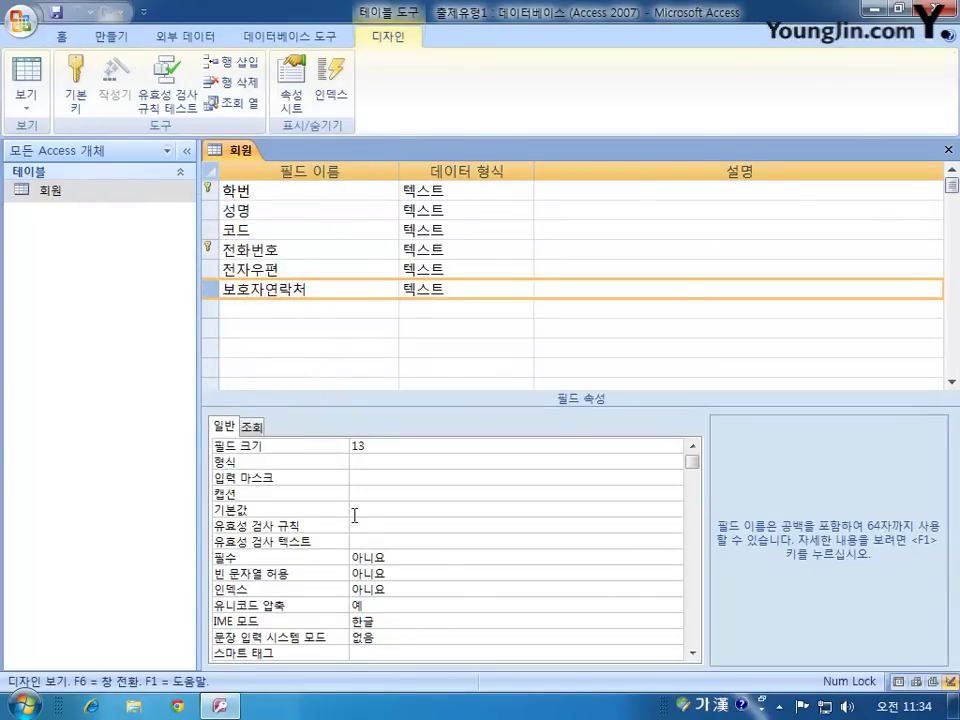
left_click(356, 525)
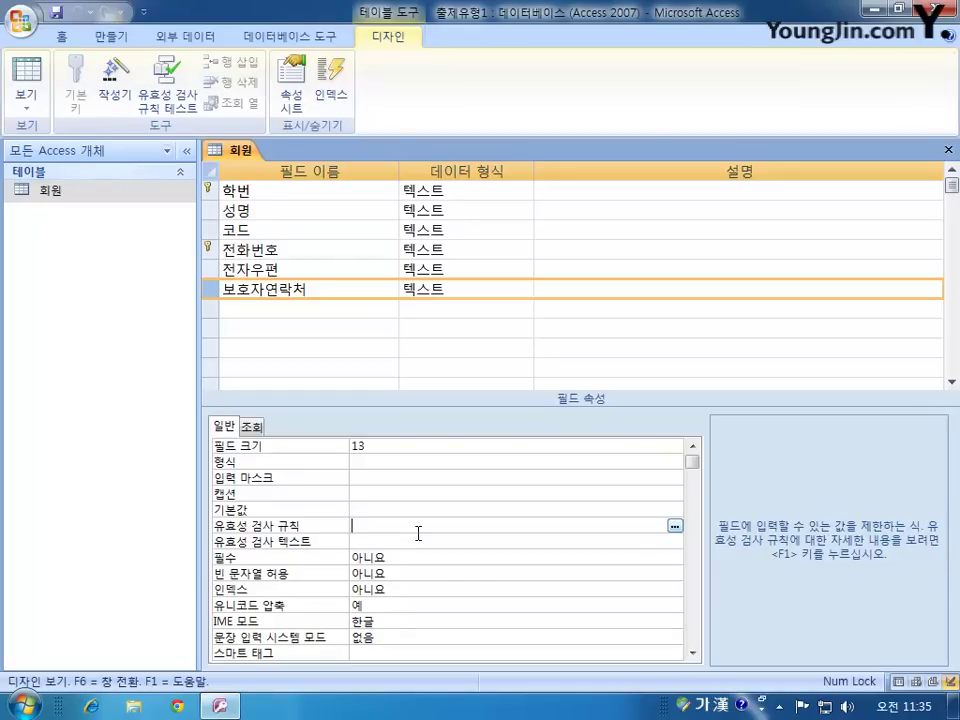
key("Hangul")
type("left([보호자연락처],3)>")
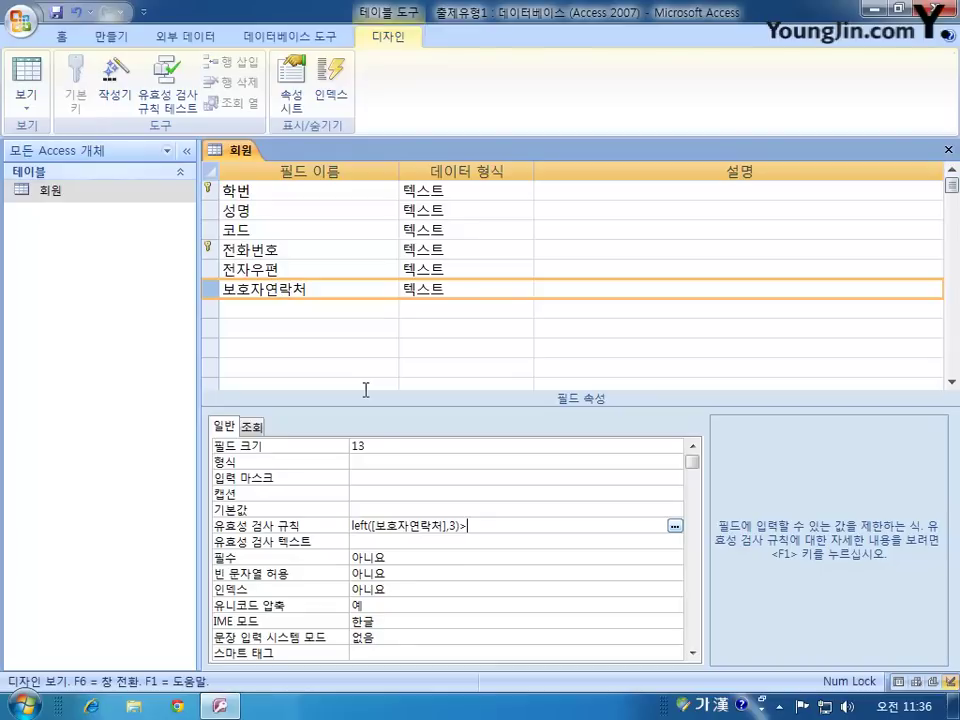
type("=0")
type("무")
key("BackSpace")
key("BackSpace")
- Extend the 보호자연락처 validation rule with the condition and left([보호자연락처],3)<=100
key("Hangul")
type("and")
type("left(")
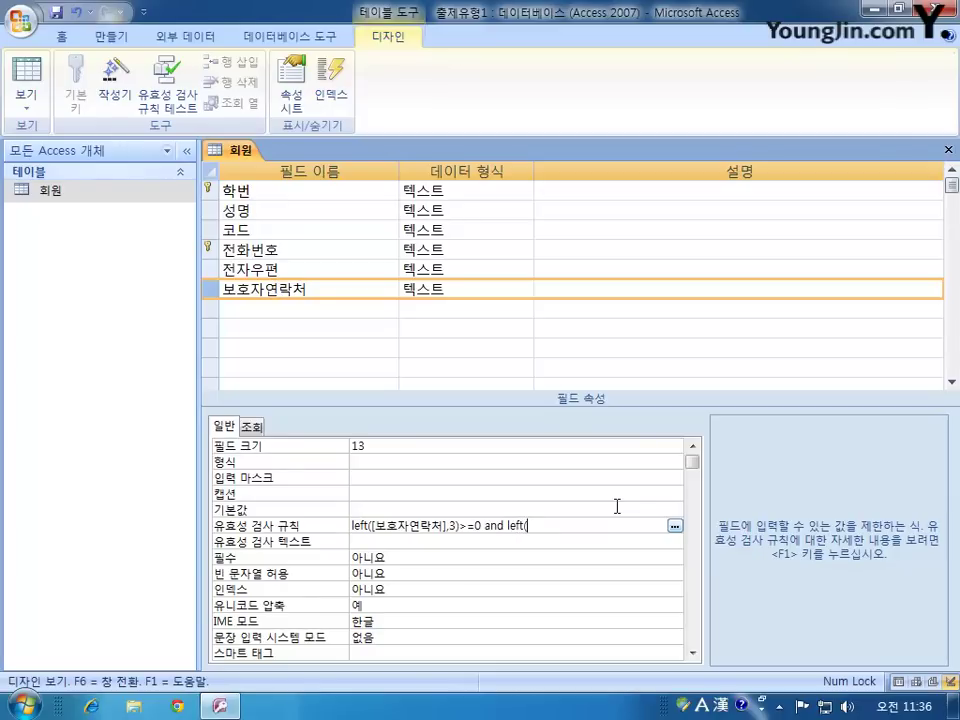
type("[")
key("Hangul")
type("보호장")
type("연락처]")
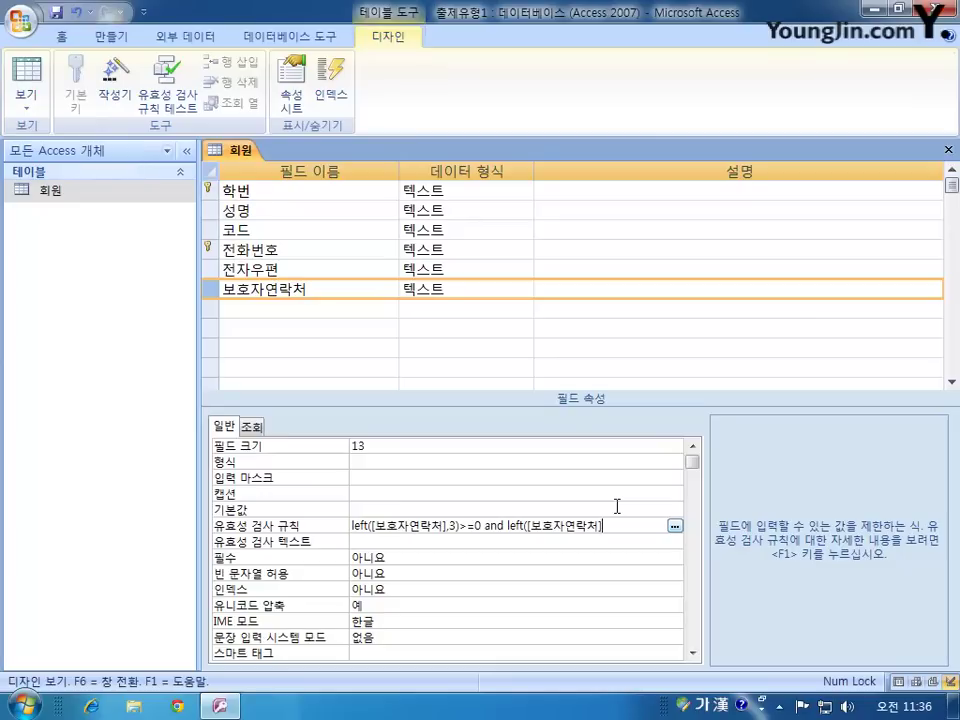
type(",3)<=100")
- Set the 보호자연락처 field's validation text (유효성 검사 텍스트) to 국번이 불분명합니다
left_click(396, 540)
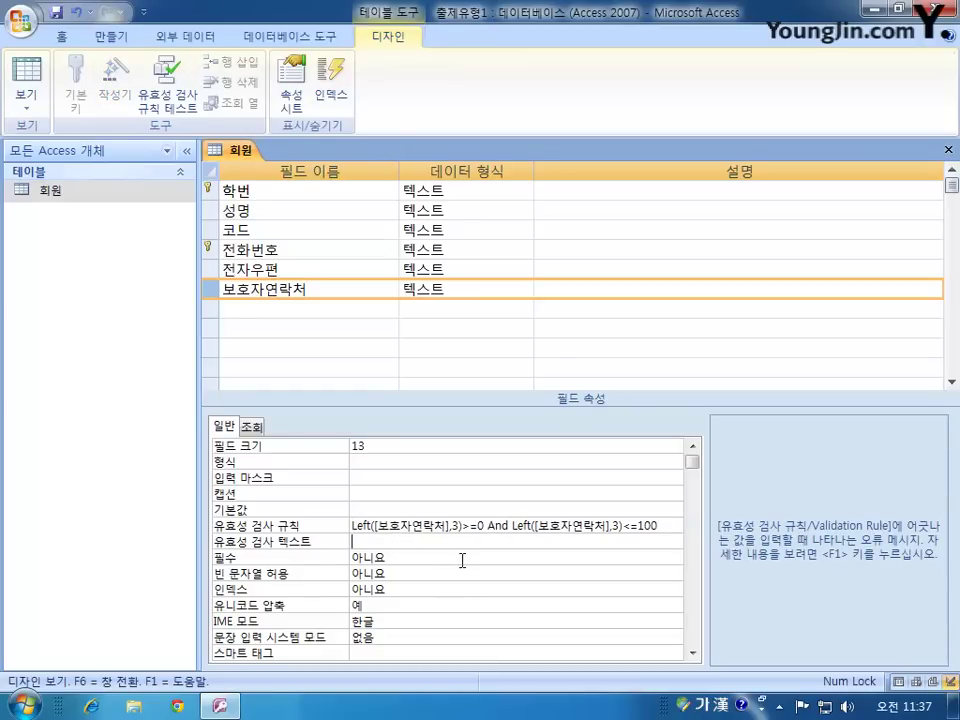
type("국번이")
type(" 불분ㅁ")
type("명합니다.")
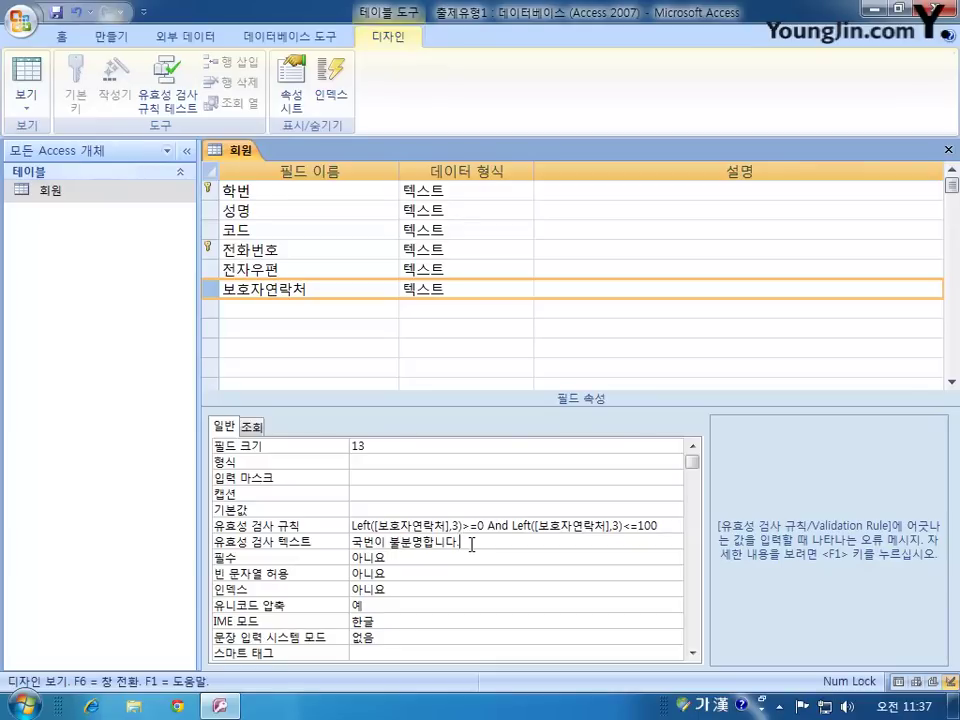
- Close the 회원 table, saving the design changes and testing the existing data against the new rule
left_click(210, 210)
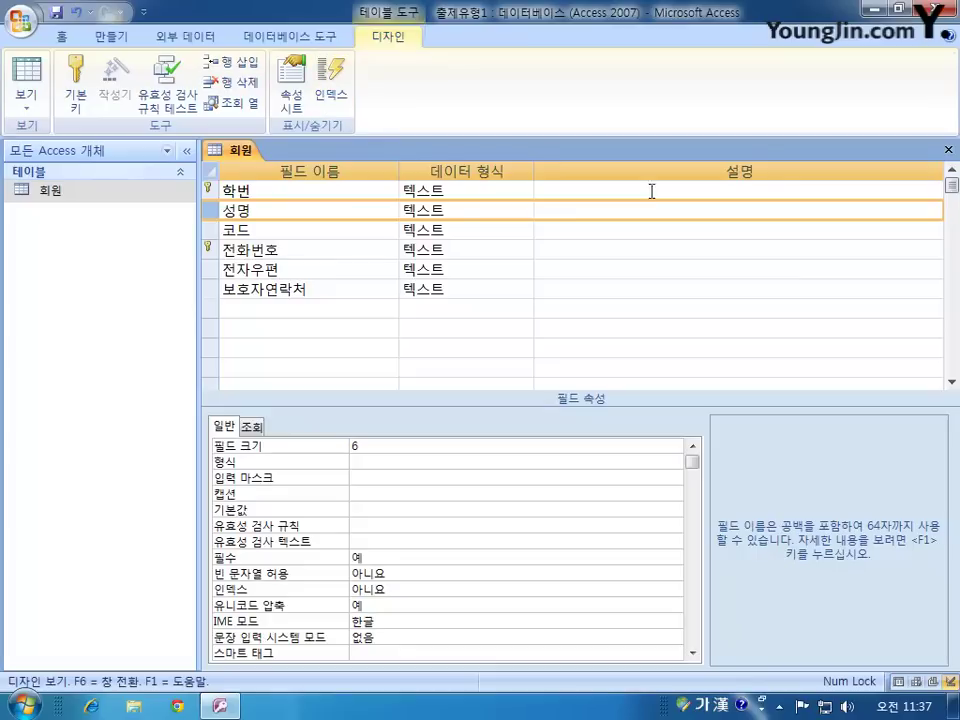
left_click(948, 149)
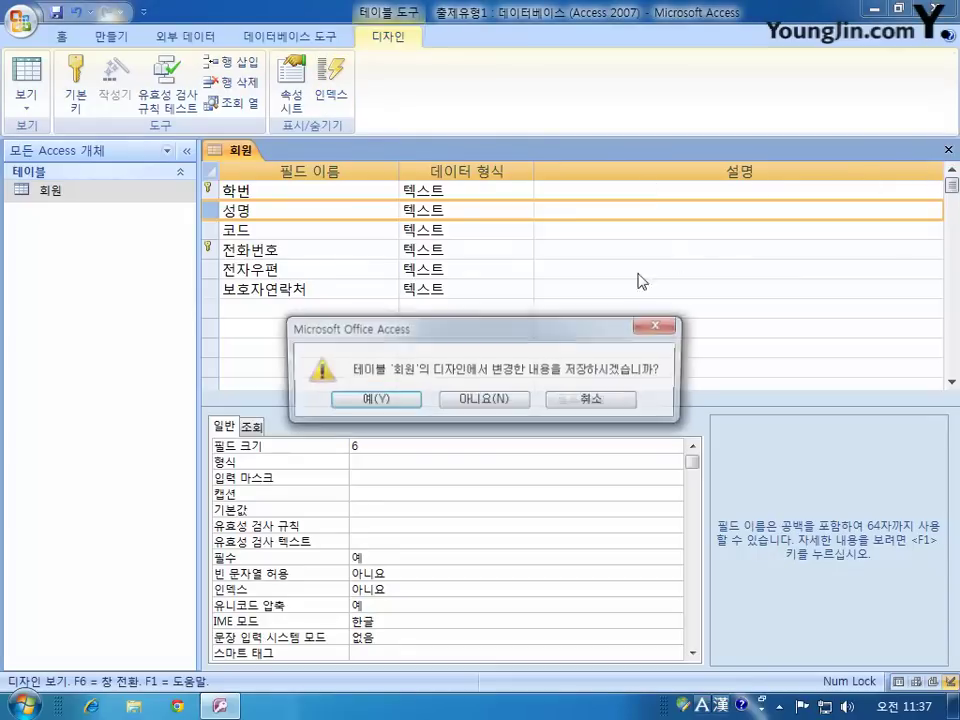
left_click(382, 401)
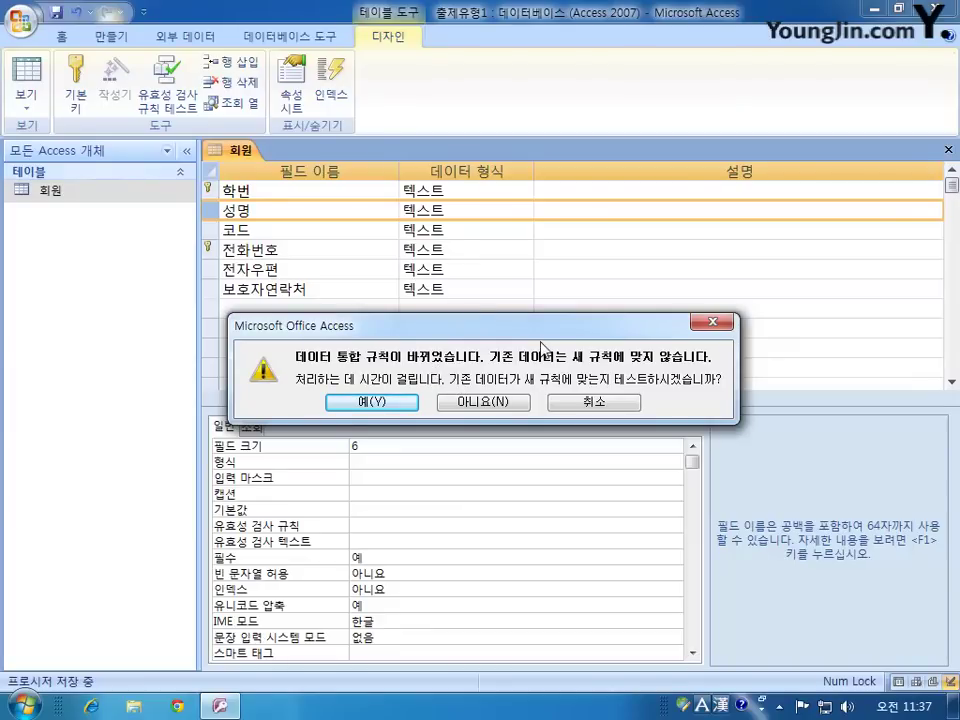
left_click(371, 402)
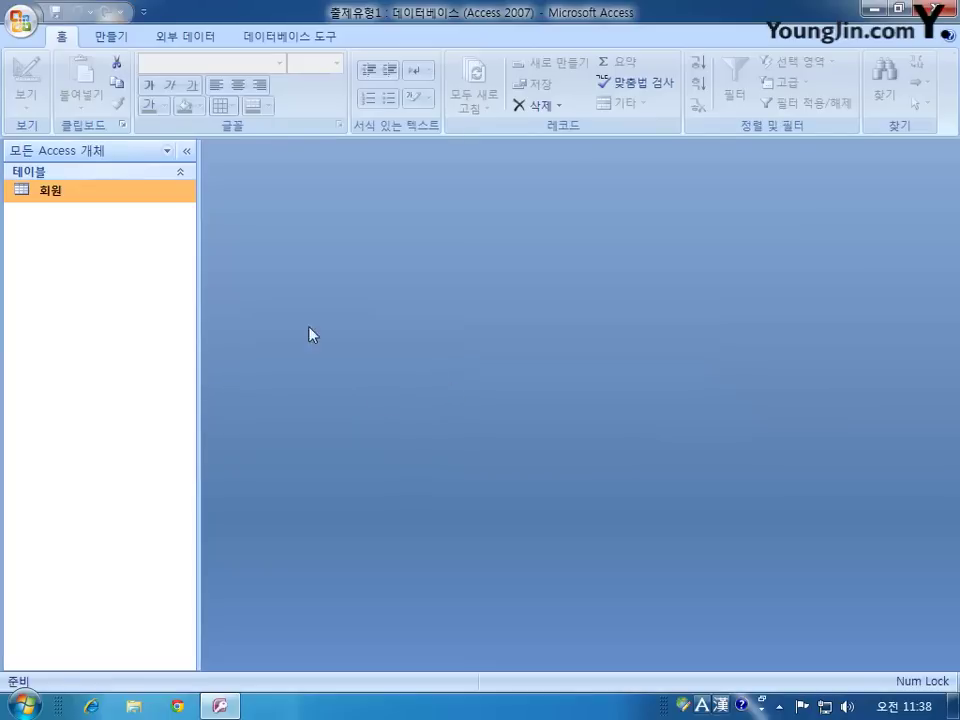
- Check the 회원 records, then return to Design view and open the 성명 field's validation rule (유효성 검사 규칙) for editing
right_click(88, 190)
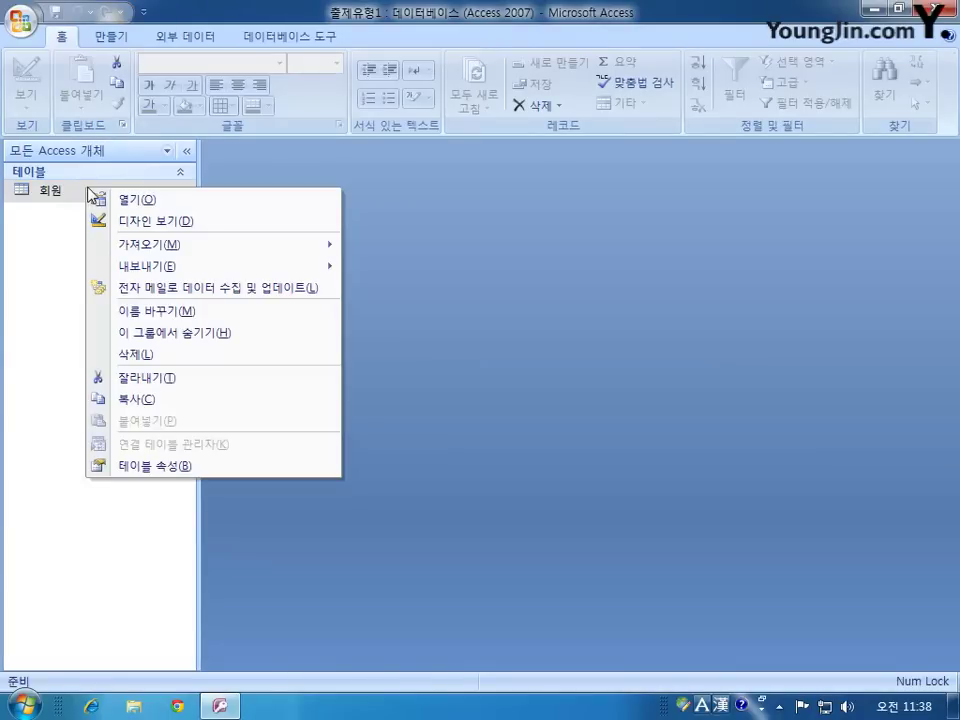
left_click(139, 201)
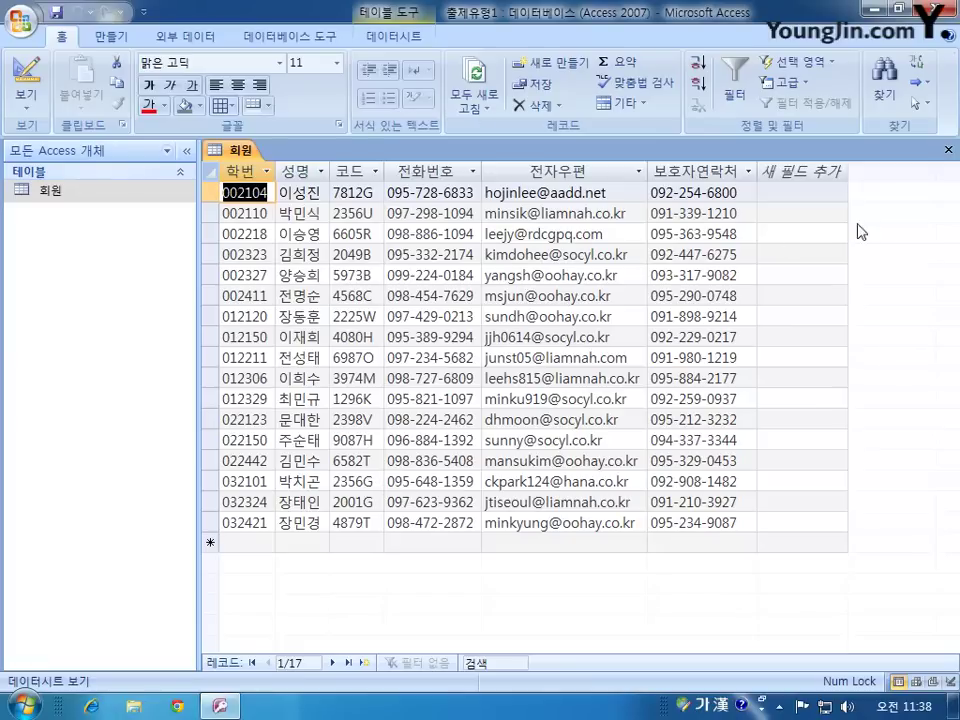
right_click(84, 189)
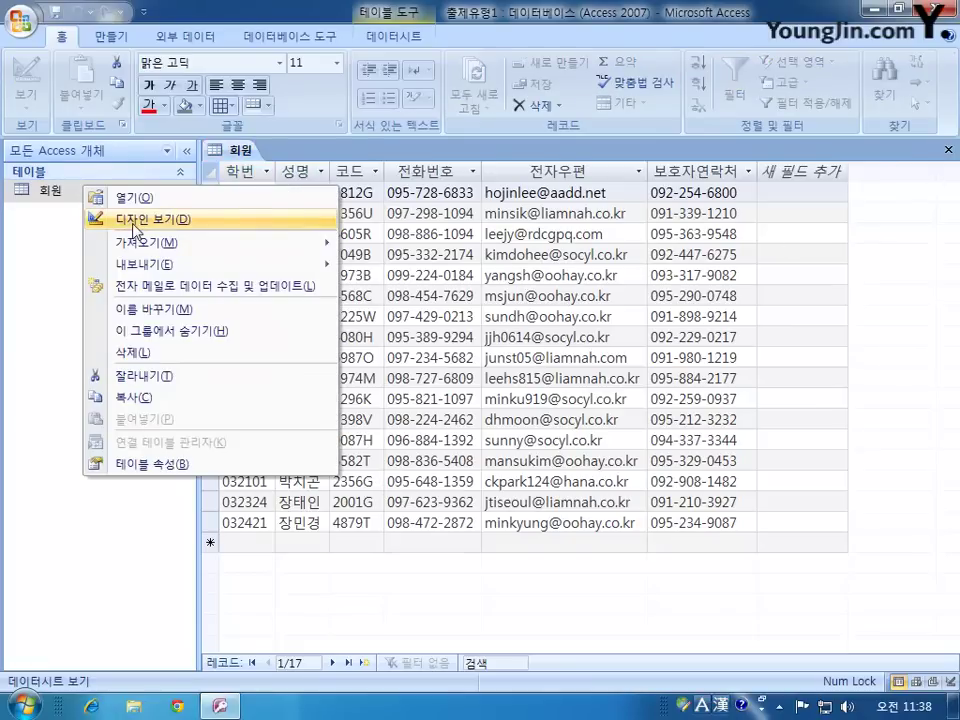
left_click(133, 219)
left_click(213, 210)
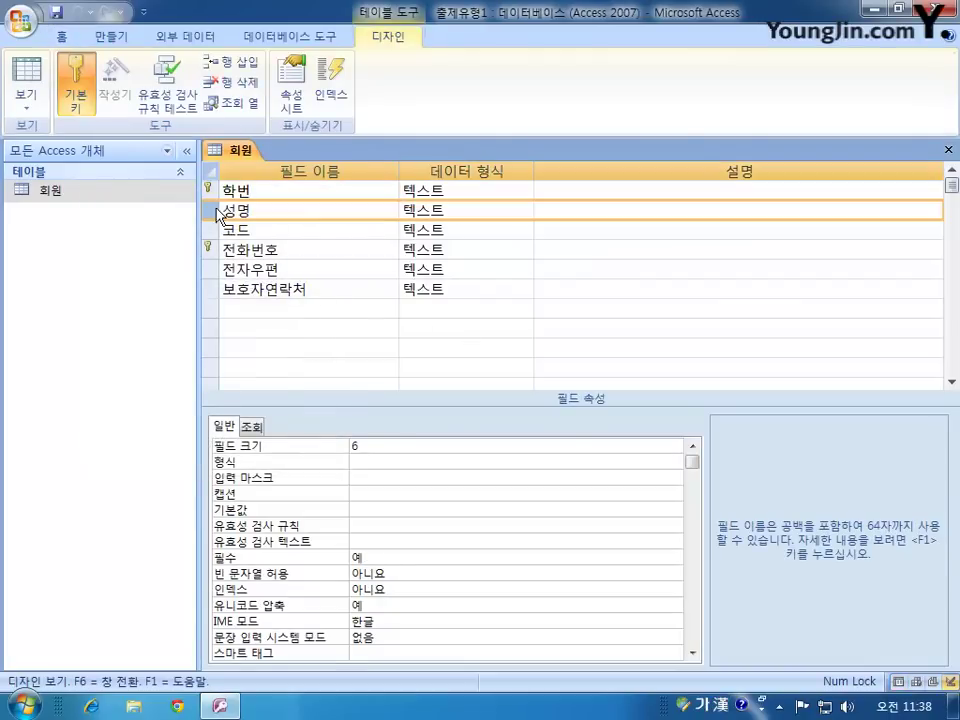
left_click(365, 523)
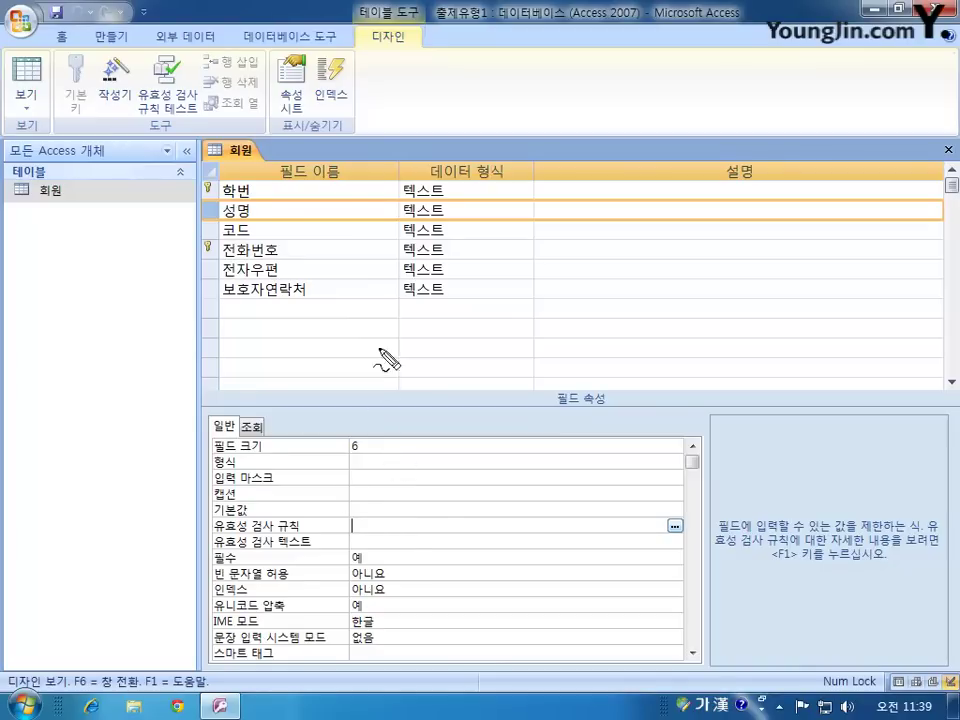
mouse_move(333, 316)
left_mouse_down()
mouse_move(360, 350)
mouse_move(395, 330)
mouse_move(456, 358)
mouse_move(540, 331)
mouse_move(655, 322)
mouse_move(546, 390)
left_mouse_up()
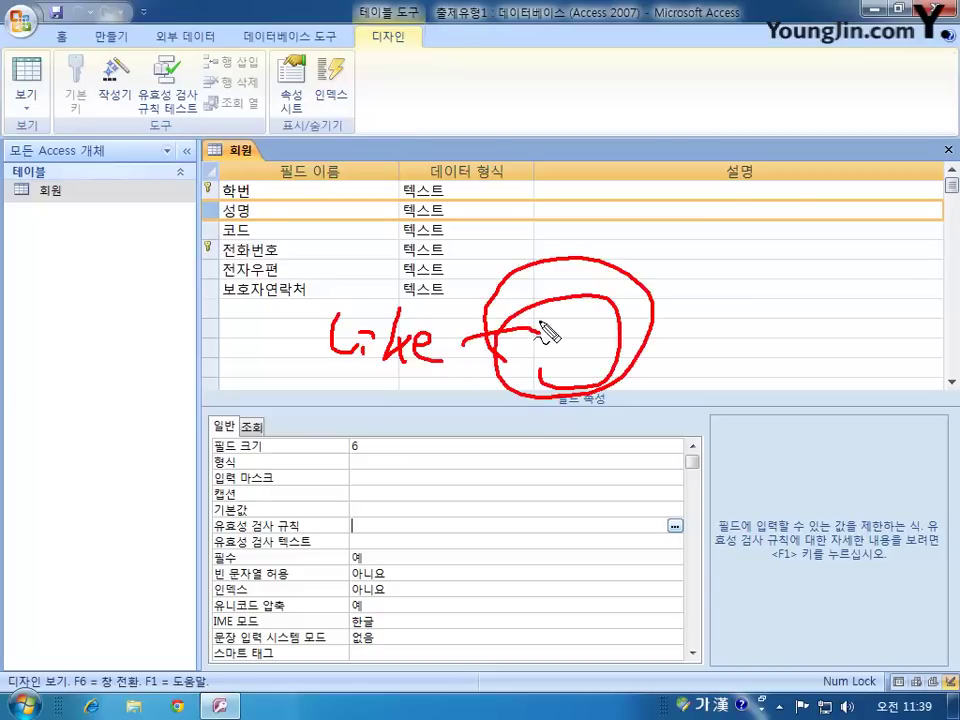
left_click_drag(546, 332, 450, 311)
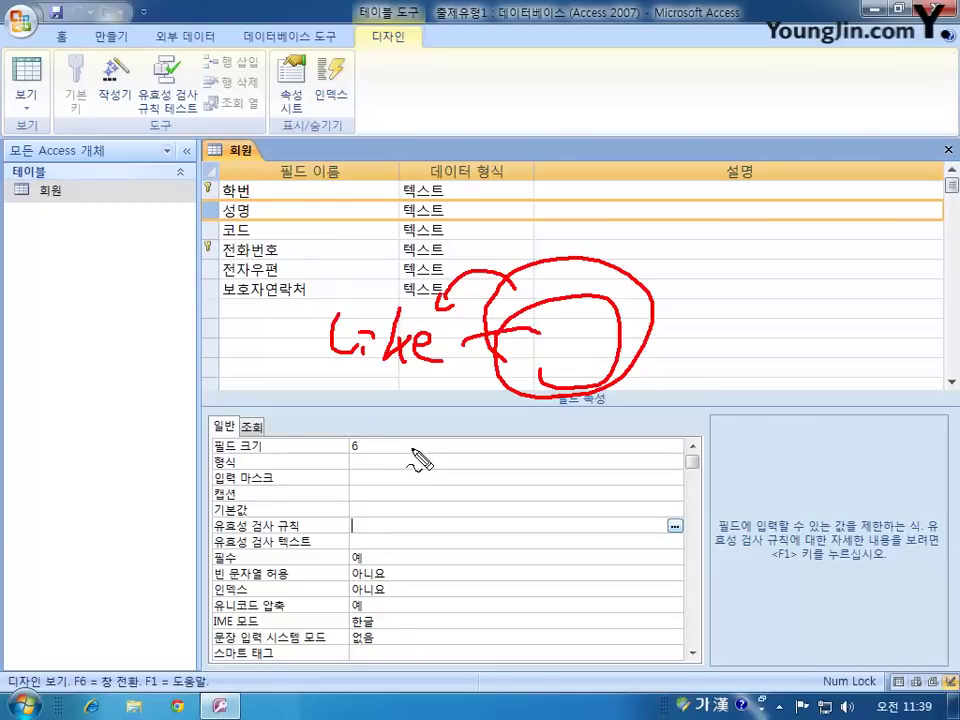
mouse_move(408, 401)
left_mouse_down()
mouse_move(426, 424)
mouse_move(410, 426)
mouse_move(434, 413)
mouse_move(429, 440)
mouse_move(466, 378)
left_mouse_up()
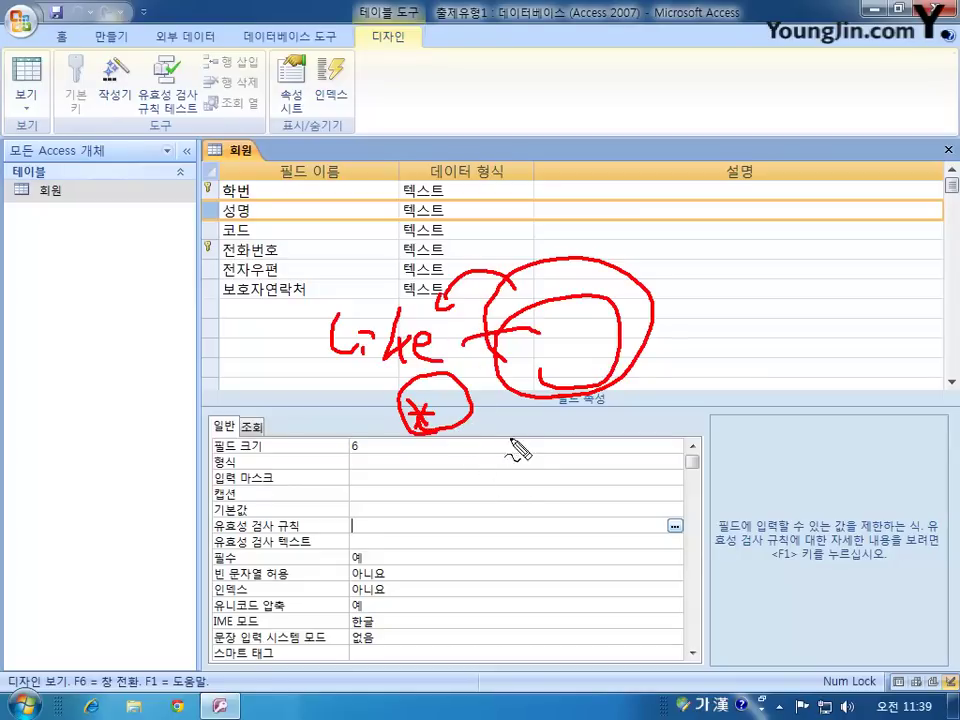
mouse_move(440, 452)
left_mouse_down()
mouse_move(446, 498)
mouse_move(458, 498)
left_mouse_up()
mouse_move(474, 455)
left_mouse_down()
mouse_move(504, 497)
mouse_move(538, 496)
left_mouse_up()
mouse_move(600, 456)
left_mouse_down()
mouse_move(590, 498)
mouse_move(614, 496)
mouse_move(630, 480)
mouse_move(660, 490)
mouse_move(696, 478)
left_mouse_up()
mouse_move(696, 456)
left_mouse_down()
mouse_move(682, 476)
mouse_move(703, 463)
left_mouse_up()
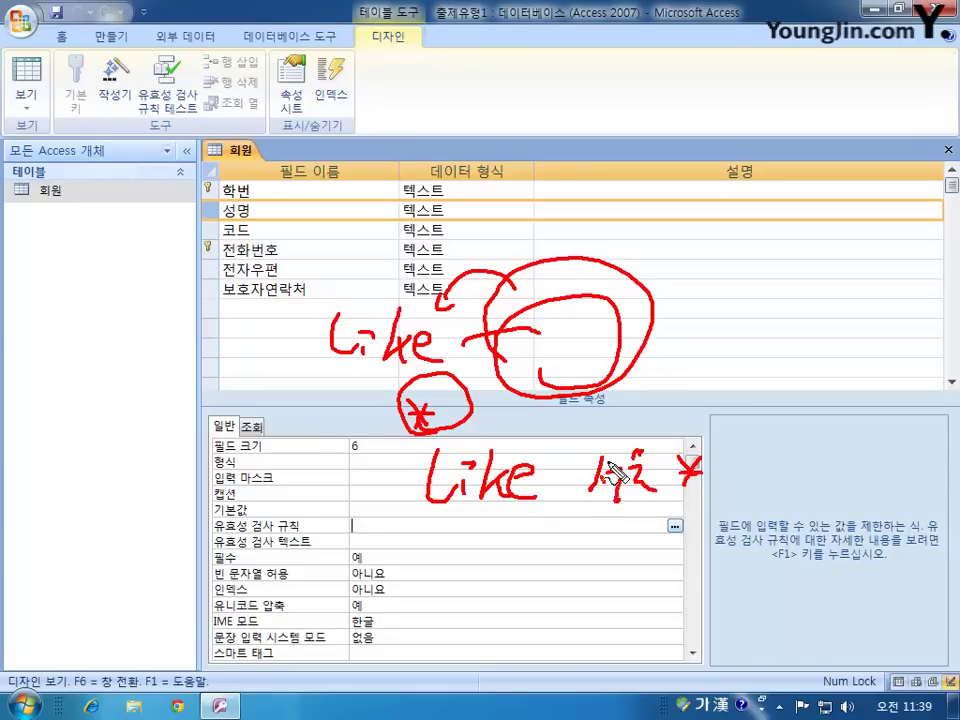
mouse_move(600, 460)
left_mouse_down()
mouse_move(650, 478)
mouse_move(624, 506)
left_mouse_up()
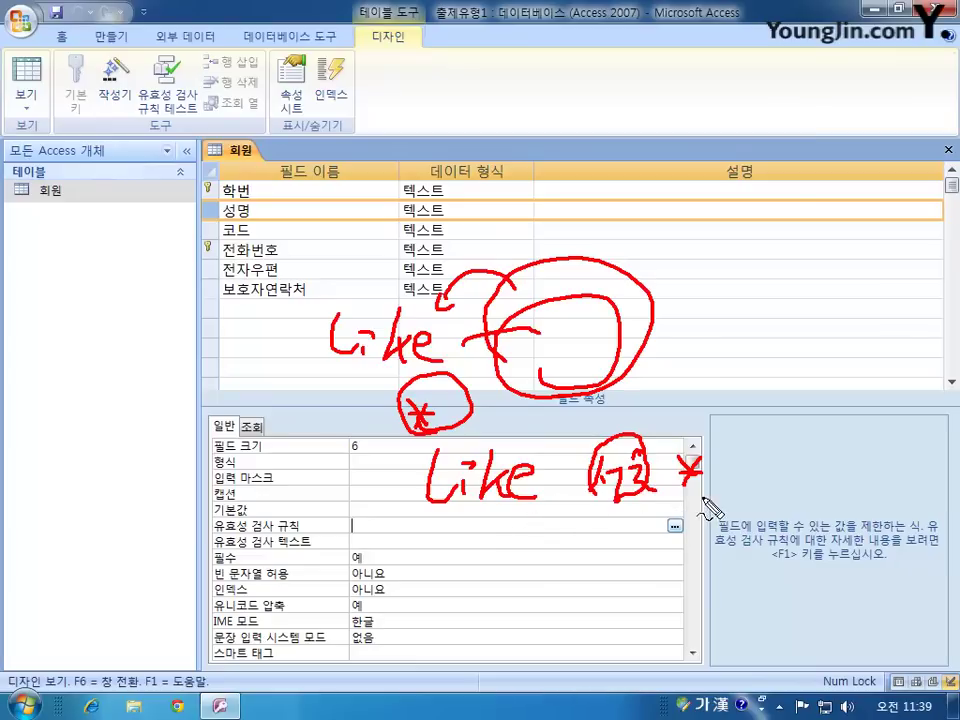
left_click_drag(700, 440, 726, 482)
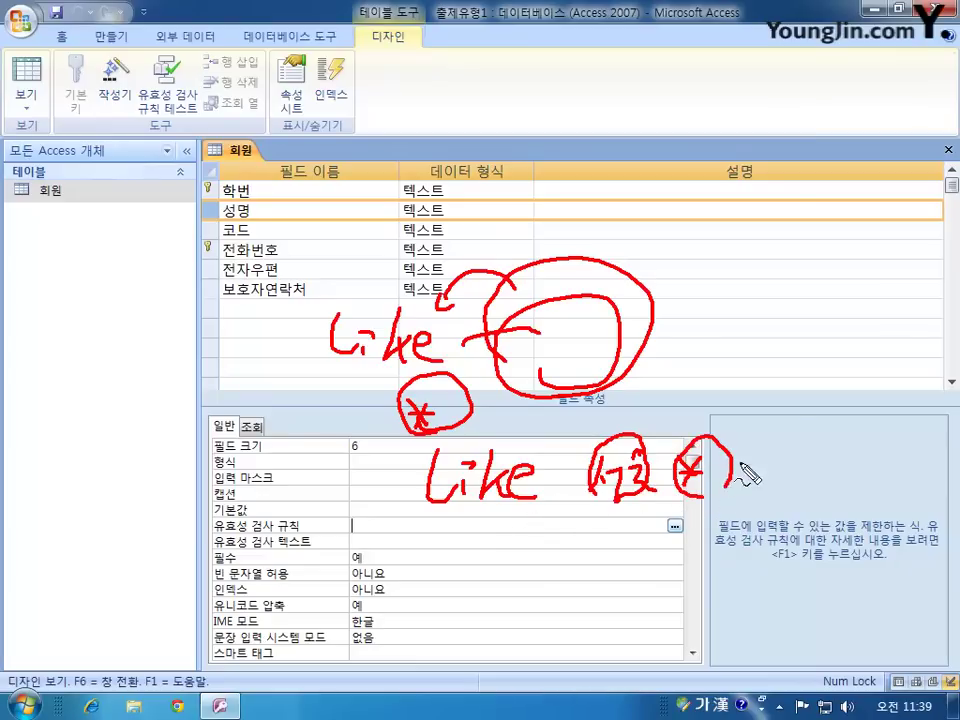
mouse_move(781, 392)
left_mouse_down()
mouse_move(726, 433)
mouse_move(748, 428)
left_mouse_up()
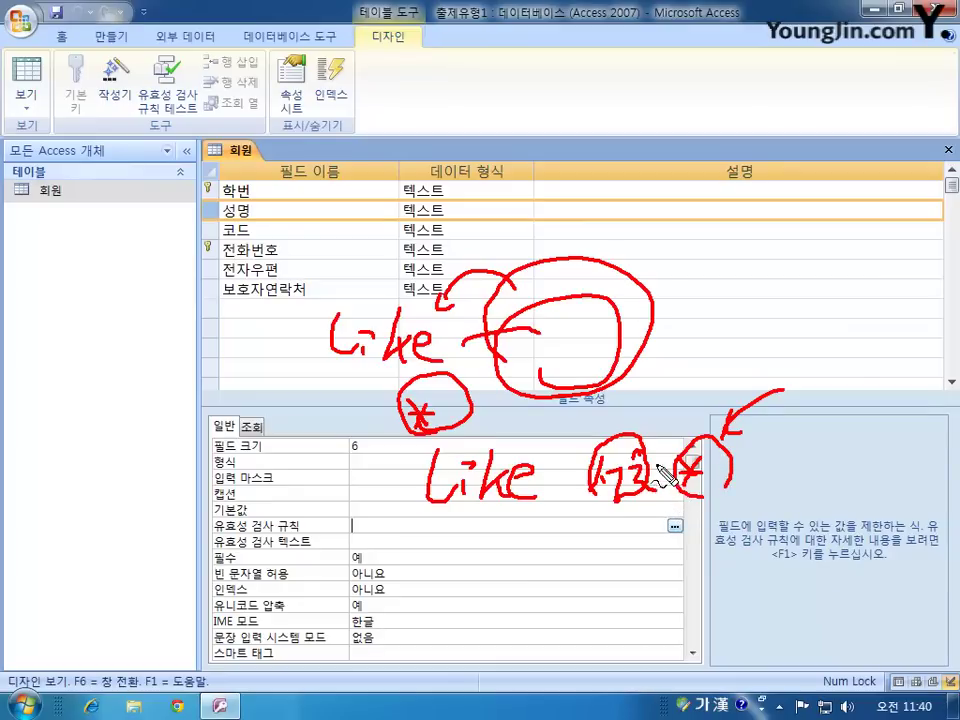
mouse_move(610, 500)
left_mouse_down()
mouse_move(624, 476)
mouse_move(625, 510)
left_mouse_up()
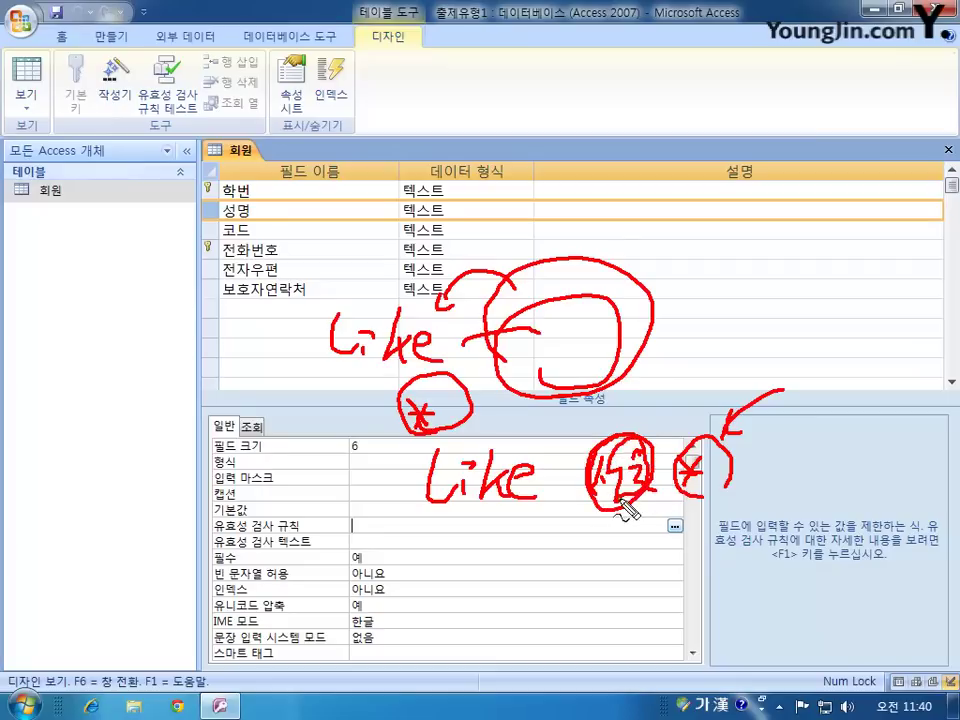
left_click_drag(720, 517, 641, 499)
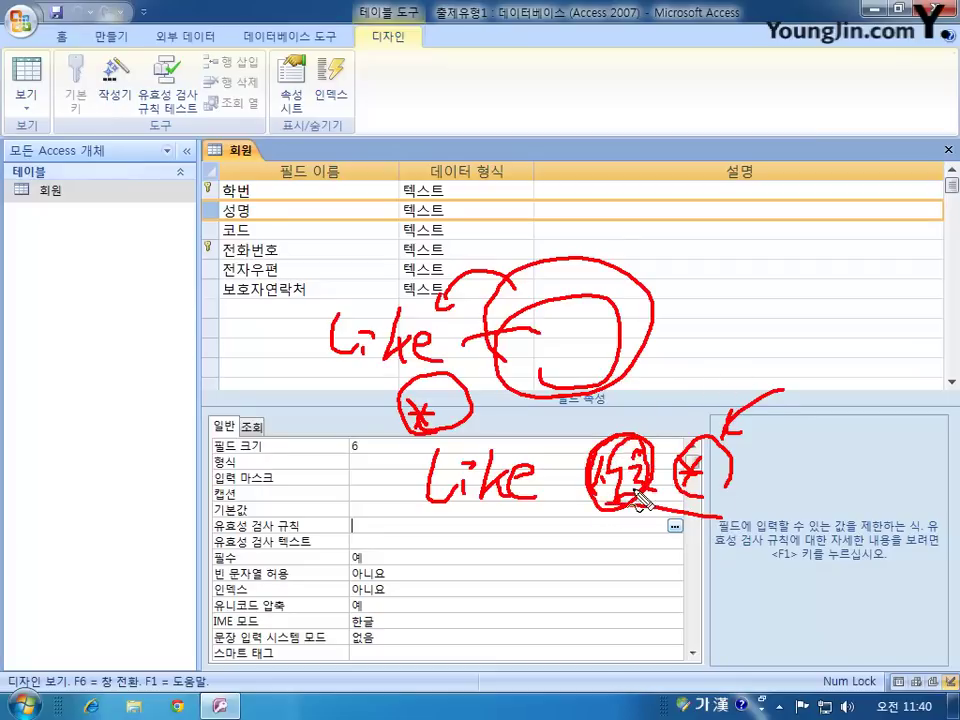
mouse_move(600, 545)
left_mouse_down()
mouse_move(622, 583)
mouse_move(634, 561)
mouse_move(694, 578)
mouse_move(733, 561)
mouse_move(750, 570)
left_mouse_up()
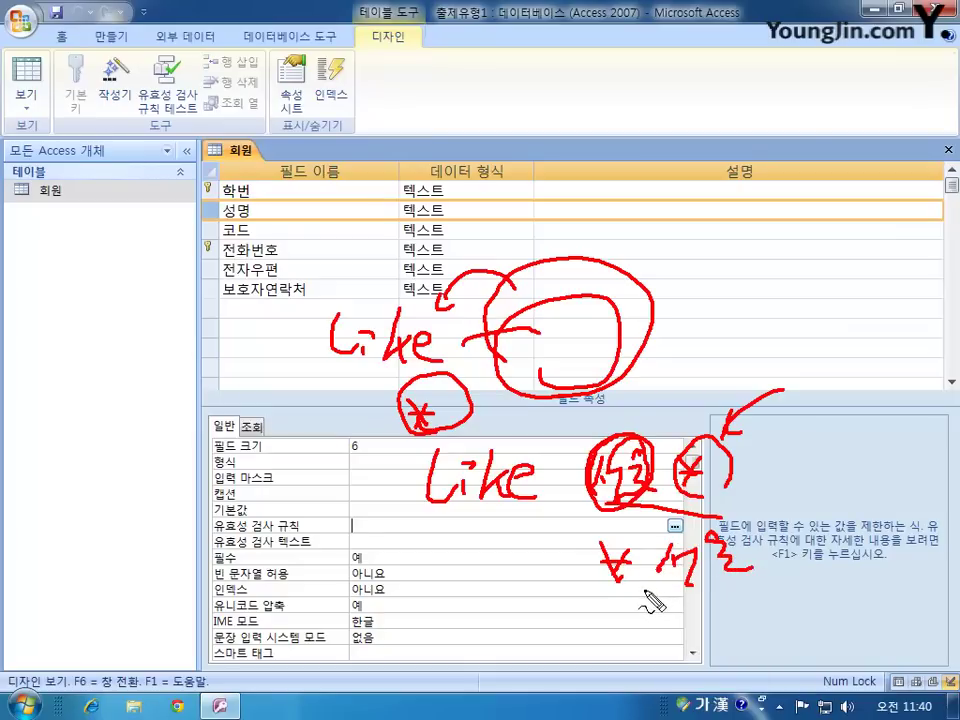
left_click_drag(655, 586, 722, 586)
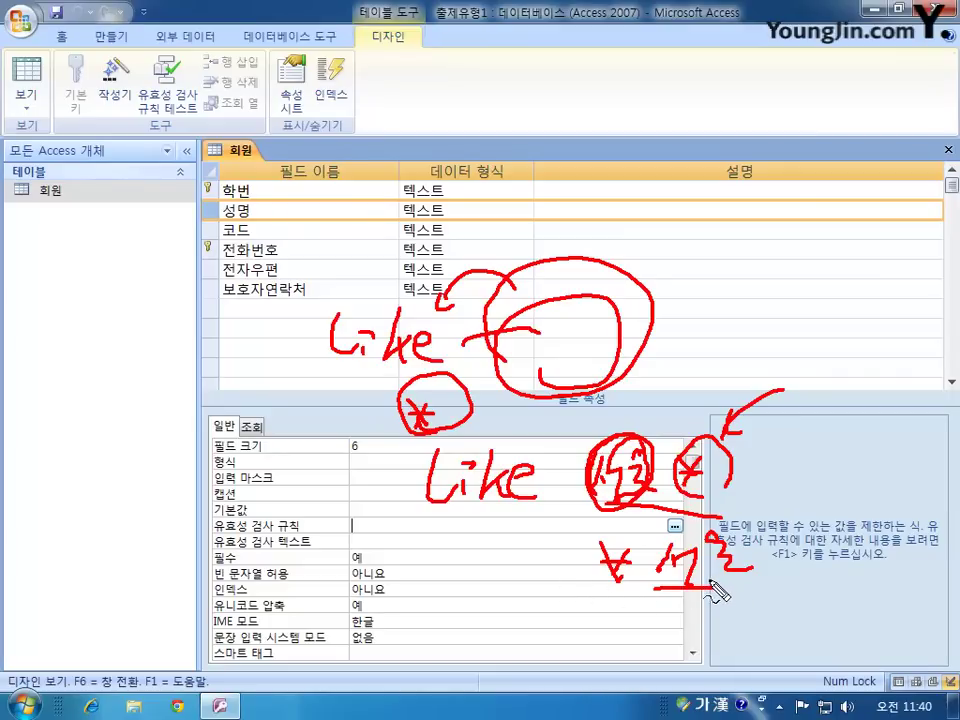
mouse_move(578, 621)
left_mouse_down()
mouse_move(585, 641)
mouse_move(593, 628)
left_mouse_up()
left_click_drag(684, 620, 705, 642)
left_click_drag(705, 618, 684, 643)
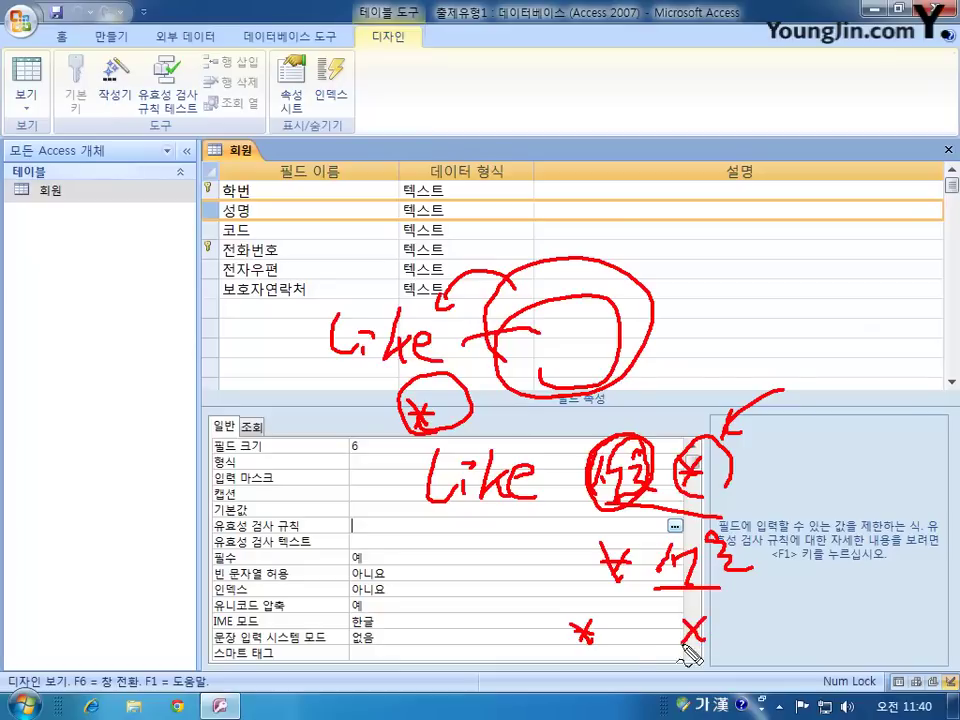
mouse_move(612, 618)
left_mouse_down()
mouse_move(602, 645)
mouse_move(620, 645)
left_mouse_up()
mouse_move(630, 615)
left_mouse_down()
mouse_move(632, 648)
mouse_move(634, 628)
left_mouse_up()
left_click_drag(646, 618, 664, 648)
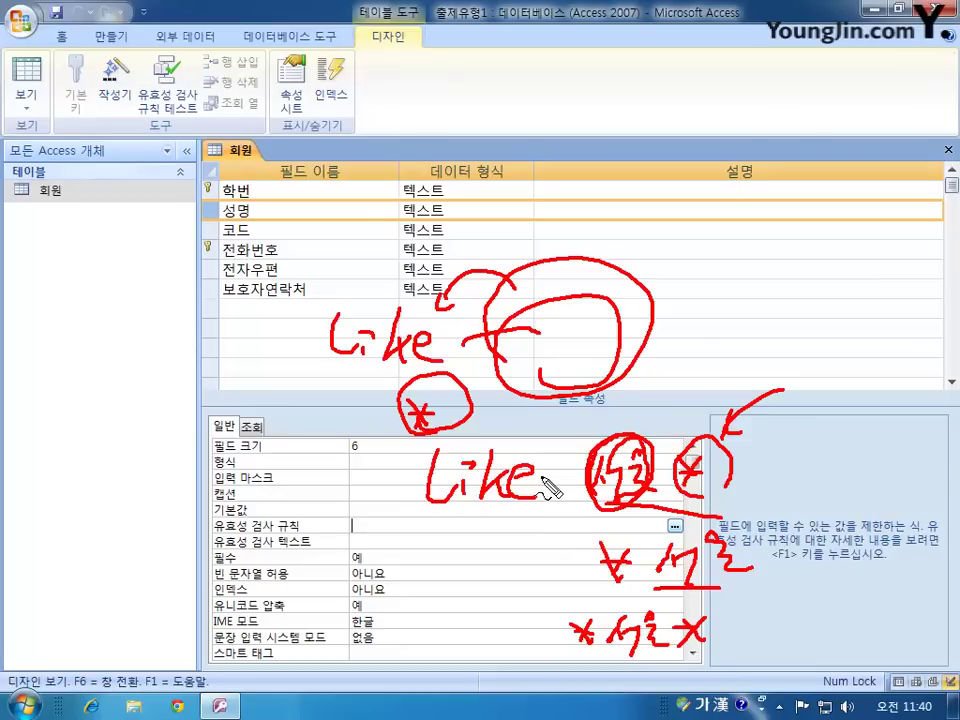
left_click_drag(427, 510, 533, 508)
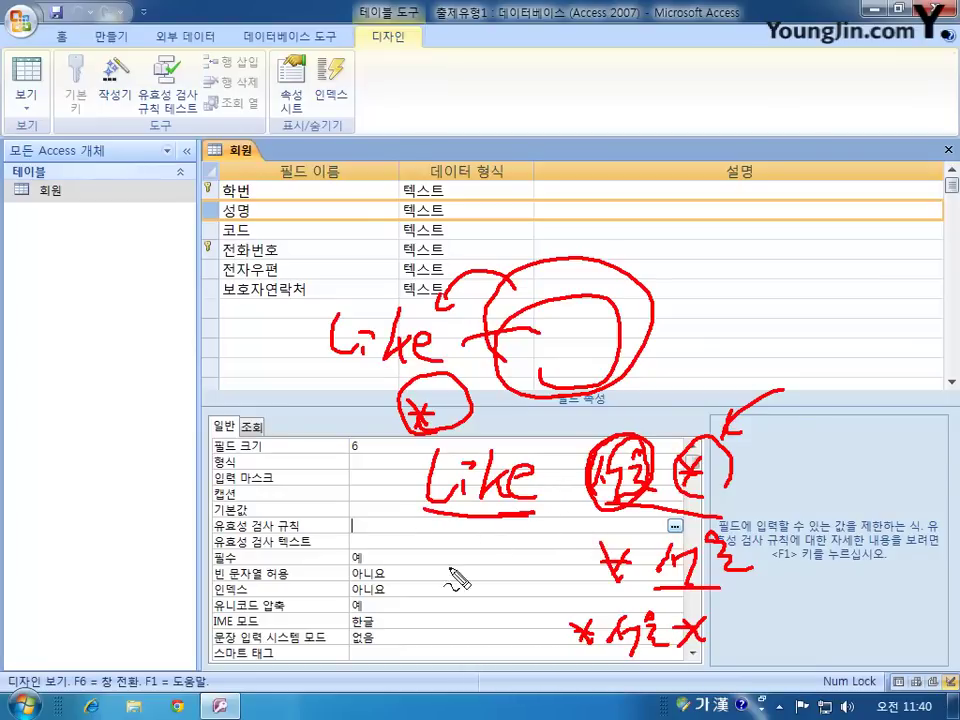
mouse_move(299, 512)
left_mouse_down()
mouse_move(328, 512)
mouse_move(333, 467)
mouse_move(378, 515)
left_mouse_up()
left_click_drag(360, 486, 390, 483)
left_click_drag(300, 523, 518, 537)
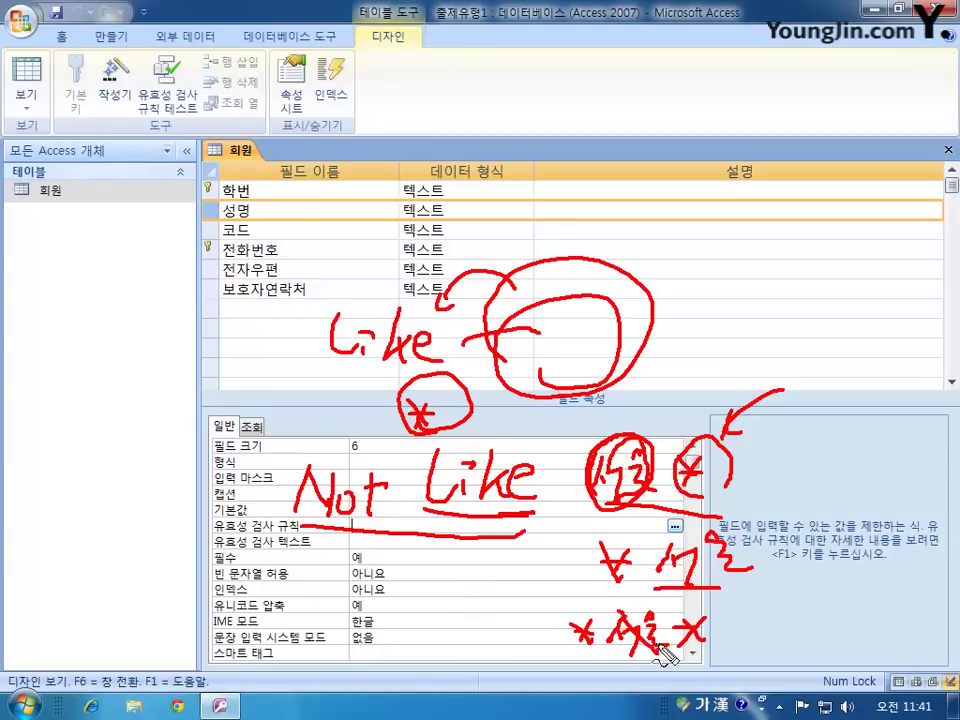
mouse_move(628, 625)
left_mouse_down()
mouse_move(638, 613)
mouse_move(644, 628)
left_mouse_up()
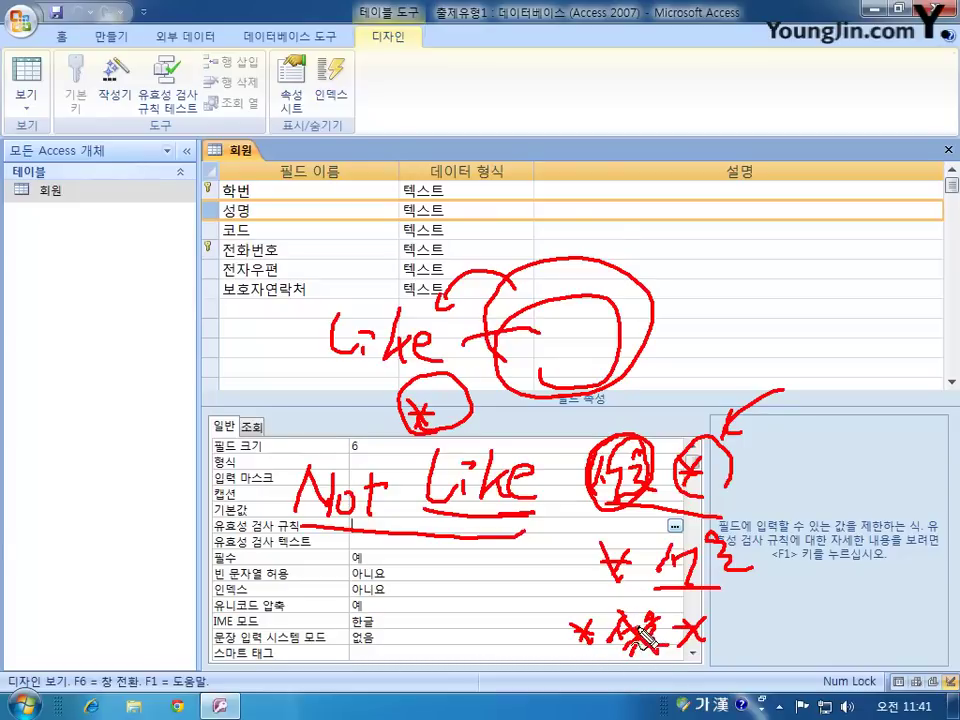
mouse_move(300, 508)
left_mouse_down()
mouse_move(507, 433)
mouse_move(440, 562)
left_mouse_up()
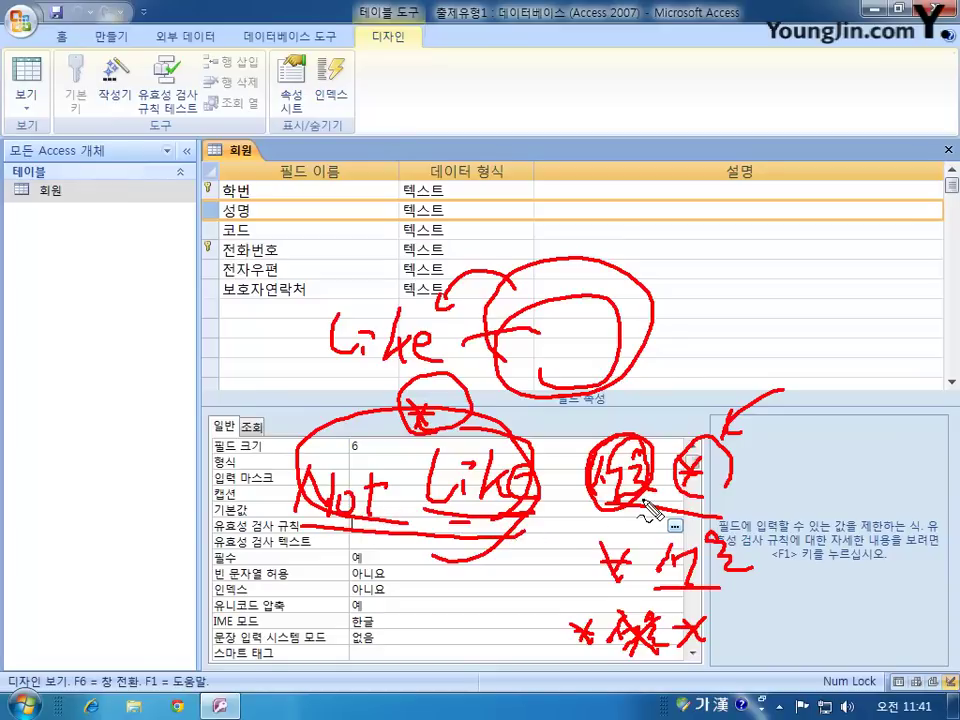
key("Escape")
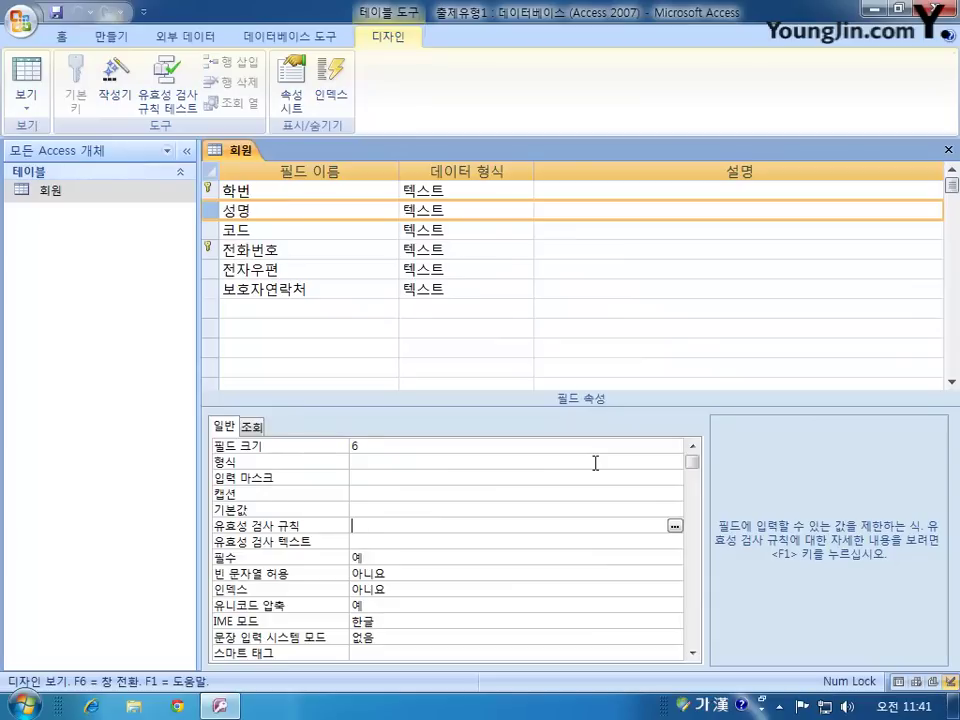
- Set the 성명 field's validation rule (유효성 검사 규칙) to not like * *, with a space between the asterisks
key("Hangul")
type("not like \"*")
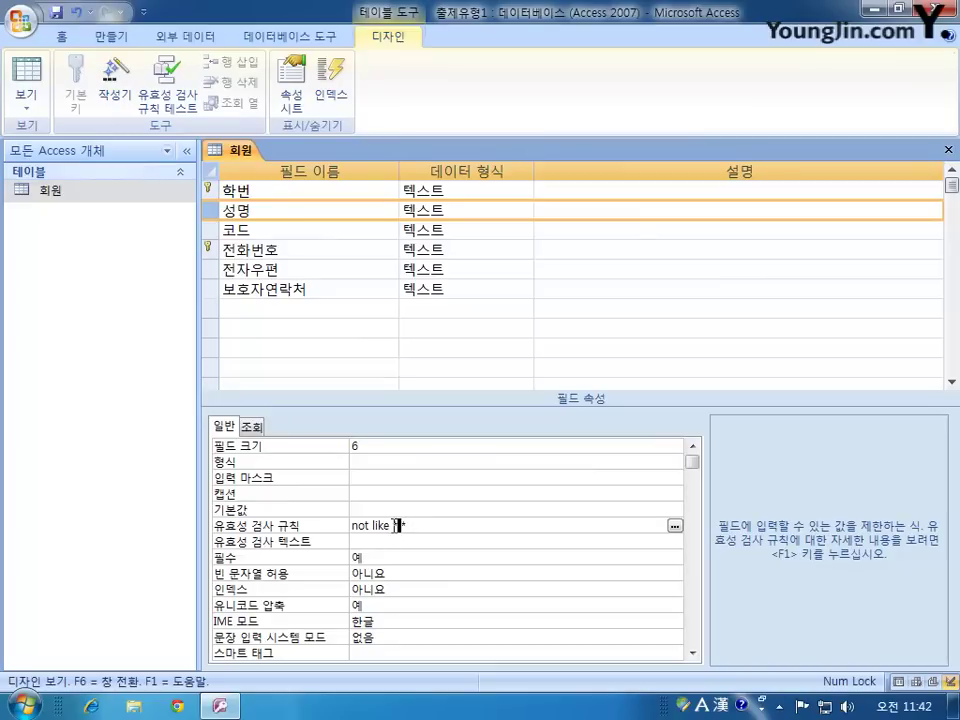
key("shift+Left")
key("shift+Left")
key("shift+Left")
left_click_drag(351, 526, 389, 532)
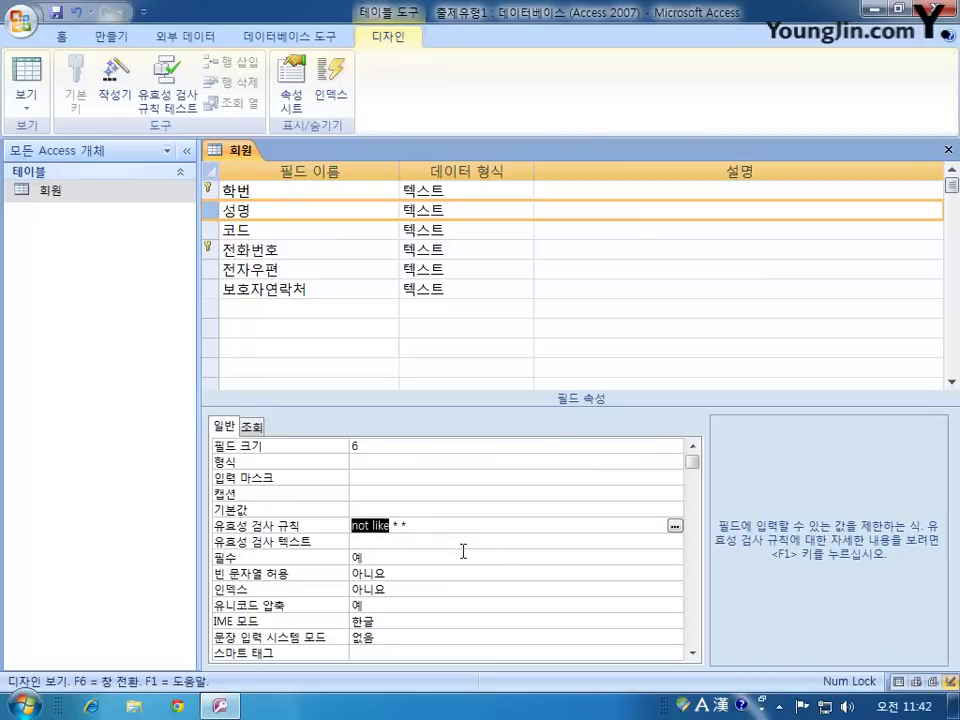
left_click(426, 542)
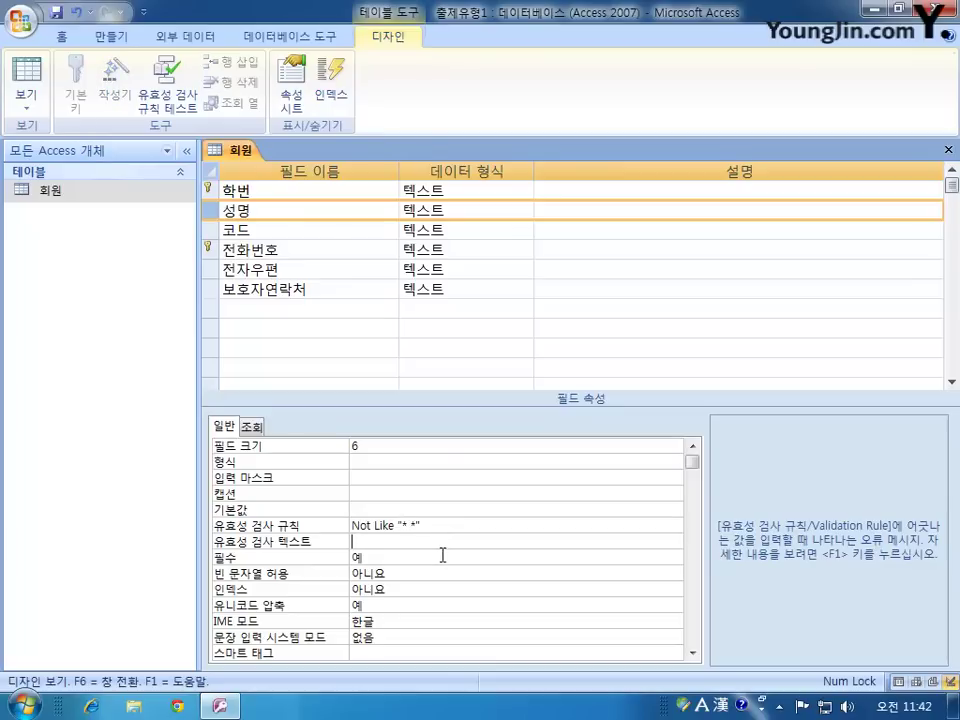
left_click(401, 521)
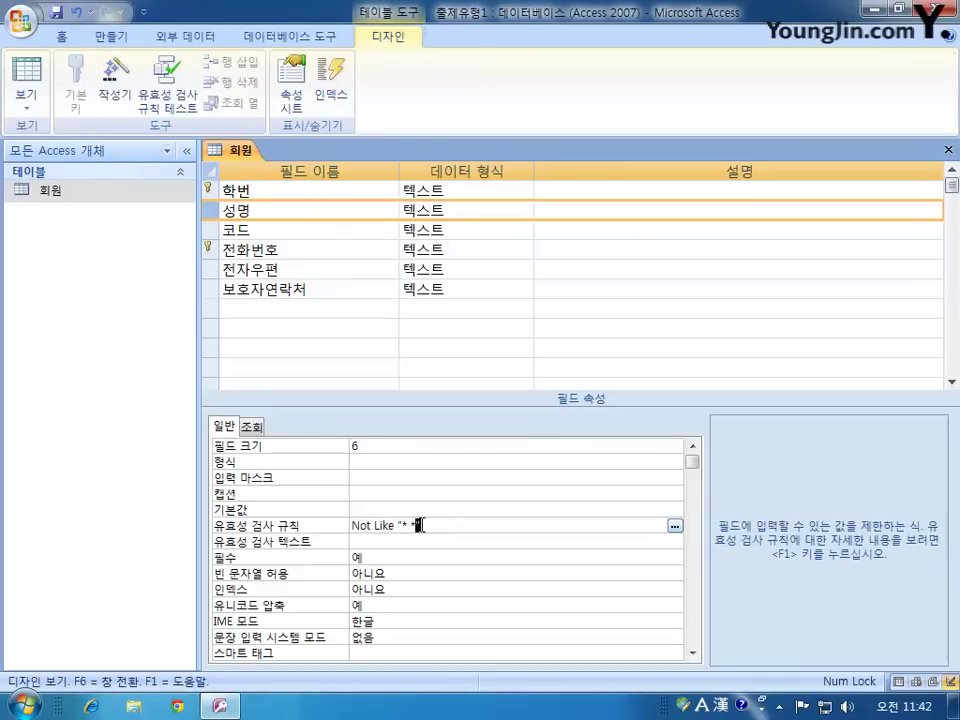
- Set the 성명 field's validation text (유효성 검사 텍스트) to 공백이 허용되지 않습니다
left_click(391, 540)
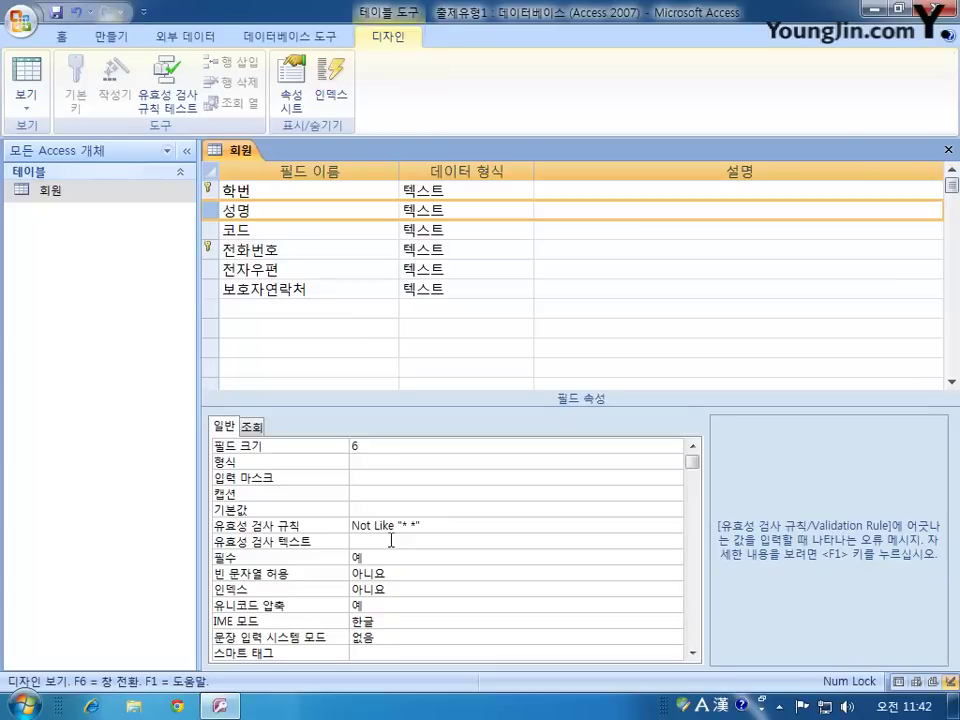
type("r")
key("BackSpace")
key("Hangul")
type("공백이 허용되지 않습니다")
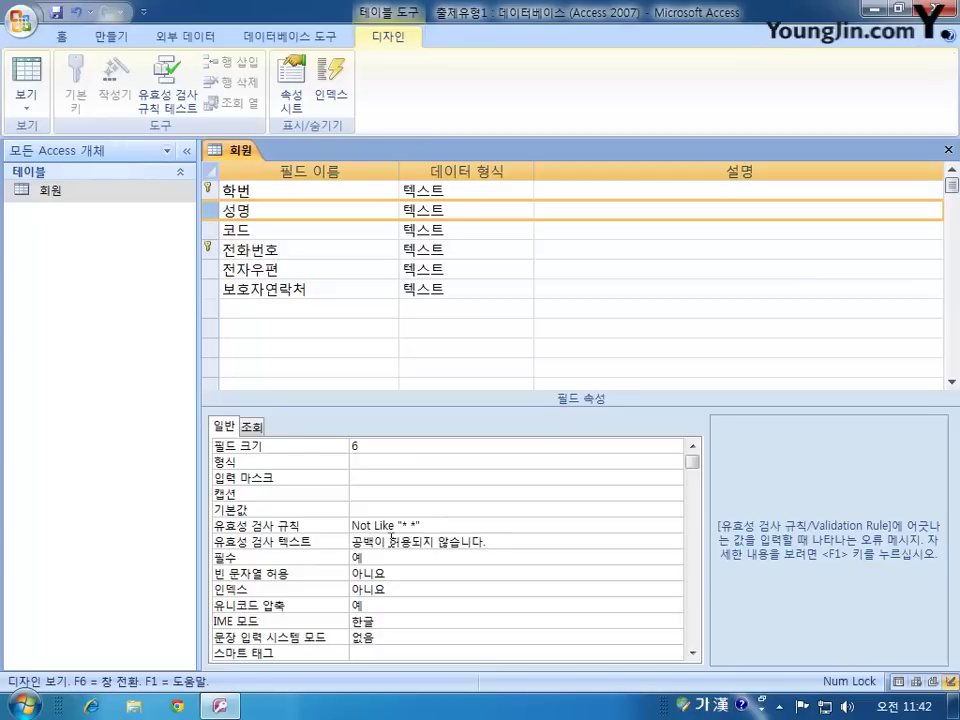
type(".")
- Select the 전자우편 field and open its validation rule (유효성 검사 규칙) for editing
left_click(250, 272)
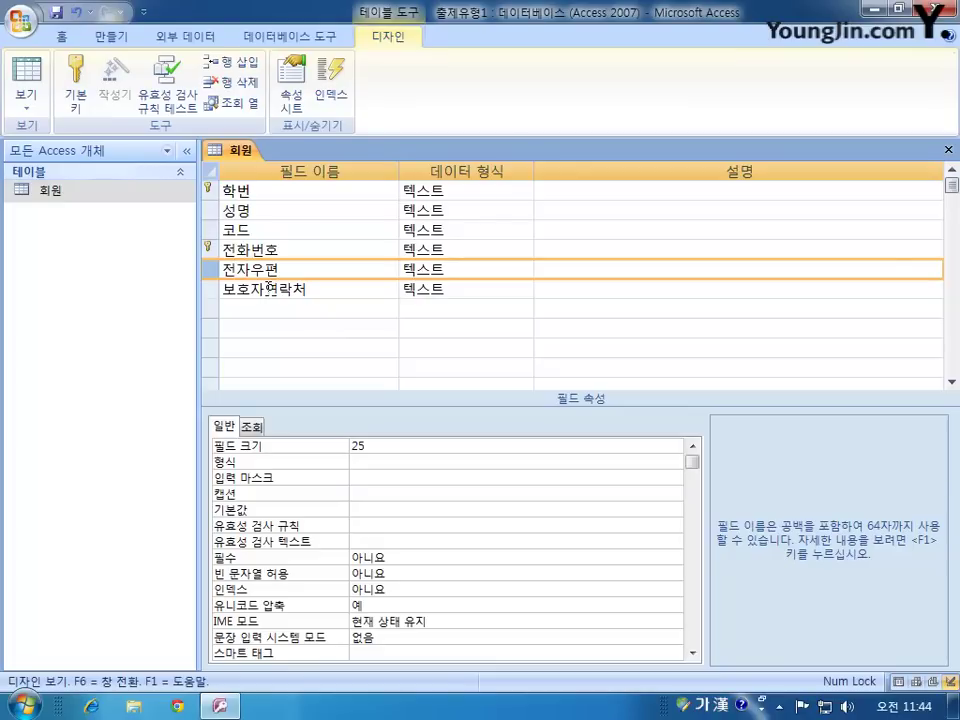
left_click(407, 521)
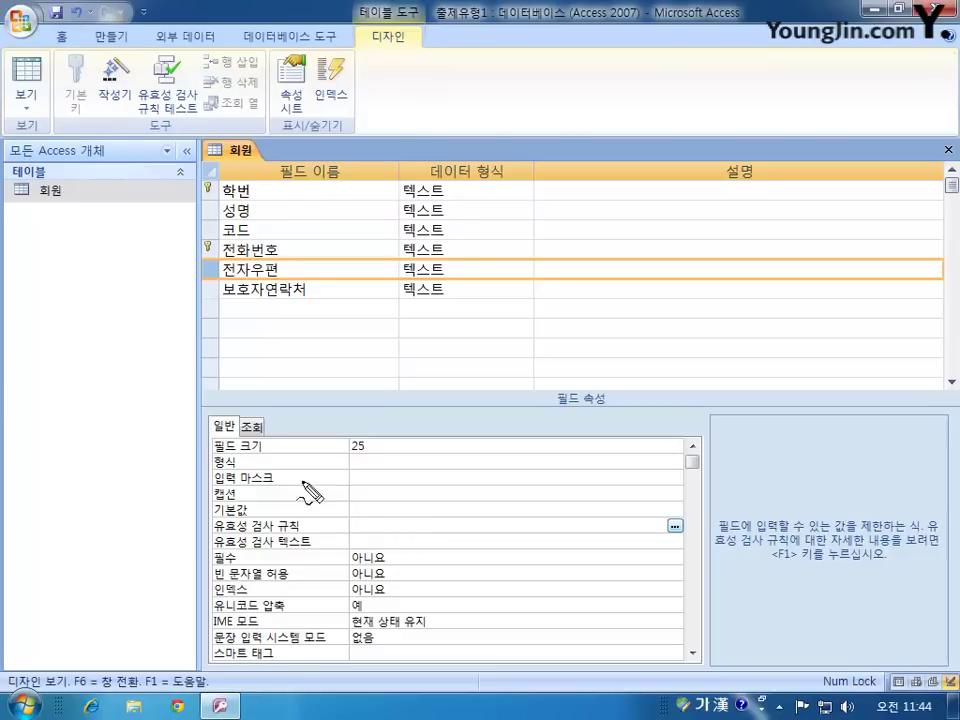
mouse_move(360, 341)
left_mouse_down()
mouse_move(349, 389)
mouse_move(429, 379)
mouse_move(456, 349)
mouse_move(372, 341)
left_mouse_up()
left_click_drag(338, 388, 365, 386)
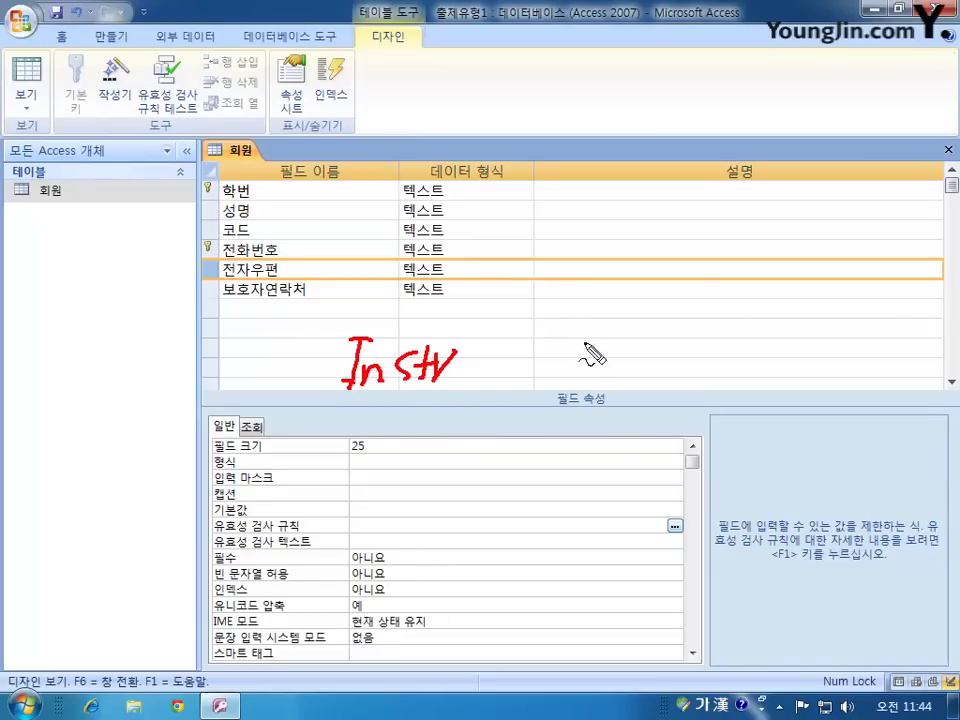
mouse_move(600, 318)
left_mouse_down()
mouse_move(618, 330)
mouse_move(690, 318)
left_mouse_up()
left_click_drag(720, 330, 758, 326)
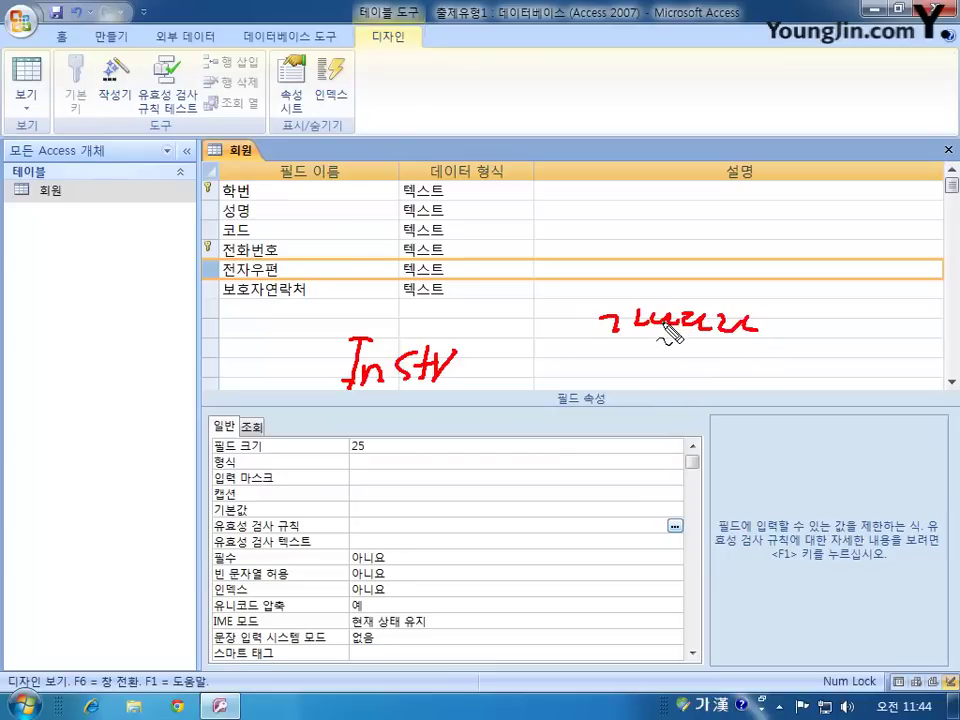
left_click_drag(658, 303, 676, 290)
left_click_drag(598, 368, 619, 367)
left_click_drag(597, 379, 621, 379)
mouse_move(631, 363)
left_mouse_down()
mouse_move(633, 389)
mouse_move(698, 388)
left_mouse_up()
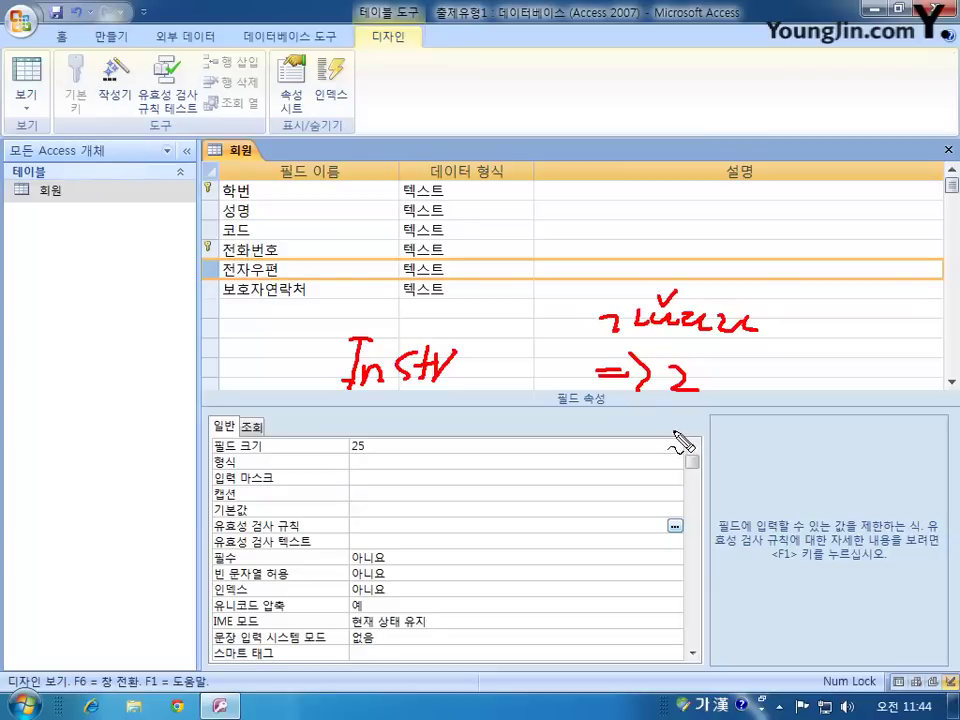
left_click_drag(350, 393, 491, 392)
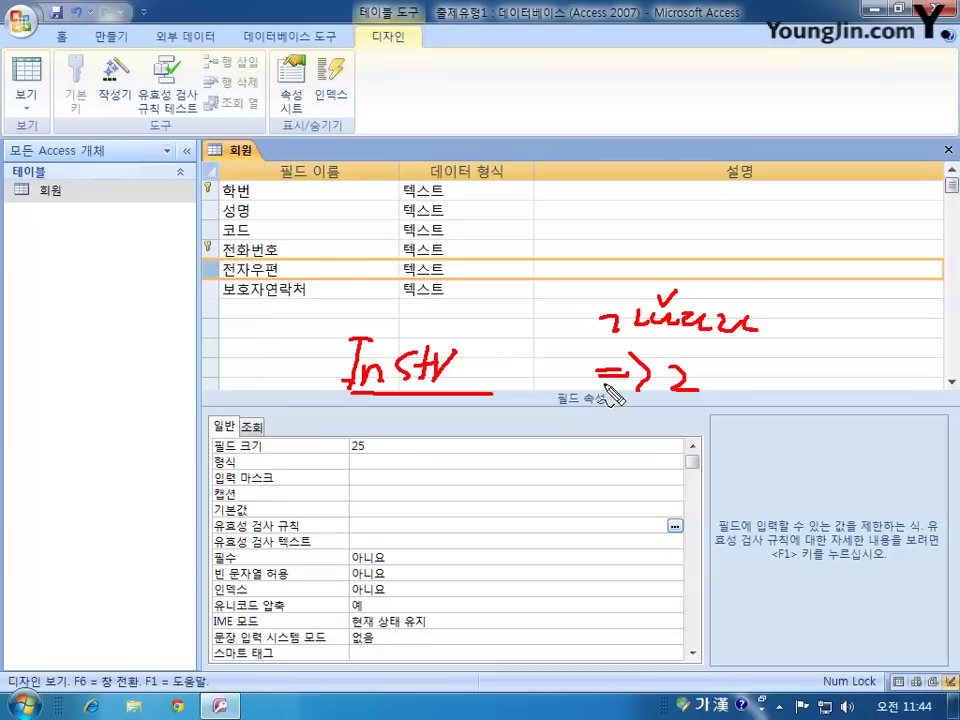
key("Escape")
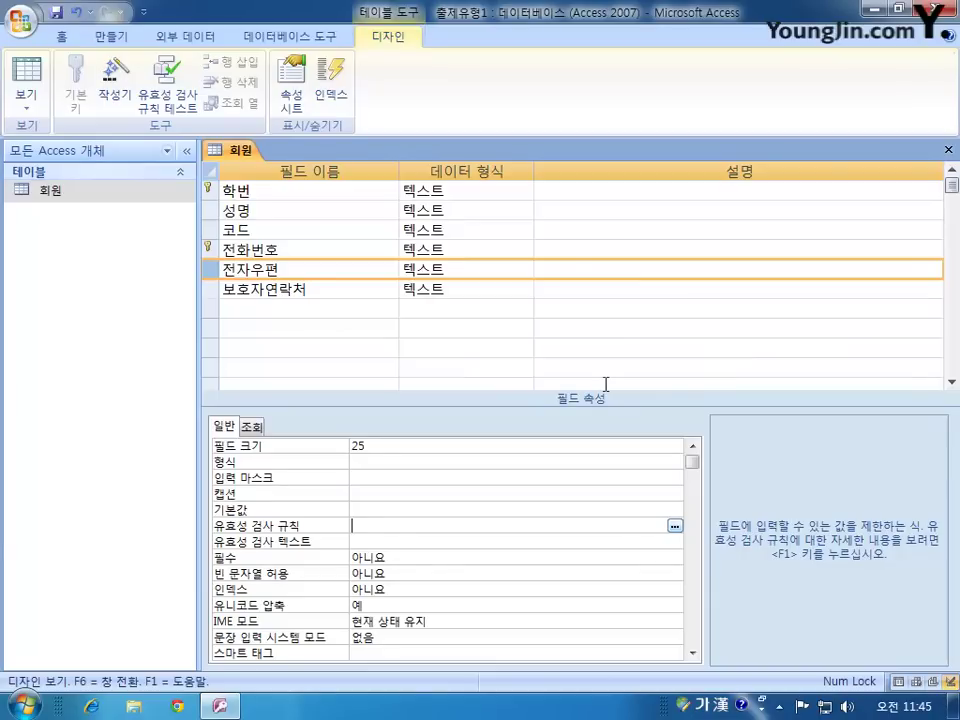
- Enter instr([전자우편]," ")=0 as the 전자우편 field's validation rule
type("ㅑ")
key("BackSpace")
key("Hangul")
type("instr(")
type("[")
type("wjs")
key("BackSpace")
key("BackSpace")
key("BackSpace")
key("Hangul")
type("전자우편")
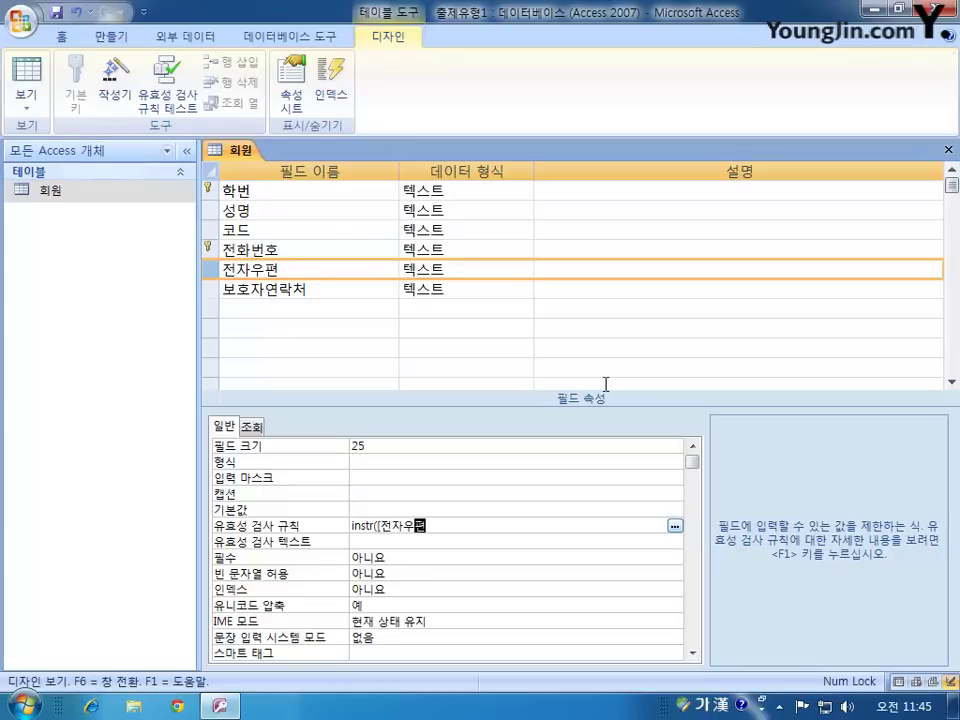
type("],")
type("\" \"")
type("0")
key("BackSpace")
type(")=0")
left_click(381, 527)
key("shift+Right")
key("shift+Right")
key("shift+Right")
key("shift+Right")
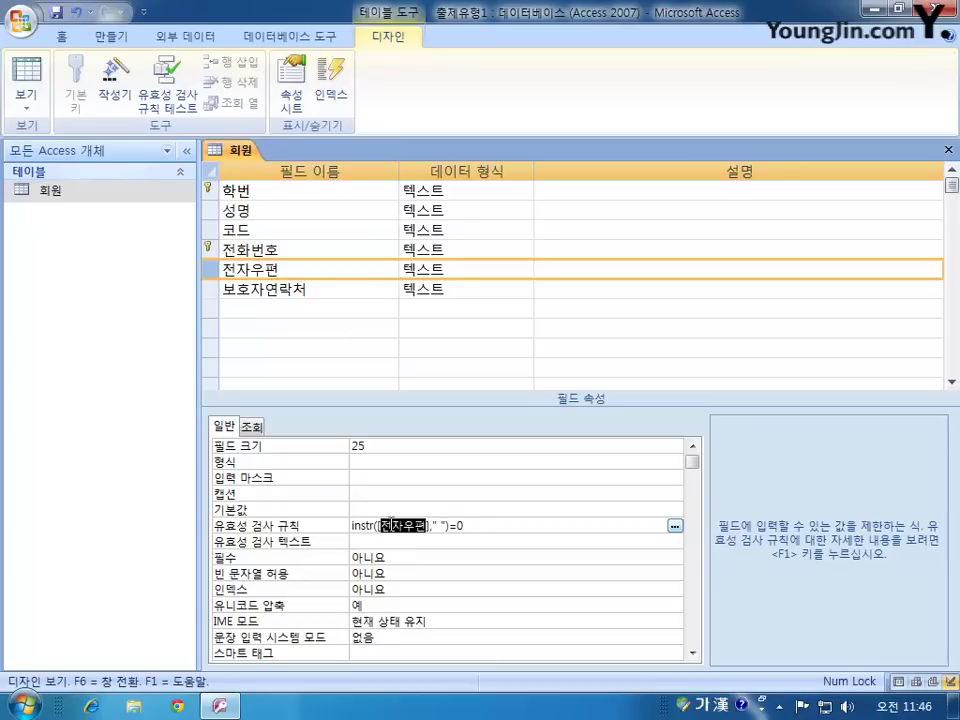
double_click(440, 525)
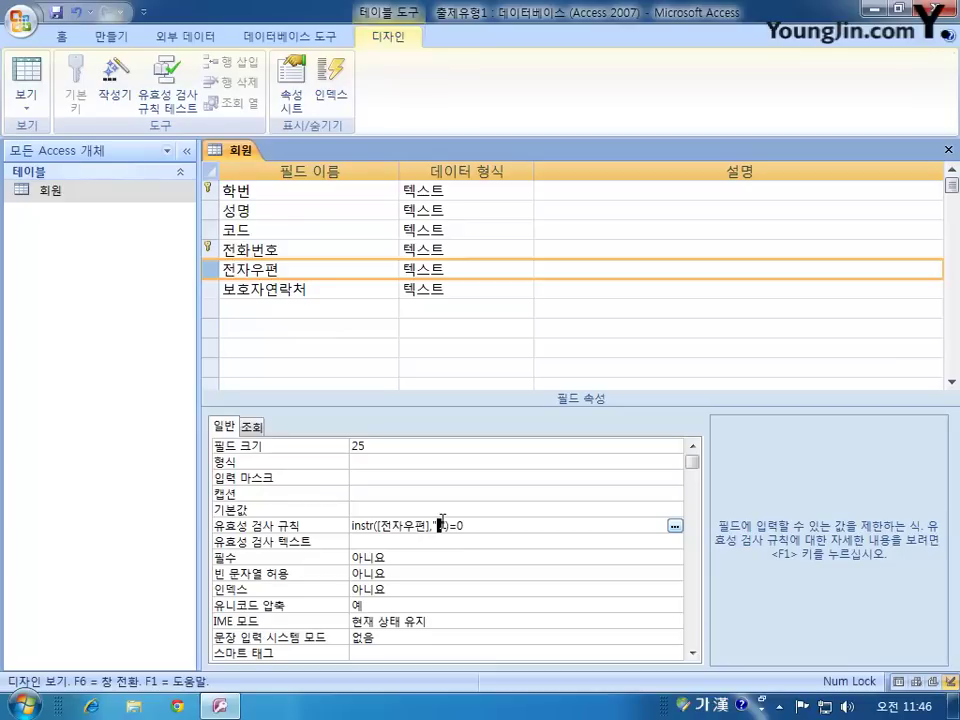
left_click_drag(381, 525, 425, 528)
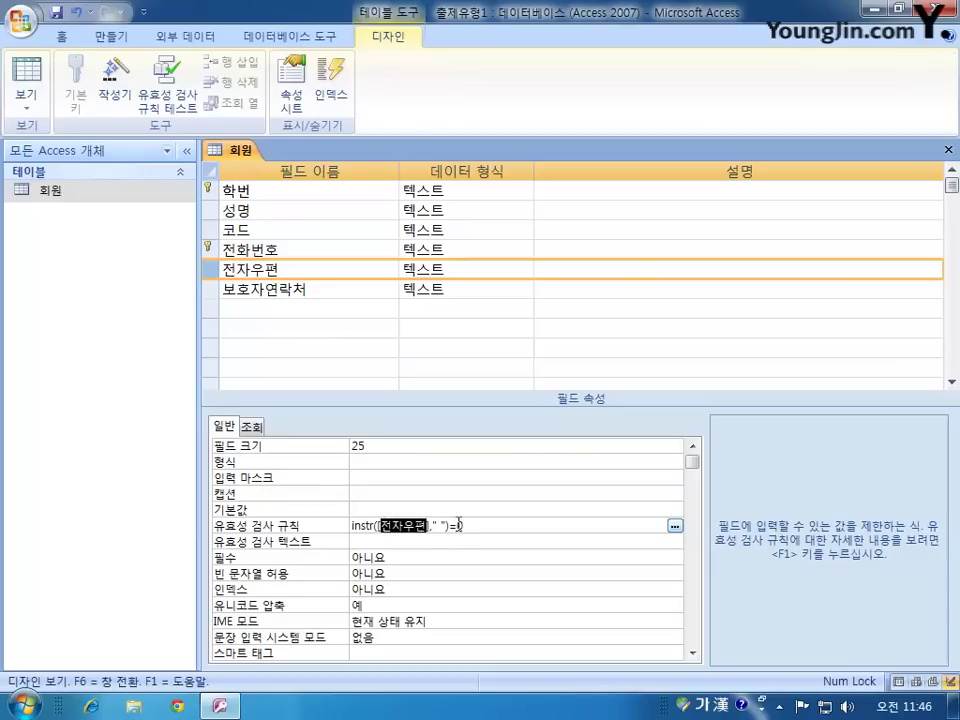
left_click_drag(457, 524, 466, 524)
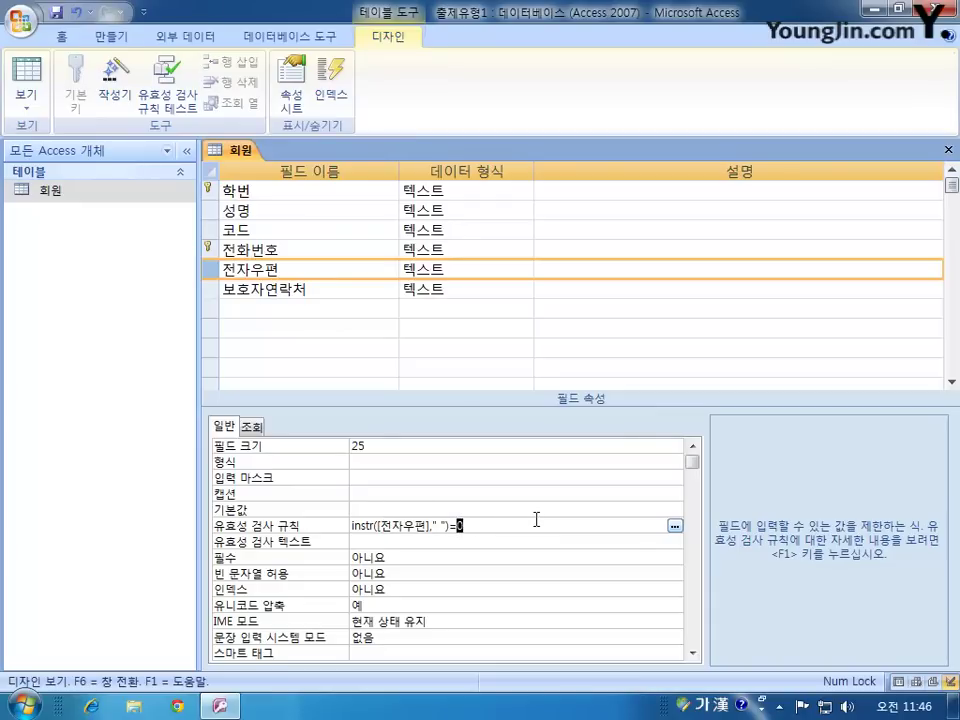
left_click(439, 525)
- Extend the 전자우편 field's validation rule (유효성 검사 규칙) with and like *@*
left_click(487, 526)
key("Hangul")
type("and")
type("like")
type("*@")
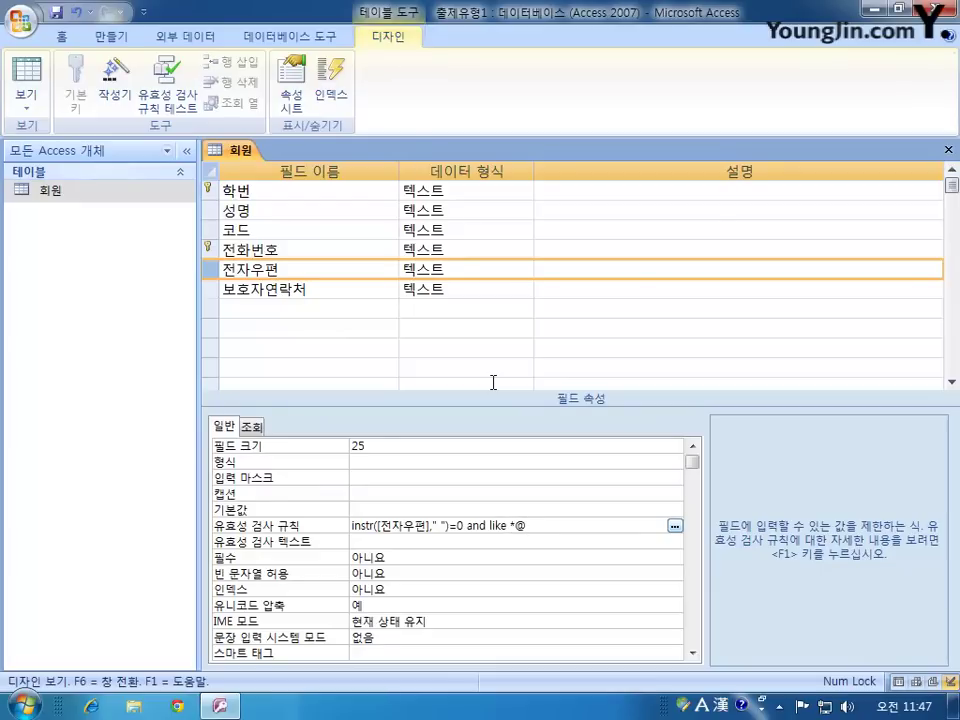
type("*")
- Set the 전자우편 field's validation text (유효성 검사 텍스트) to 올바른 형식으로 입력하세요
left_click(439, 541)
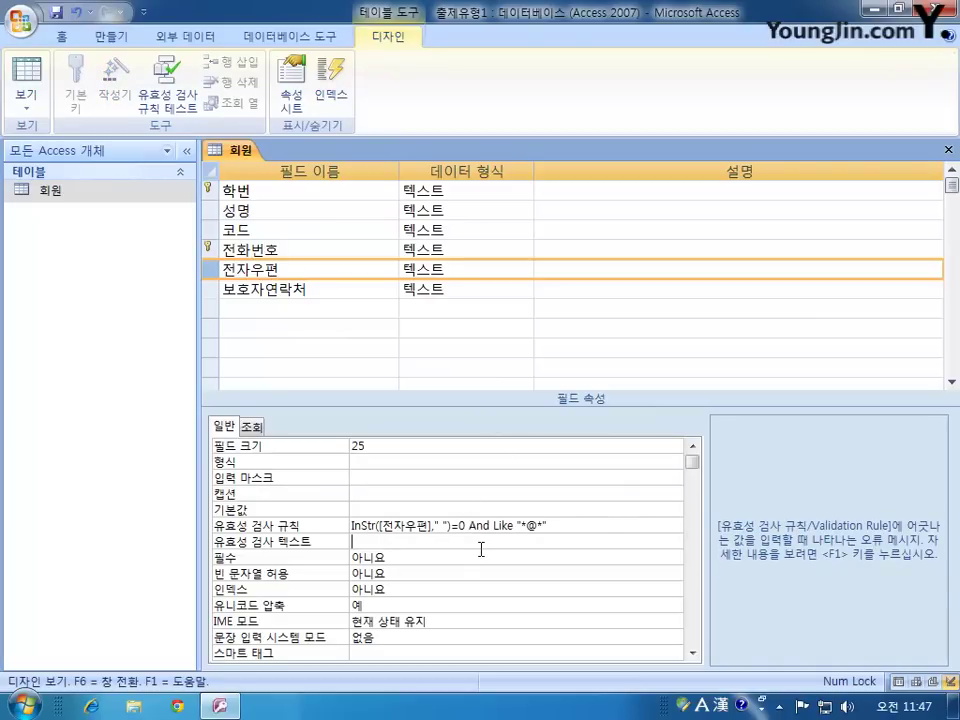
type("d")
key("BackSpace")
key("Hangul")
type("올바른 형식으로 ")
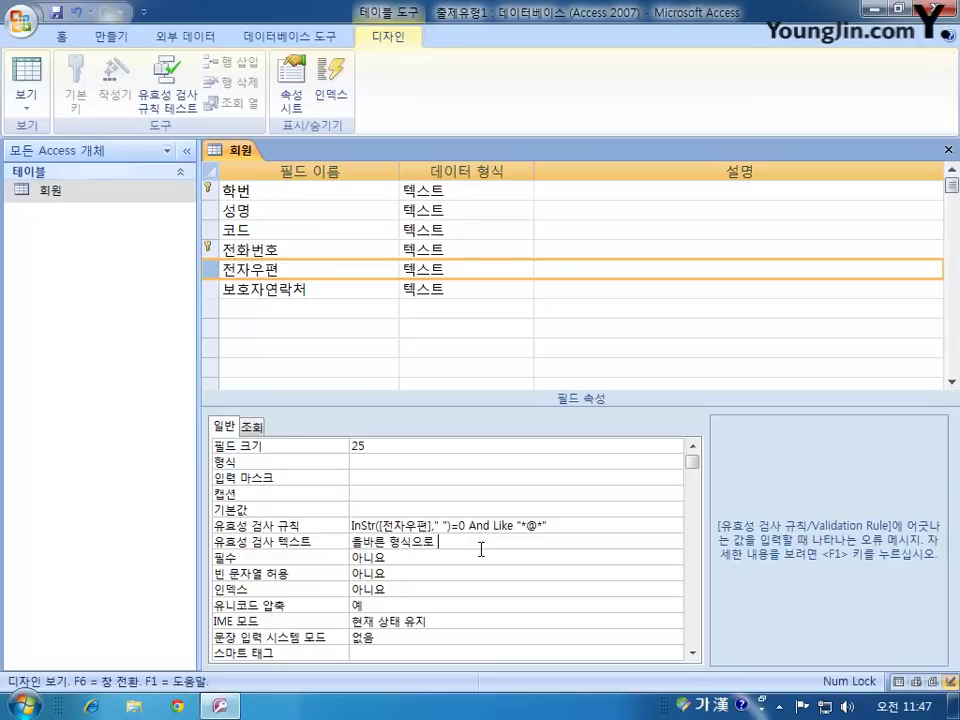
type("입력하세요.")
- Make the 코드 field required by setting its 필수 property to 예
left_click(211, 233)
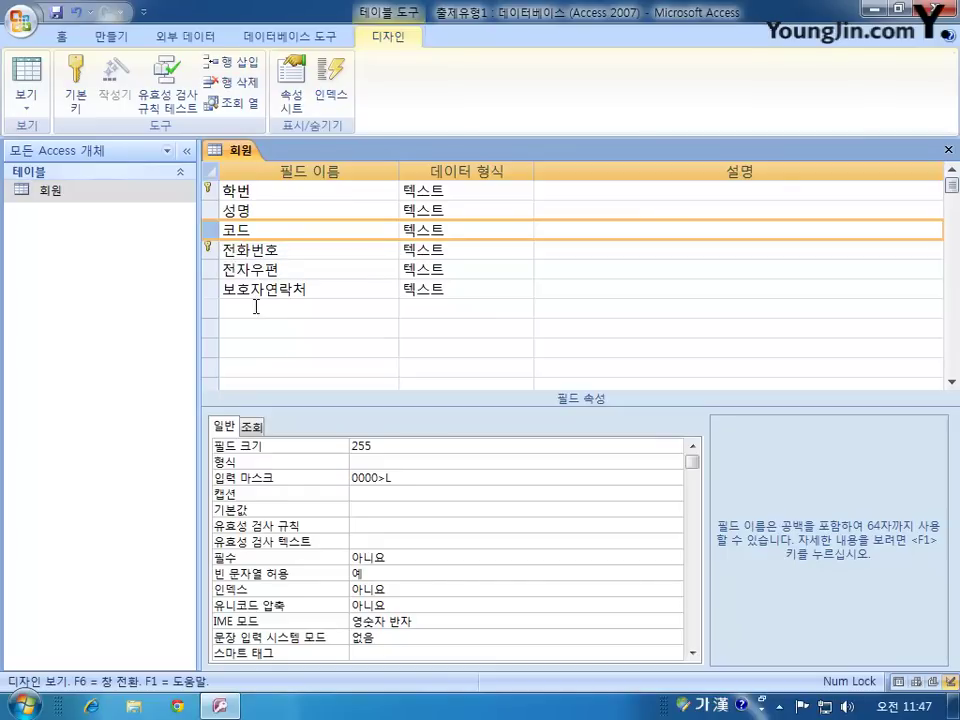
left_click(411, 558)
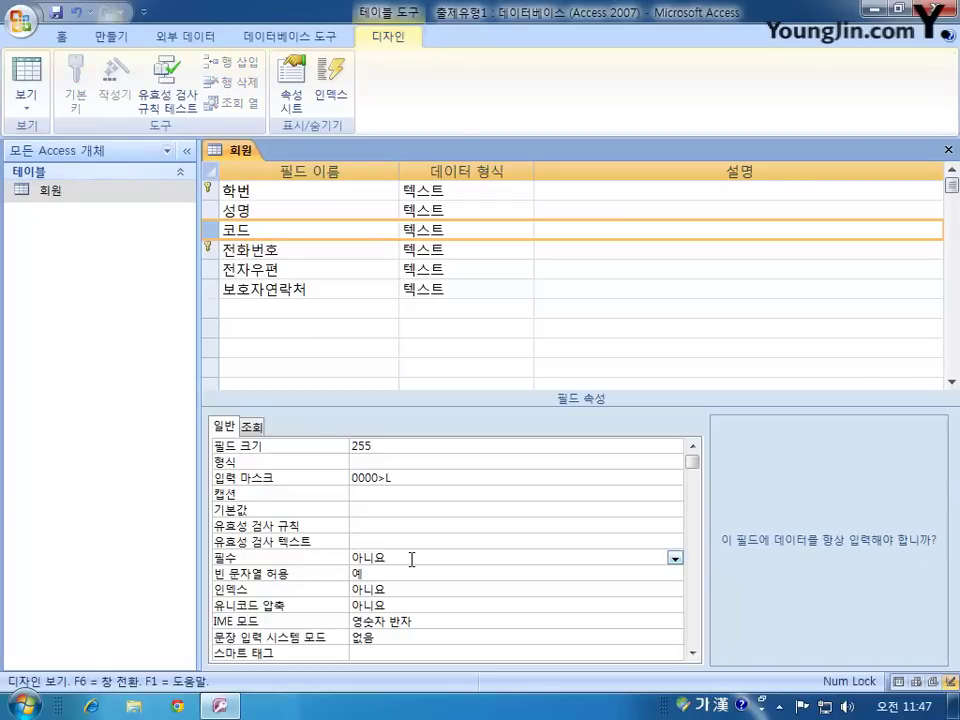
left_click(675, 558)
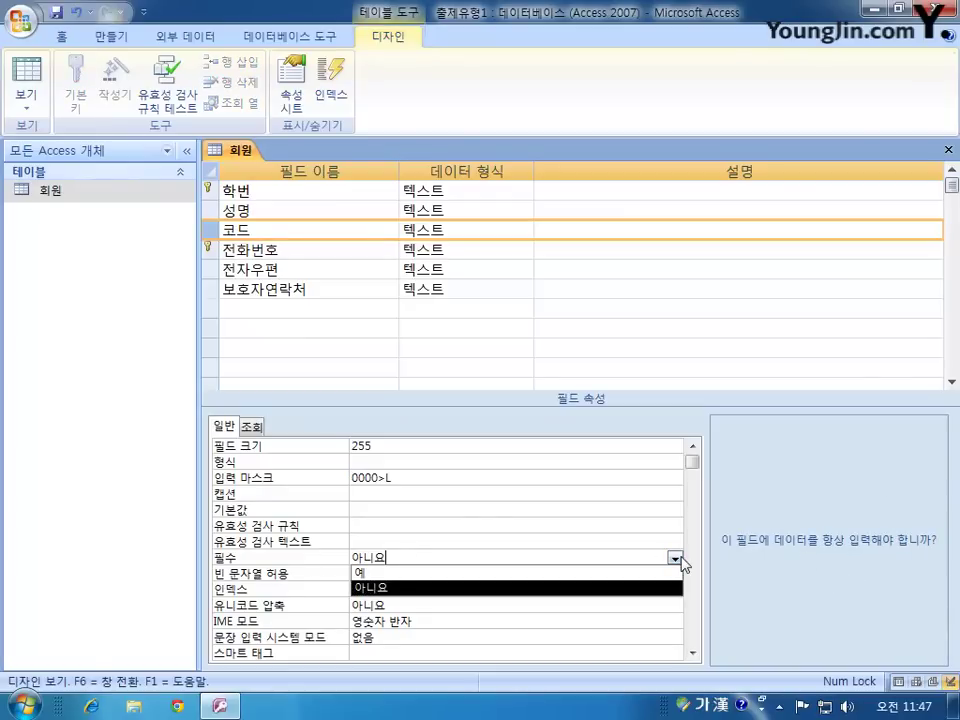
left_click(632, 574)
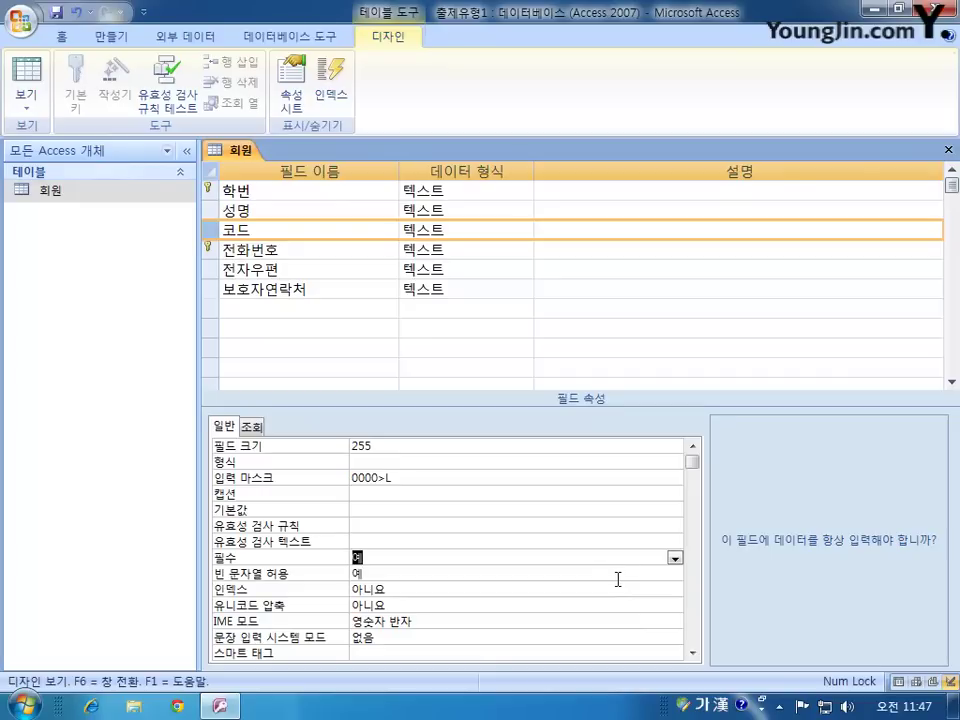
- Set the 전자우편 field's IME mode (IME 모드) to 영숫자 반자
key("Down")
key("Down")
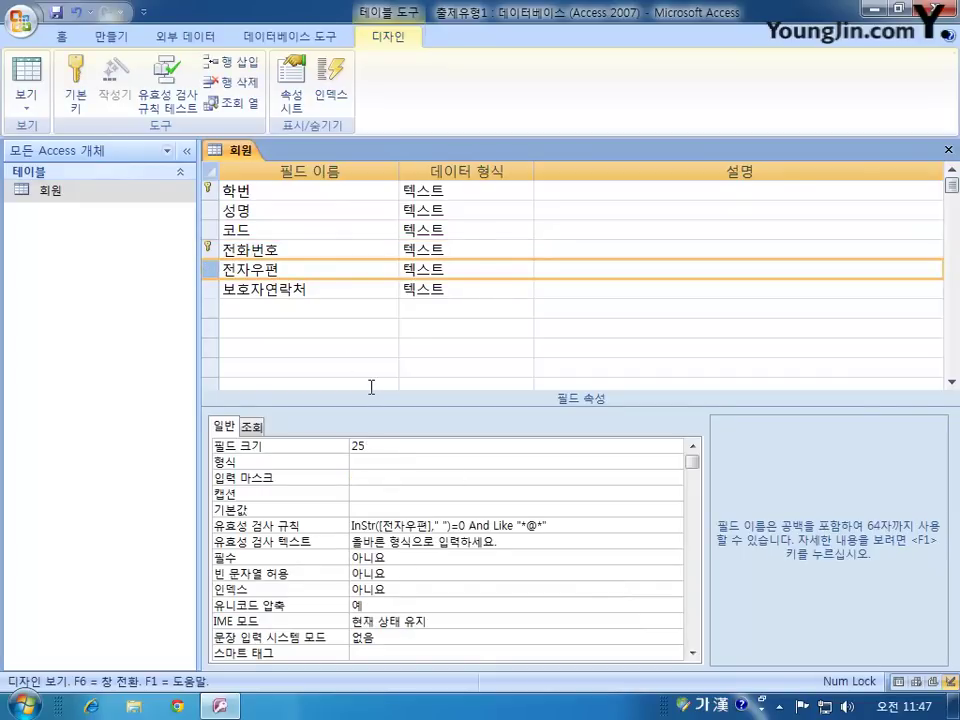
left_click(444, 625)
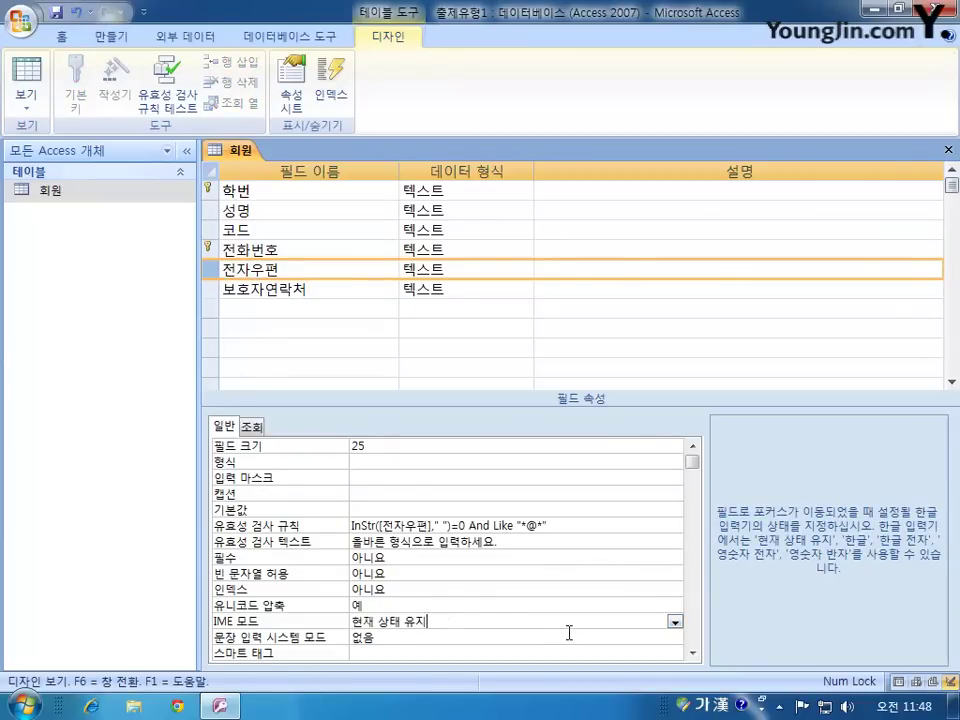
left_click(674, 623)
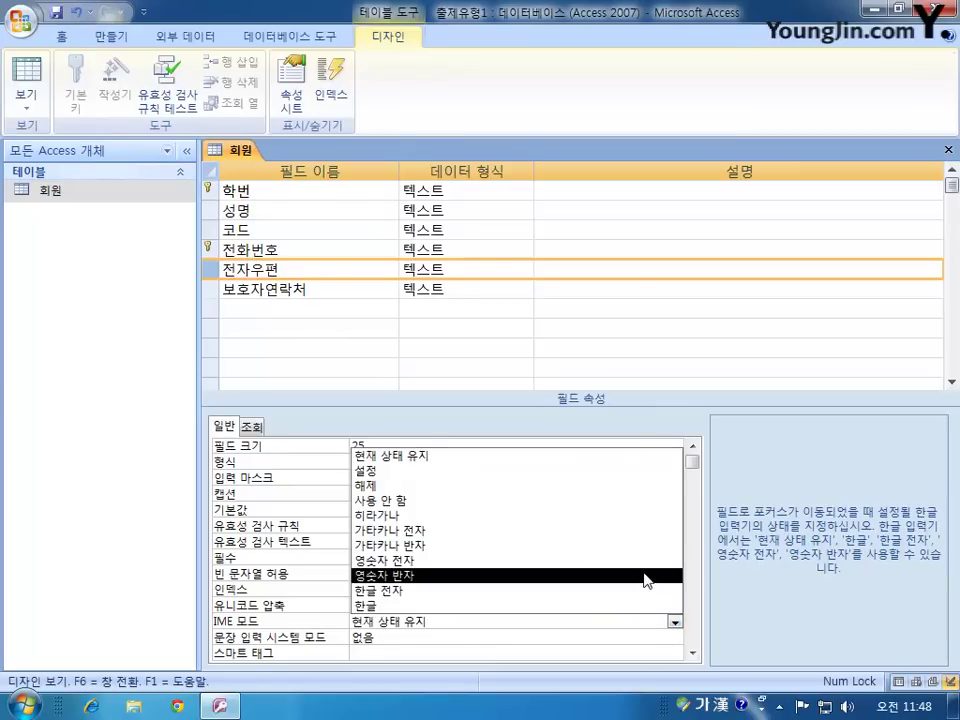
left_click(645, 577)
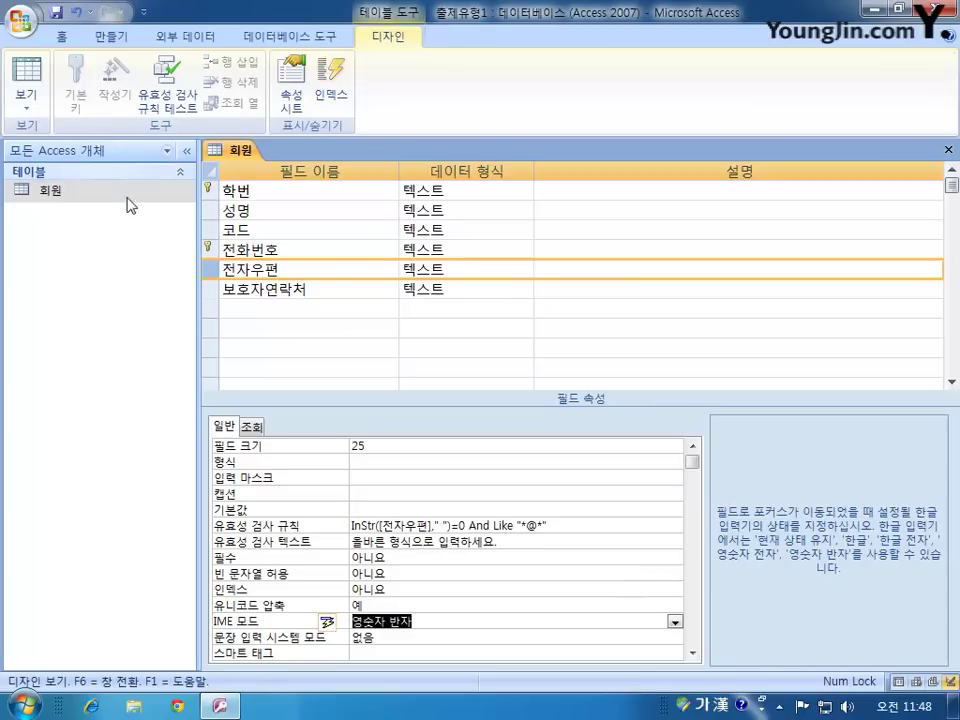
- Set the 성명 field's index (인덱스) to 예(중복 가능)
left_click(208, 209)
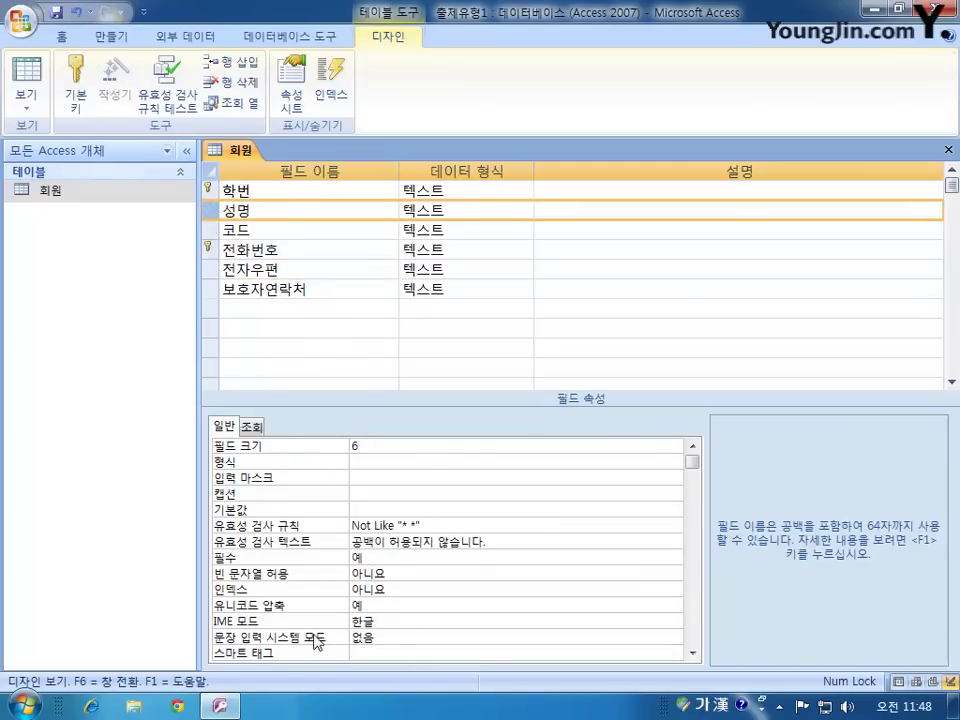
left_click(392, 587)
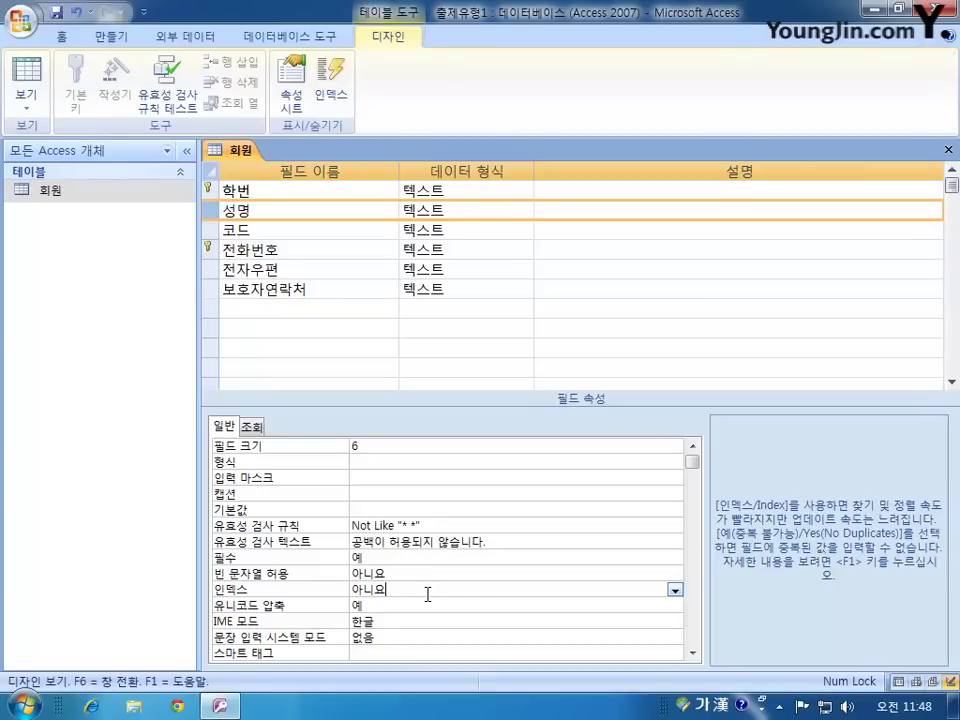
left_click(675, 591)
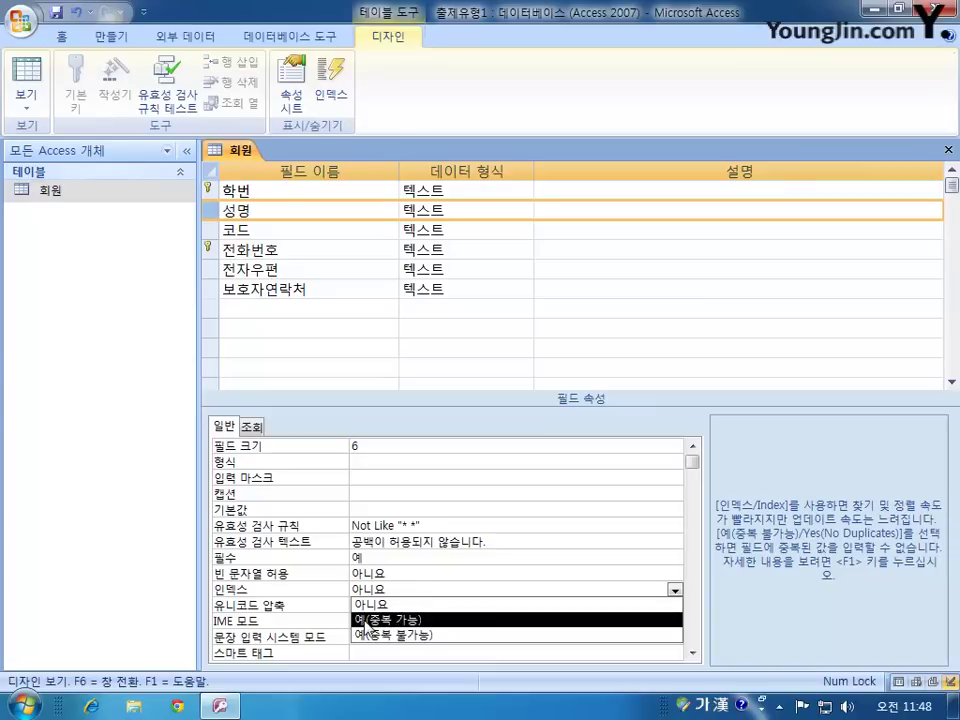
left_click(420, 619)
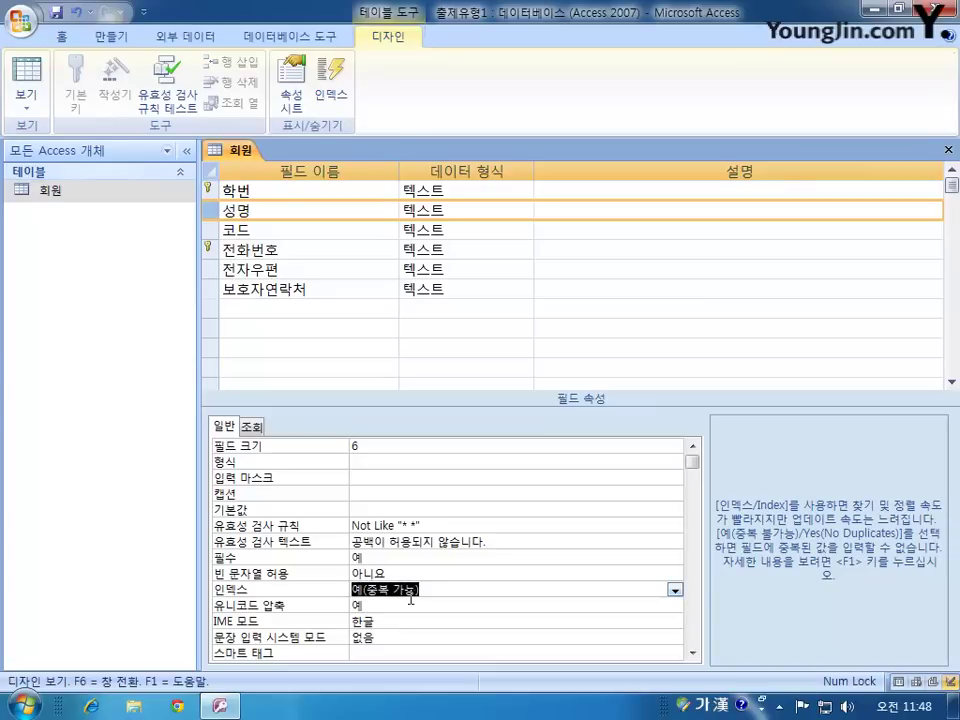
- Close the 회원 table design, saving the changes and testing the existing data against the new rules
left_click(948, 150)
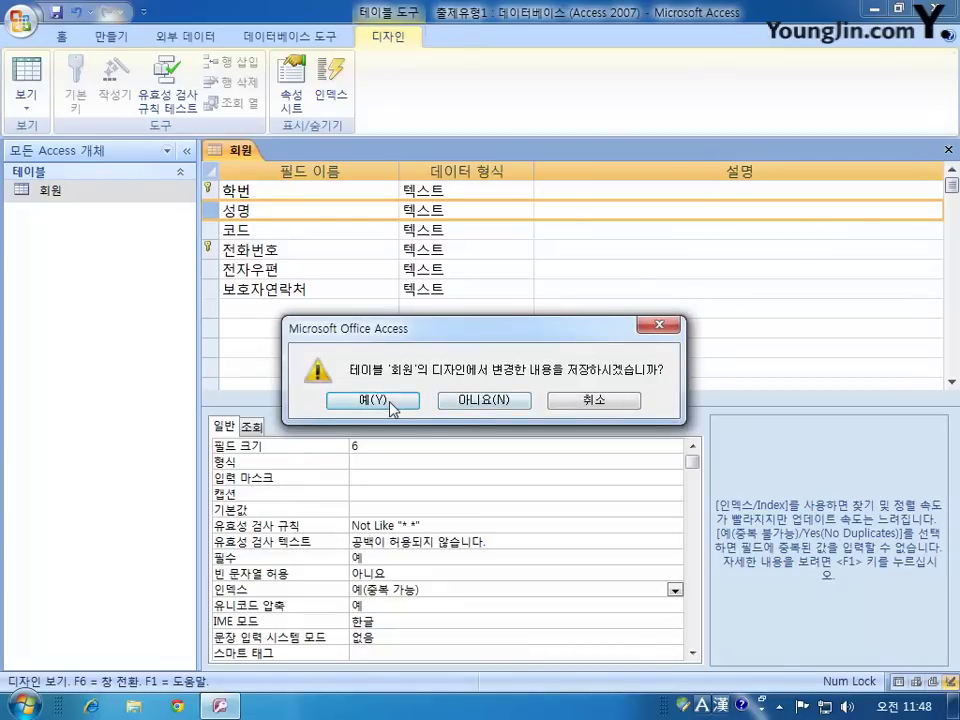
left_click(388, 403)
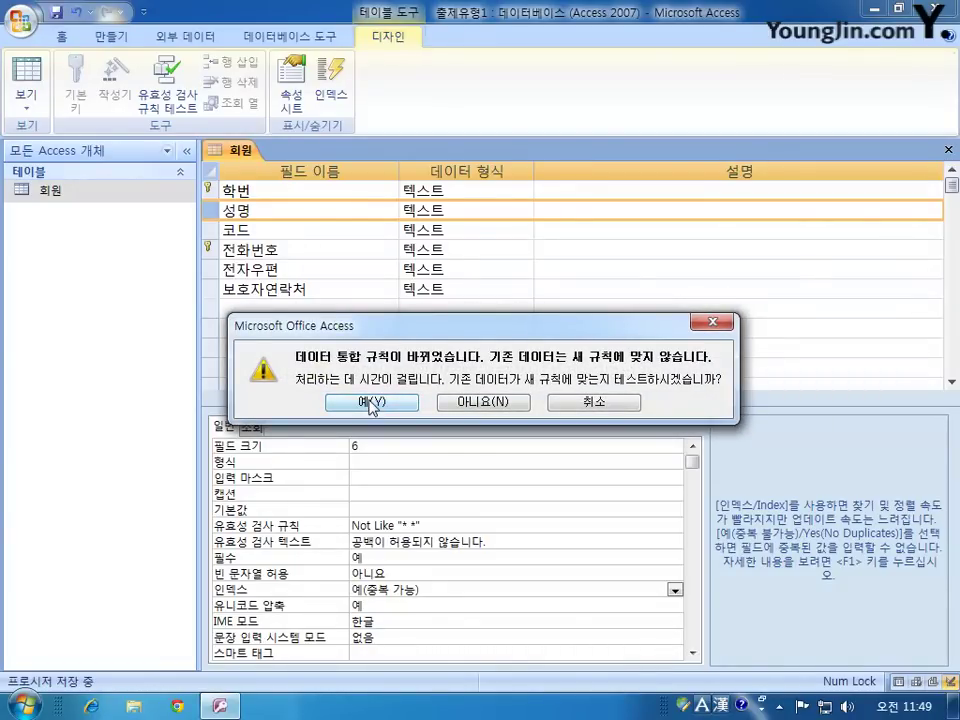
left_click(386, 403)
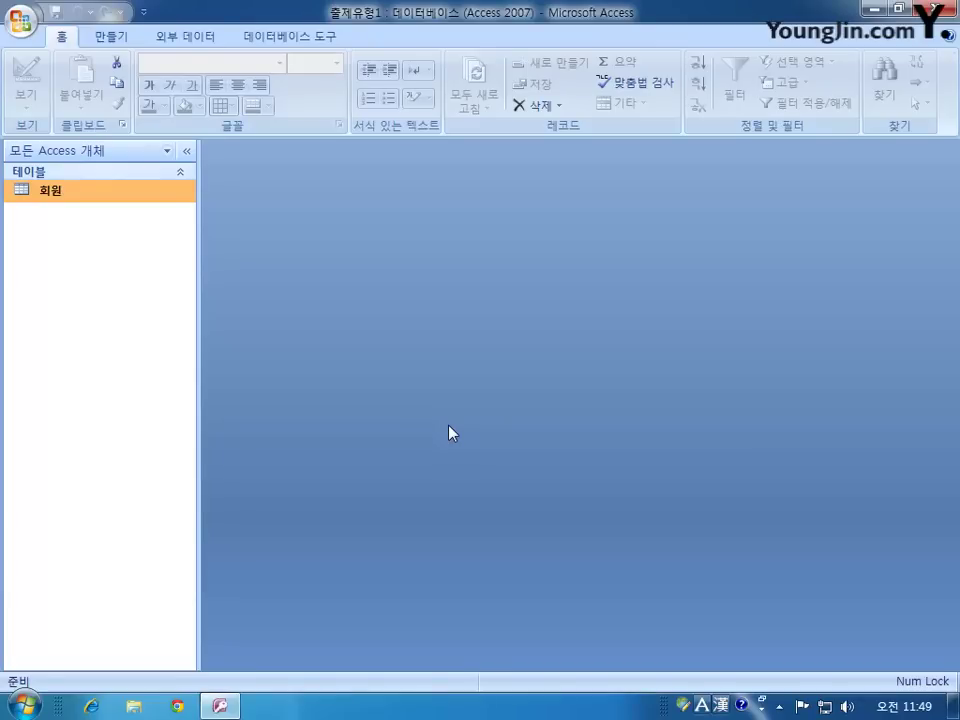
- Open the 회원 table's datasheet, check the 학번 and 코드 fields of the new record, and close the table
double_click(47, 192)
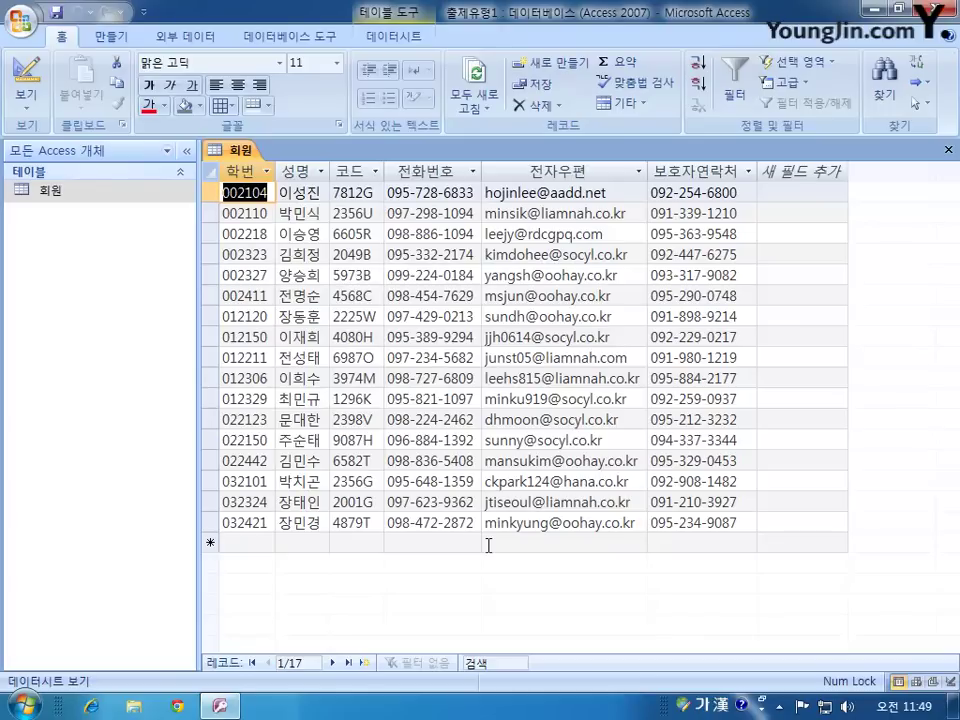
left_click(245, 543)
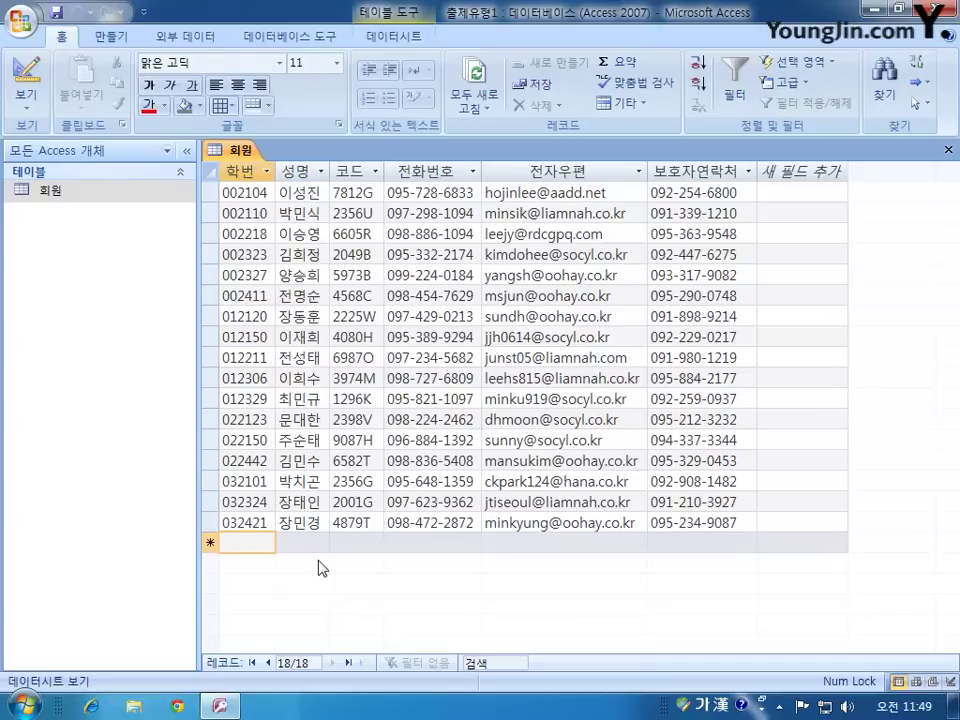
left_click(340, 543)
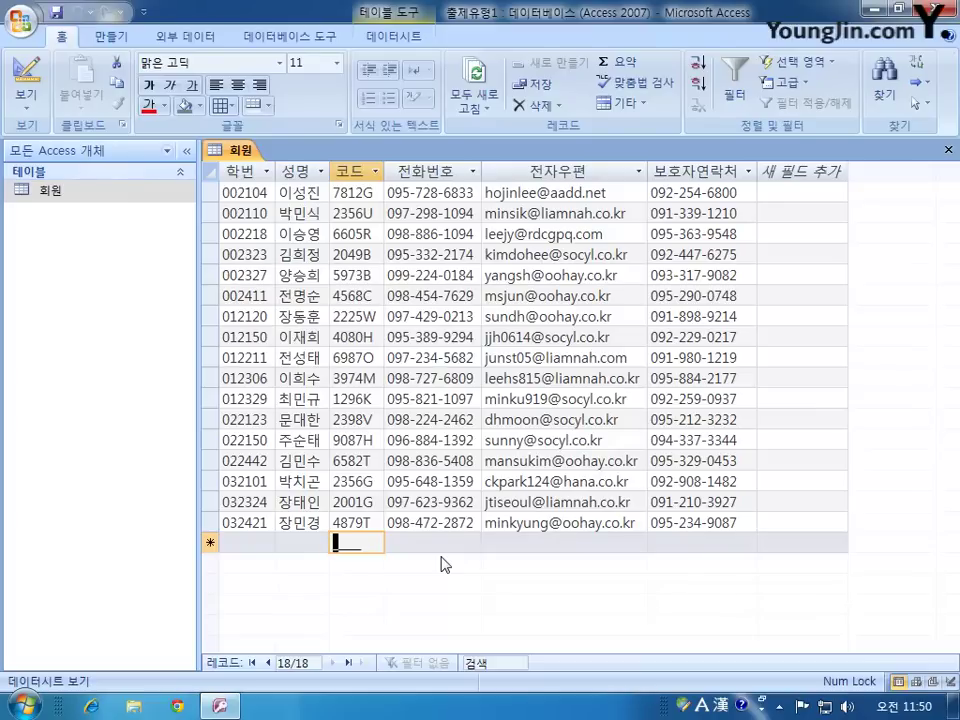
left_click(948, 149)
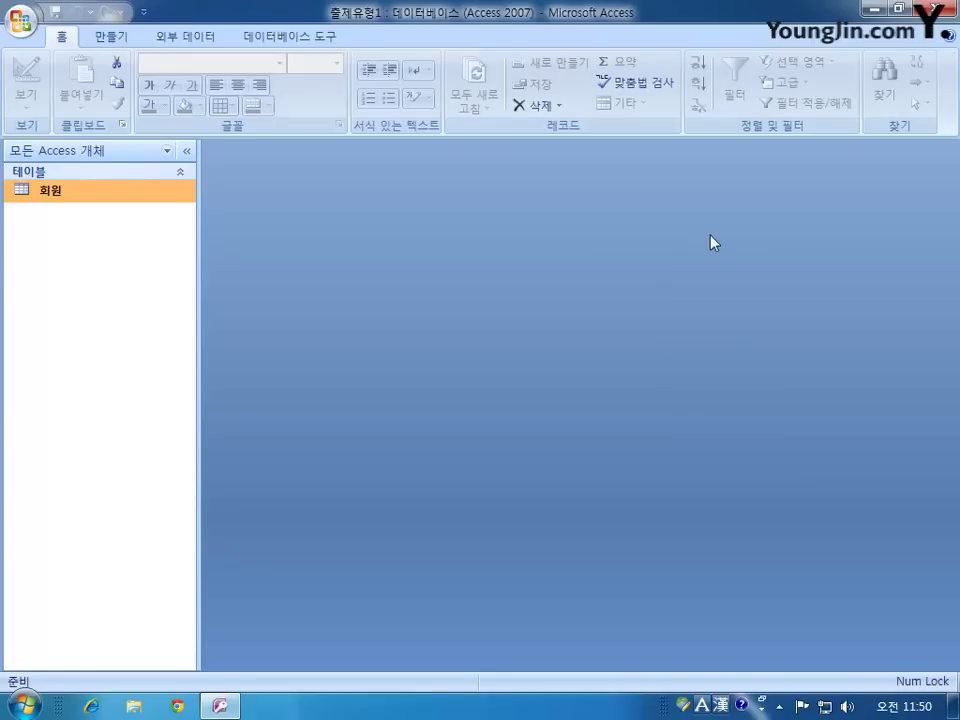
- Open the 출제유형2 database from the Section01 folder and enable its blocked content for this session
left_click(20, 22)
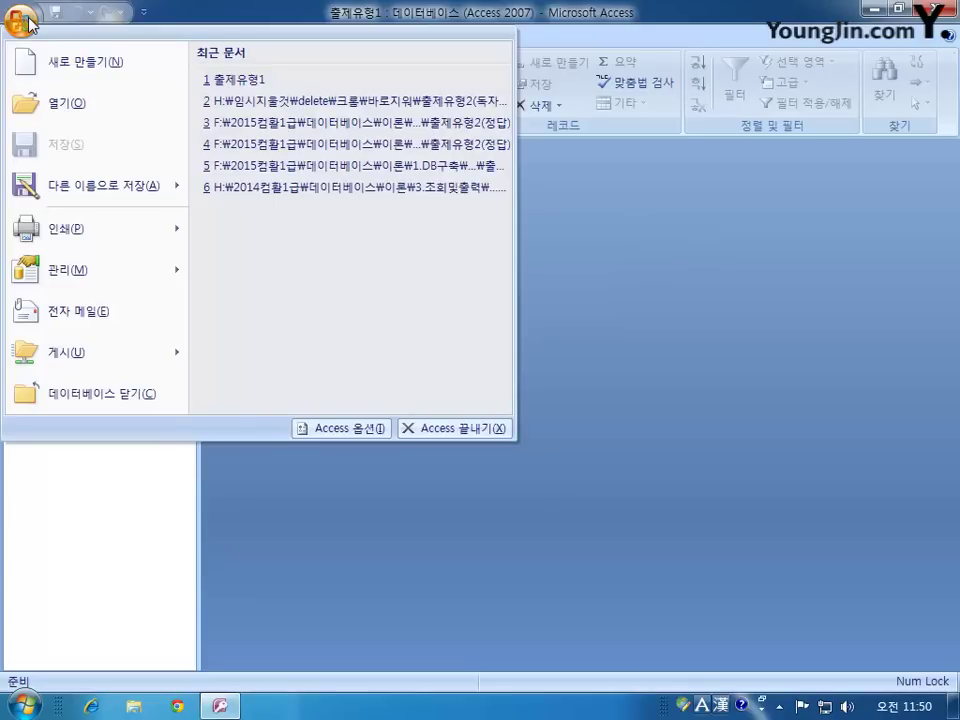
left_click(70, 103)
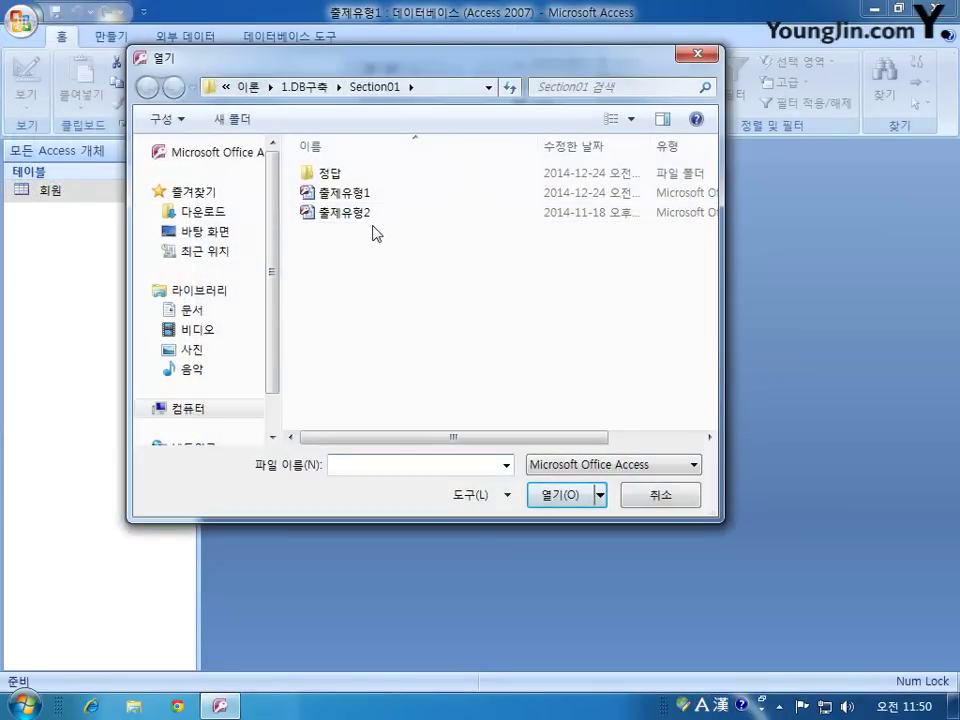
double_click(344, 213)
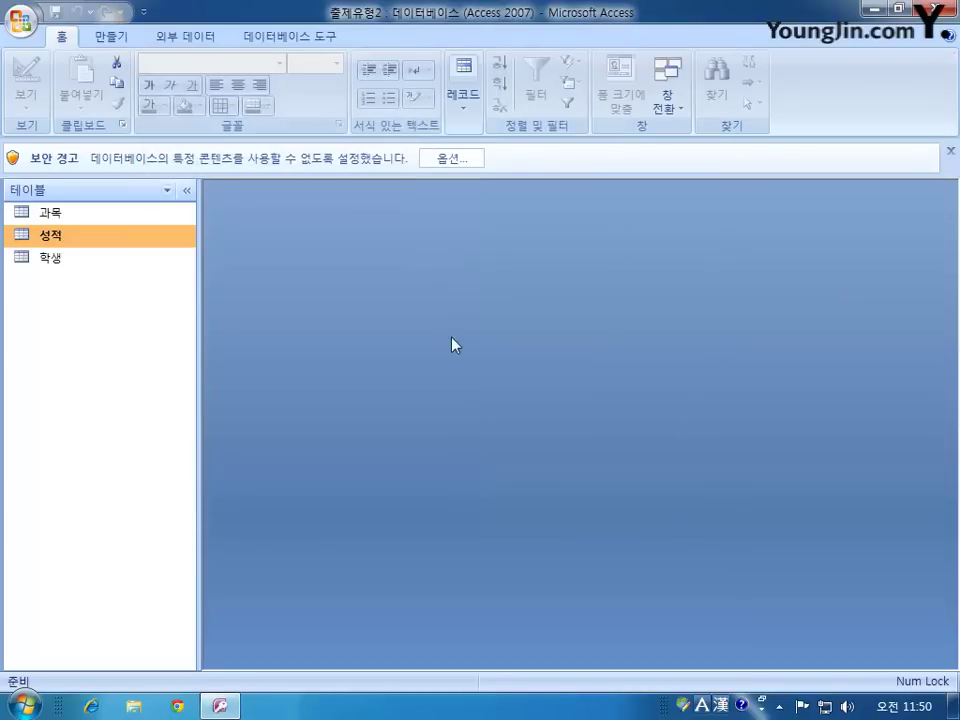
left_click(451, 158)
left_click(302, 394)
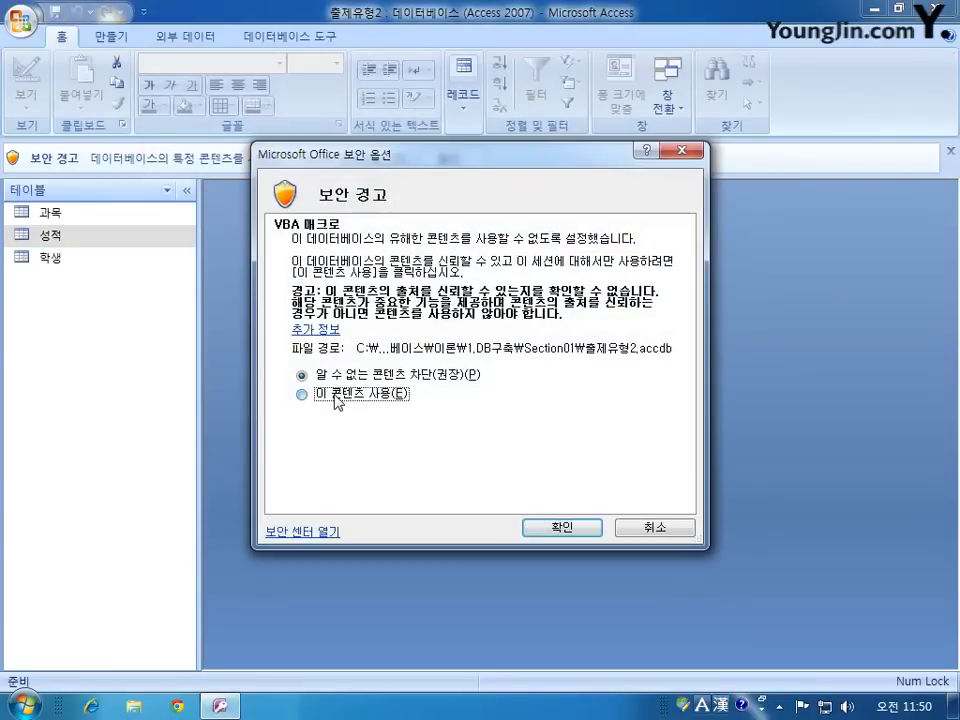
left_click(537, 528)
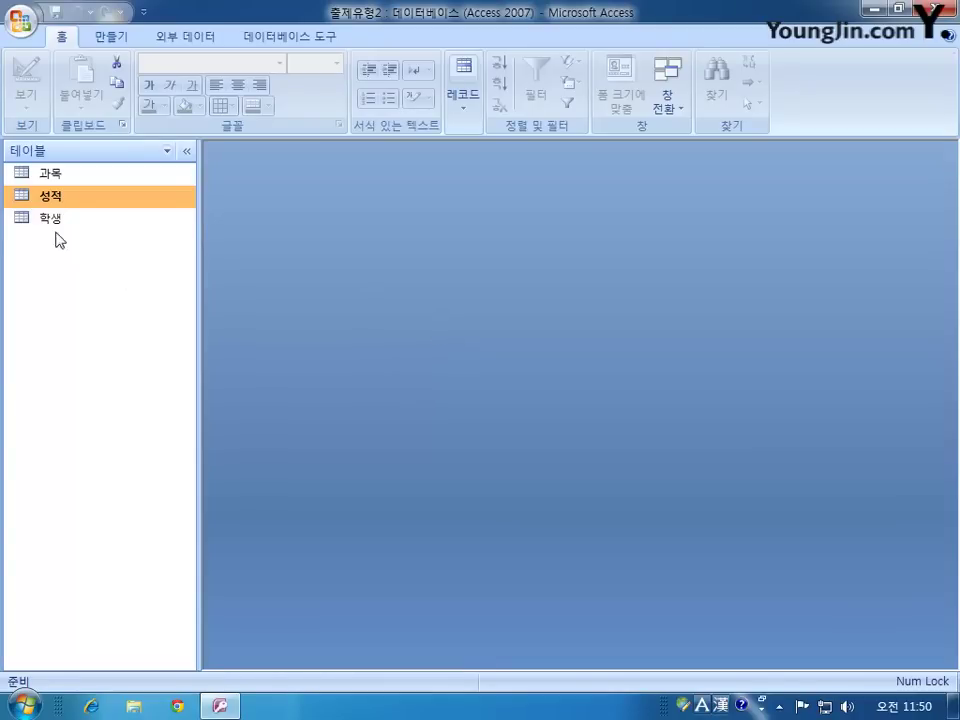
- Open the 성적 table in design view and arrange it as a floating window in the workspace
right_click(51, 198)
left_click(150, 231)
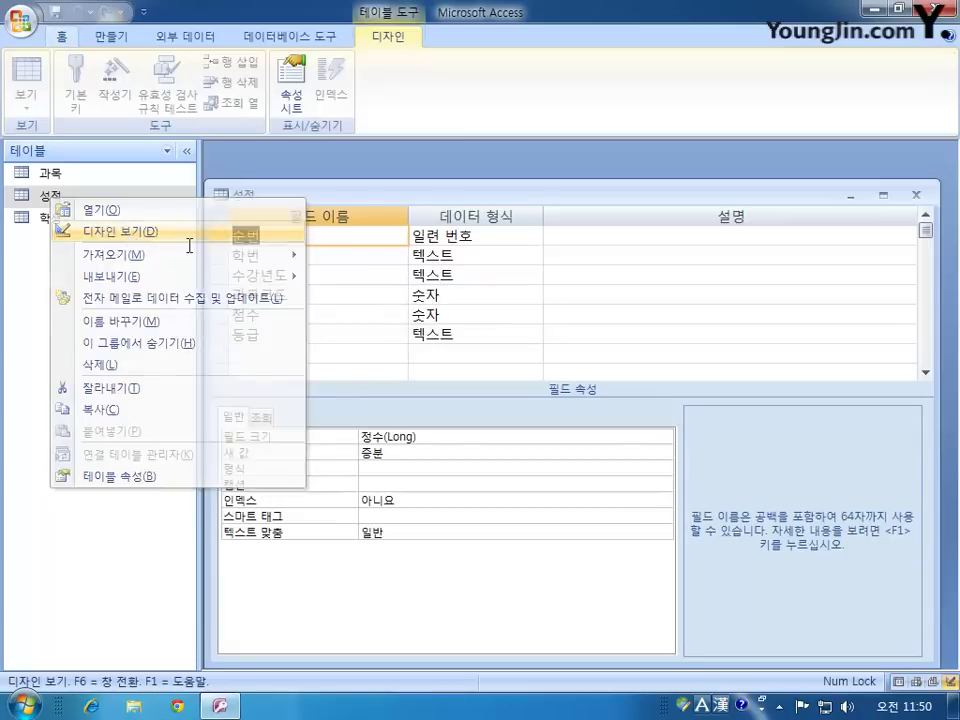
double_click(439, 197)
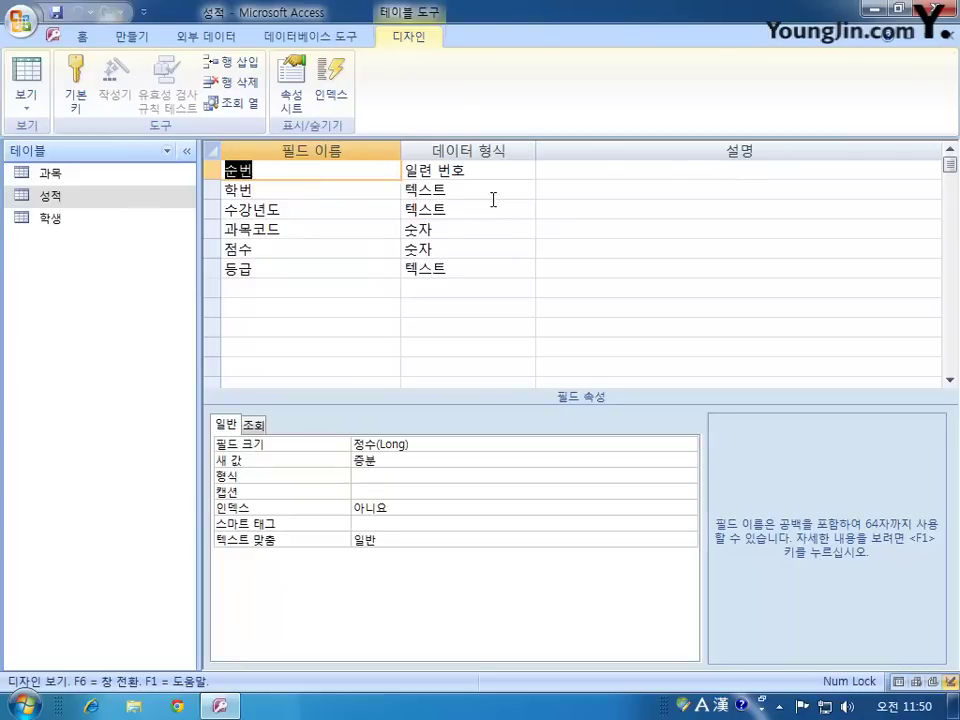
left_click(927, 37)
left_click_drag(588, 207, 574, 180)
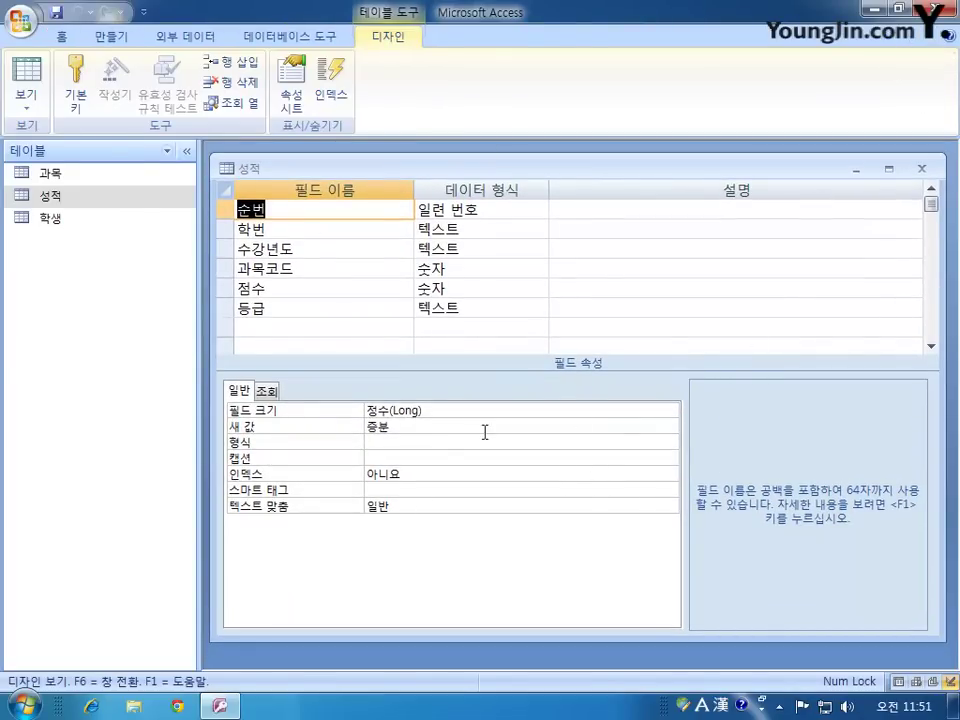
- Review the document window options for the current database, try the tabbed documents choice, and close the options without applying it
left_click(24, 28)
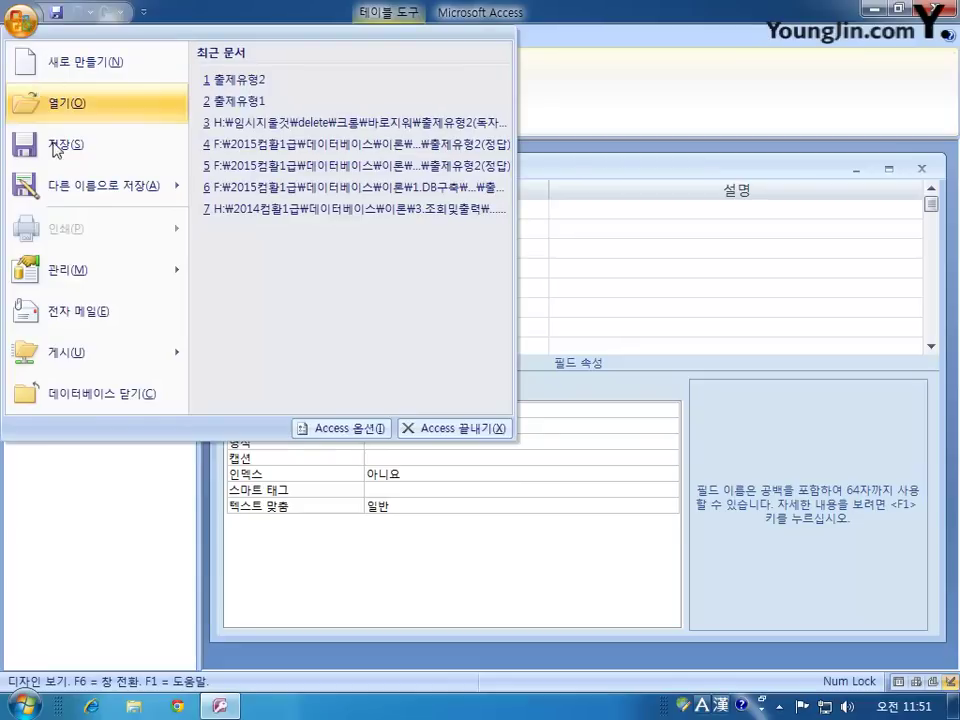
left_click(343, 428)
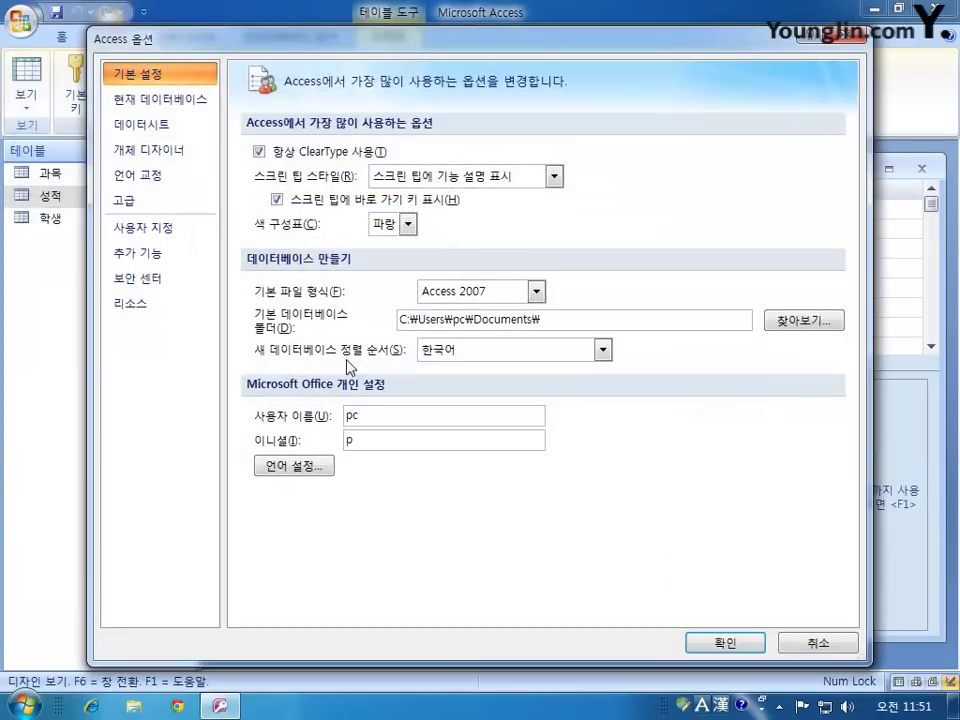
left_click(193, 100)
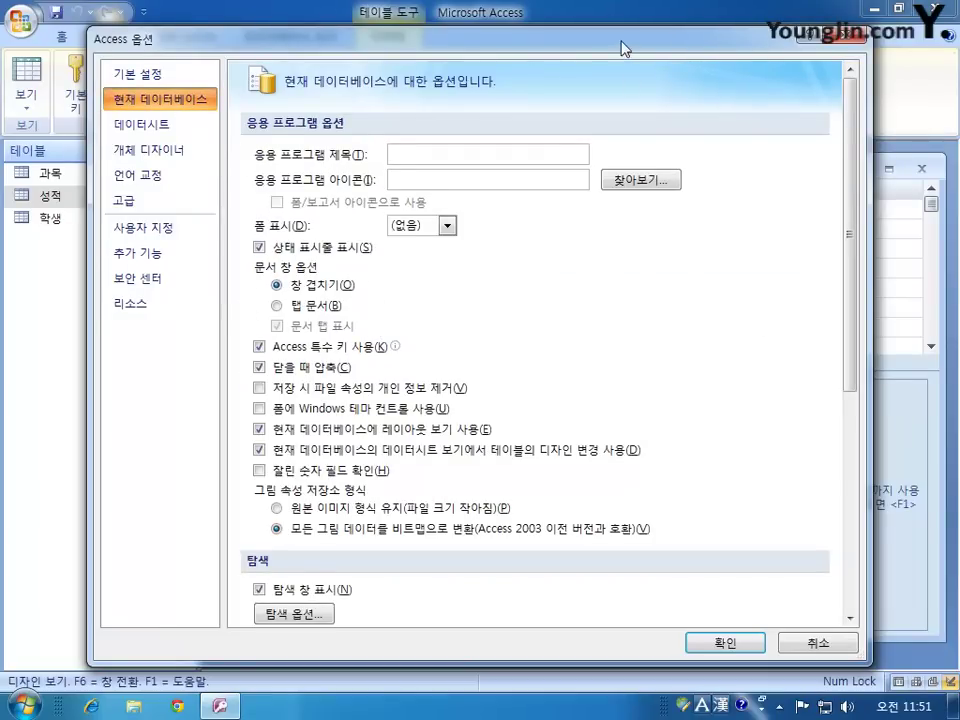
left_click_drag(621, 42, 595, 373)
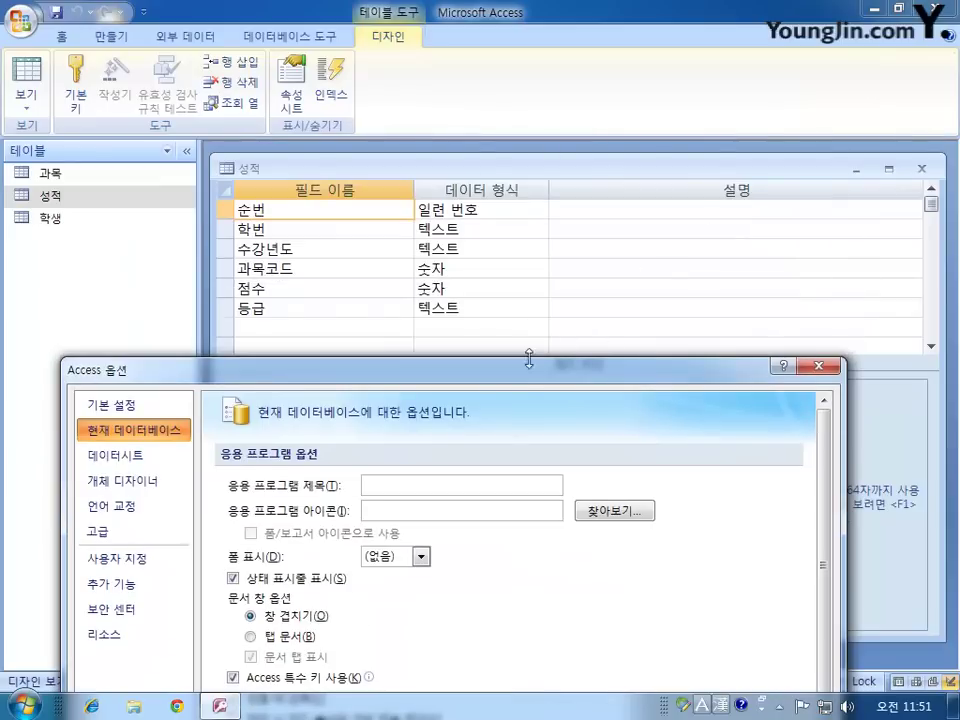
left_click_drag(514, 381, 583, 108)
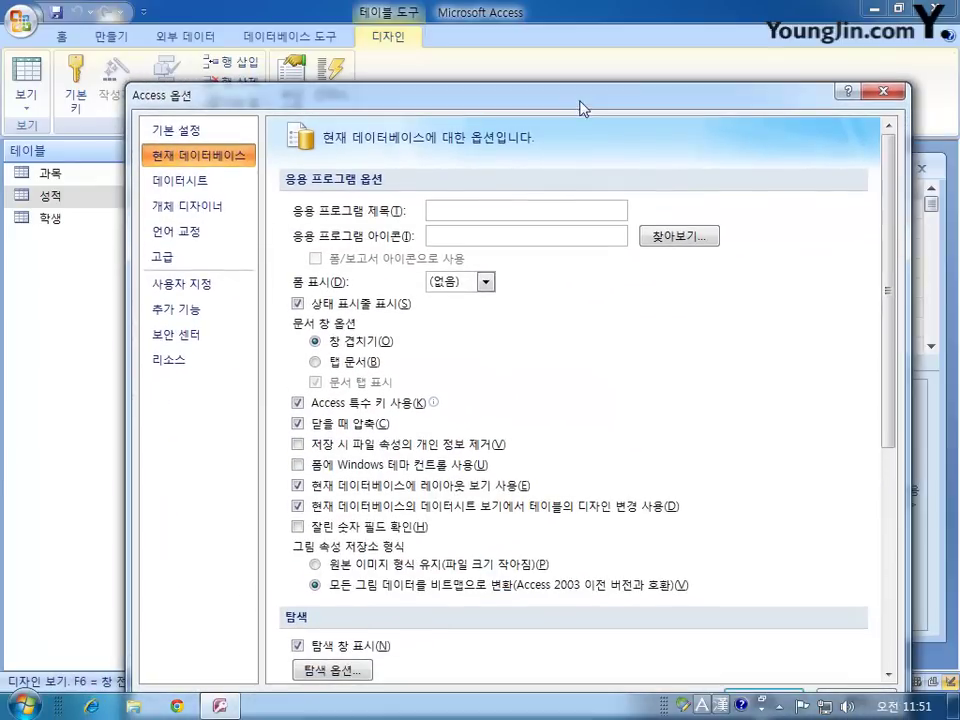
left_click(314, 364)
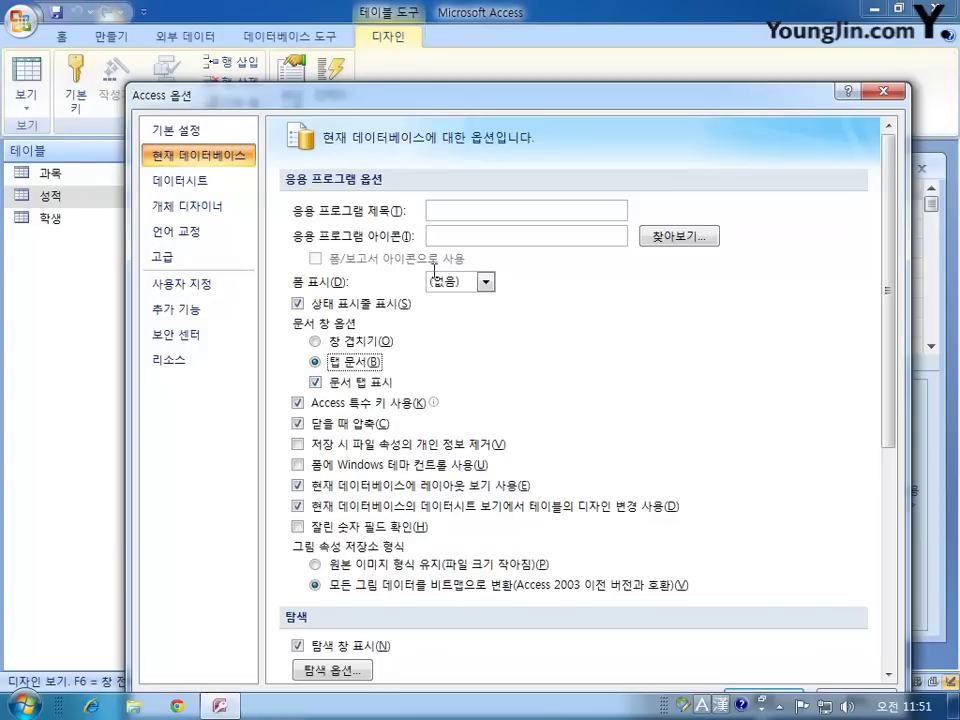
left_click_drag(508, 98, 502, 52)
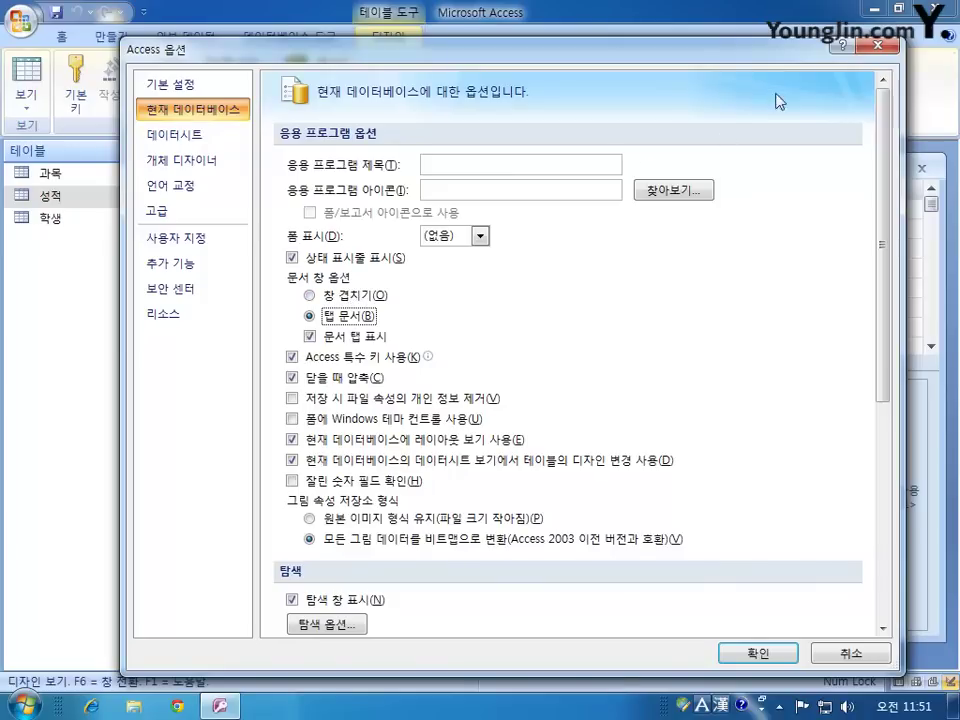
left_click(880, 49)
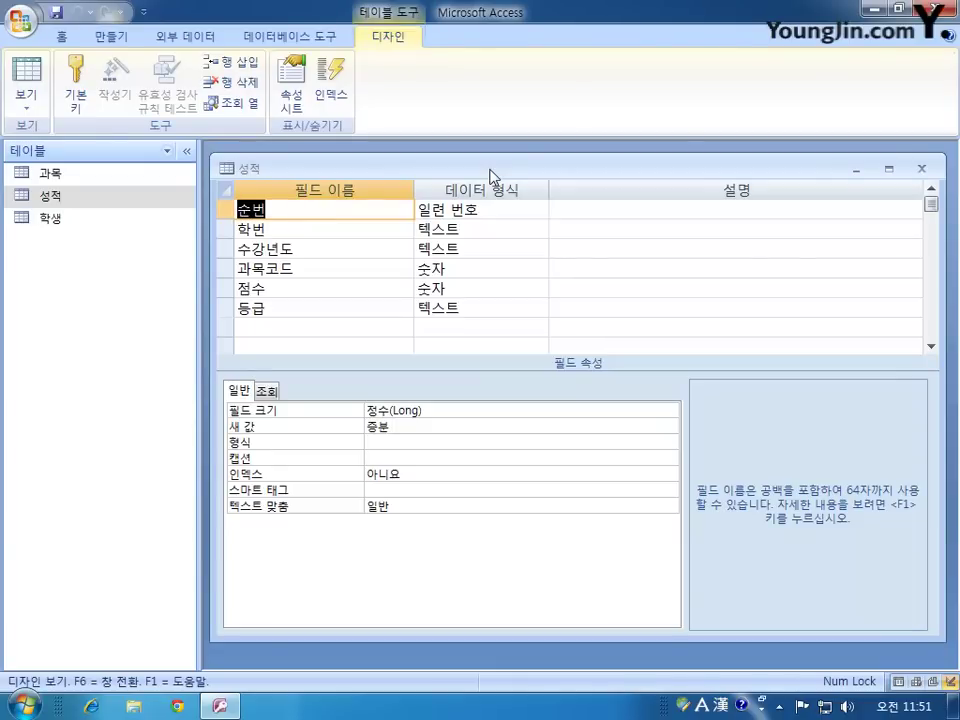
double_click(490, 175)
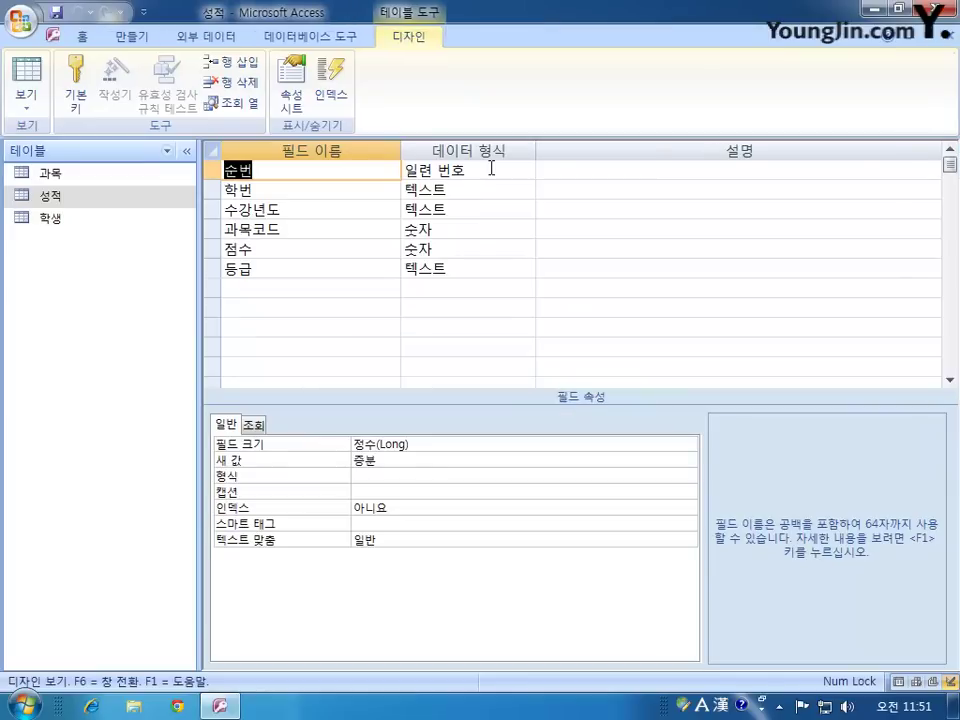
left_click(928, 37)
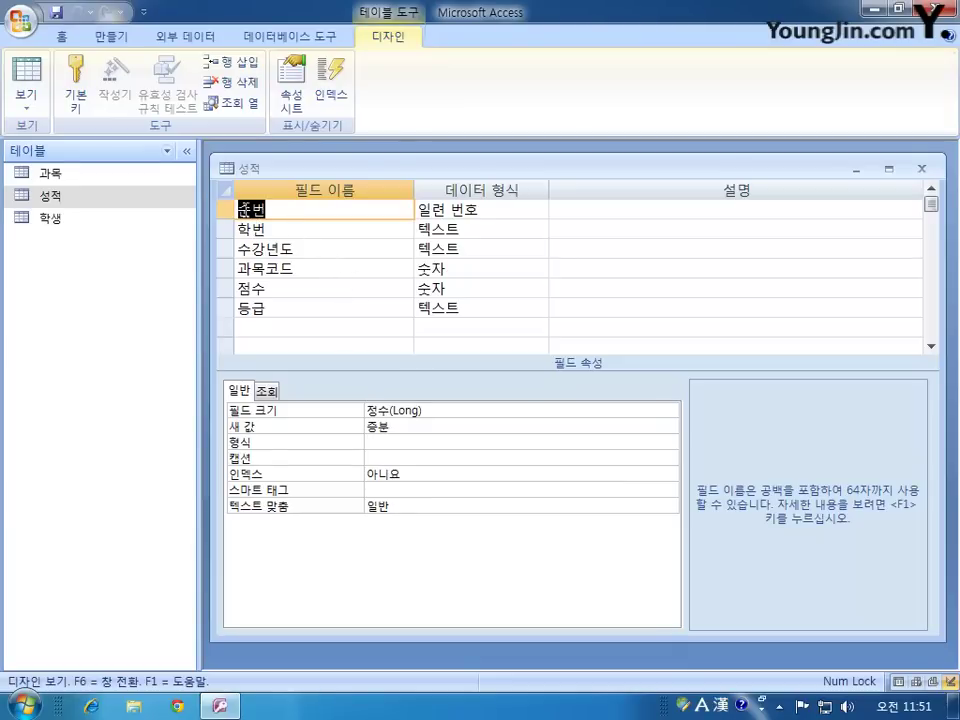
- Set the 학번 and 과목코드 fields together as the primary key of the 성적 table
left_click(225, 228)
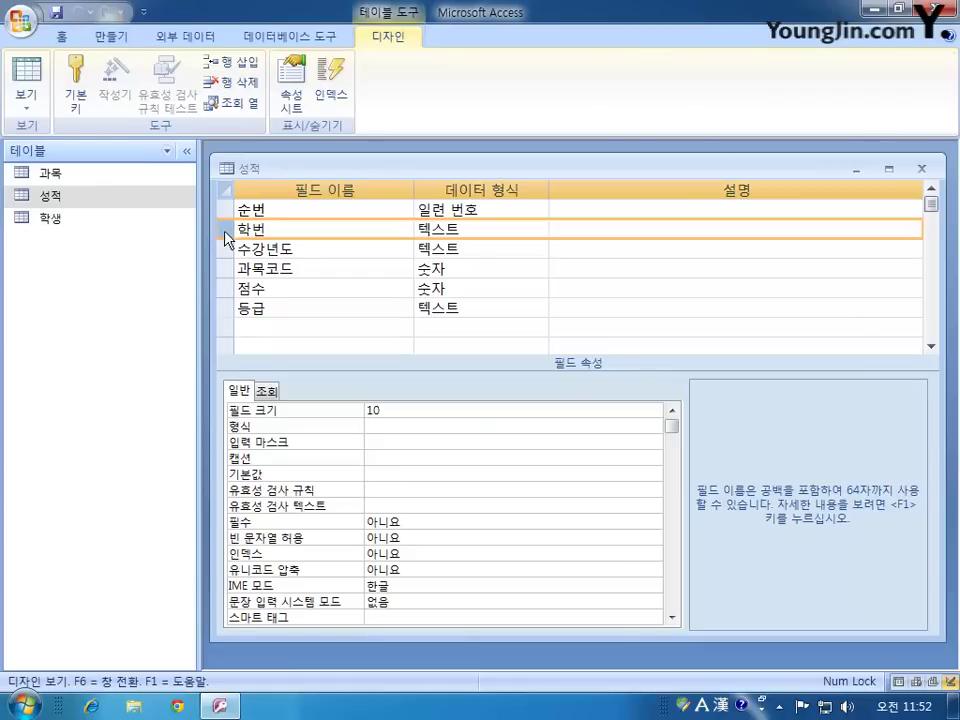
left_click(225, 269)
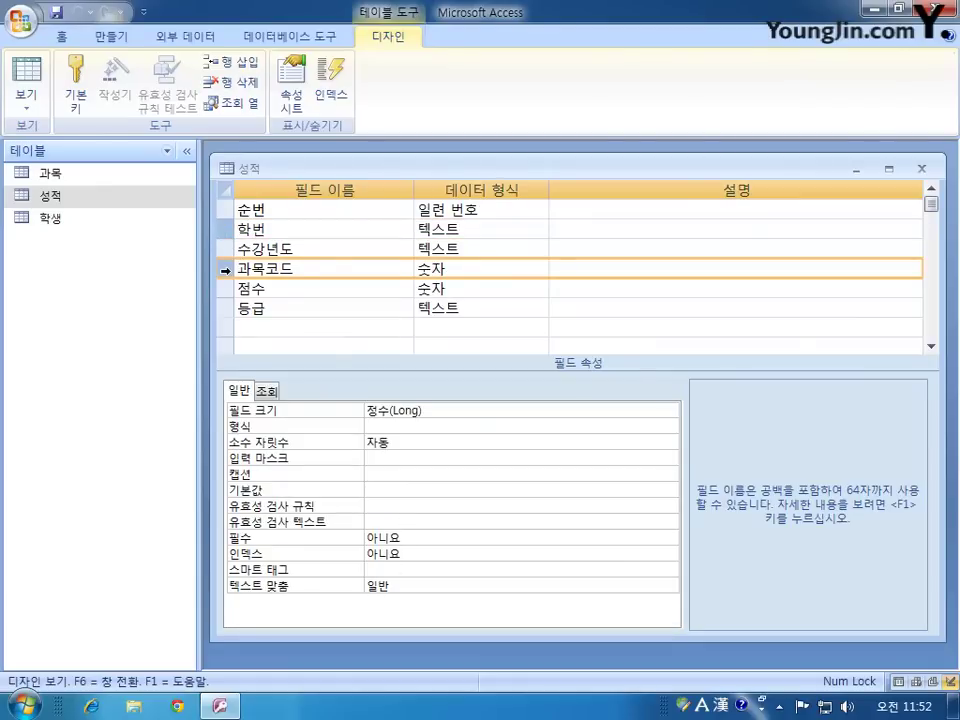
right_click(225, 269)
left_click(257, 282)
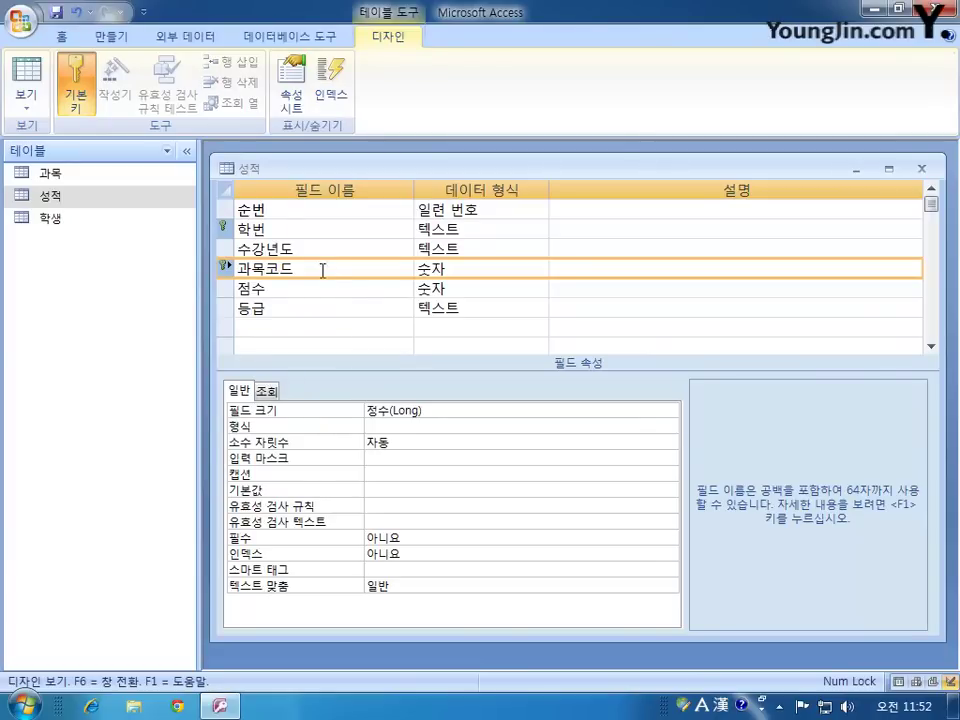
- Set the 수강년도 field's default value to the current year with =Year(Date())
left_click(224, 249)
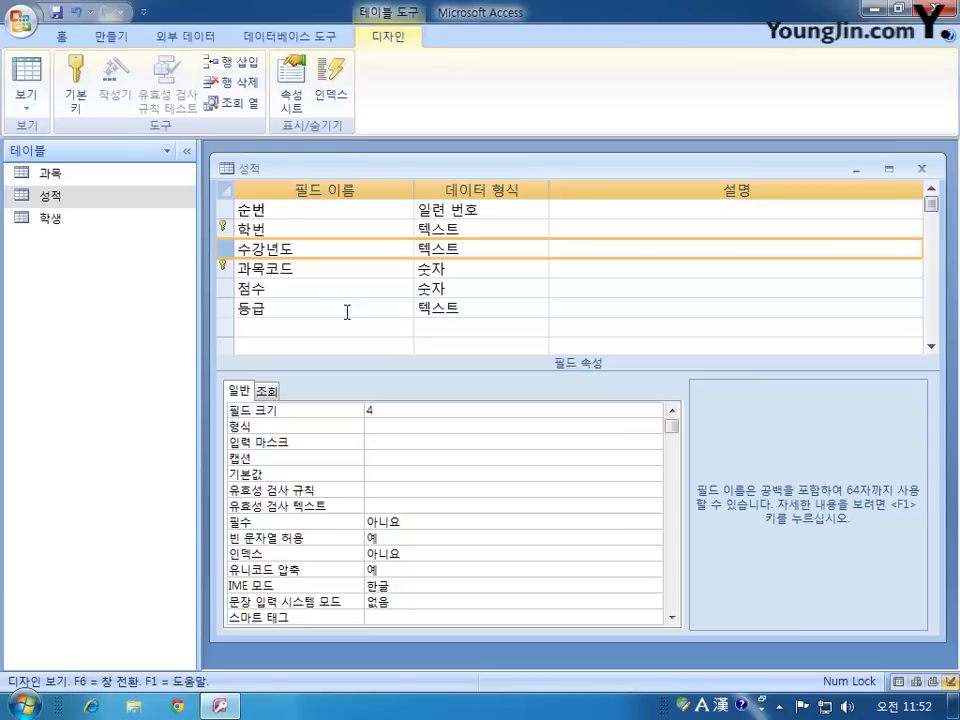
left_click(406, 476)
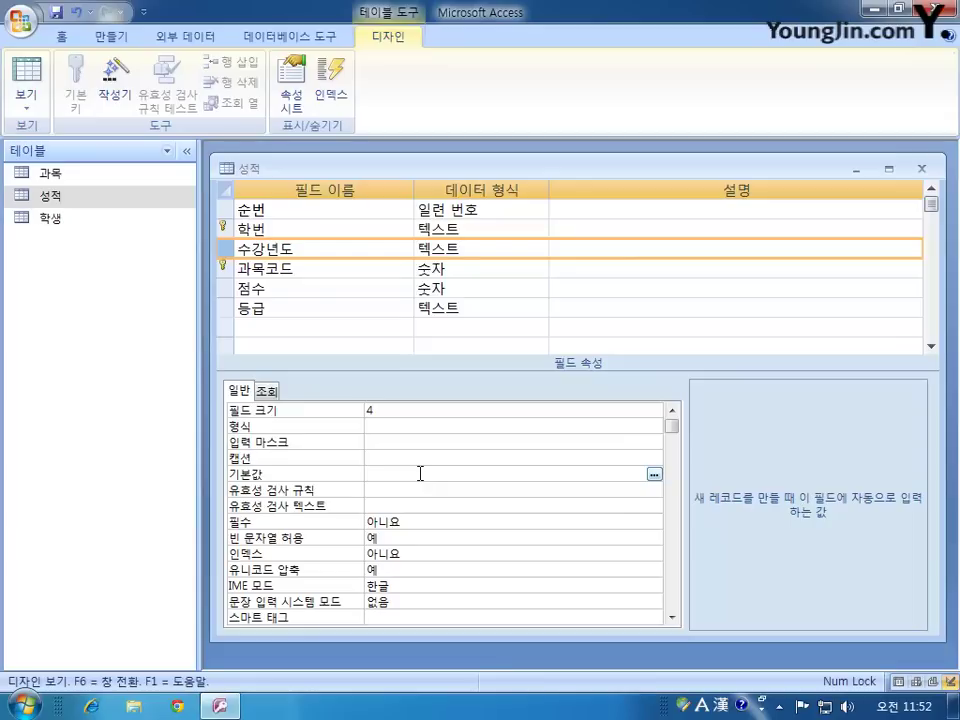
type("=year(date(")
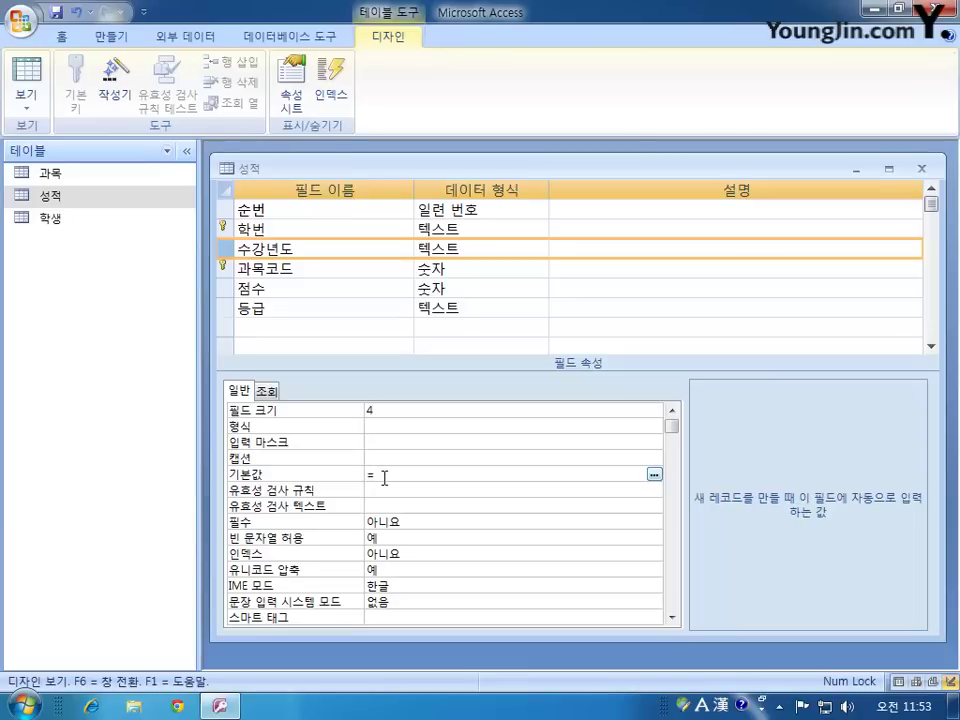
type("year")
type("(")
type("date())")
key("Left")
key("Left")
key("Left")
key("Right")
type(")")
left_click(403, 489)
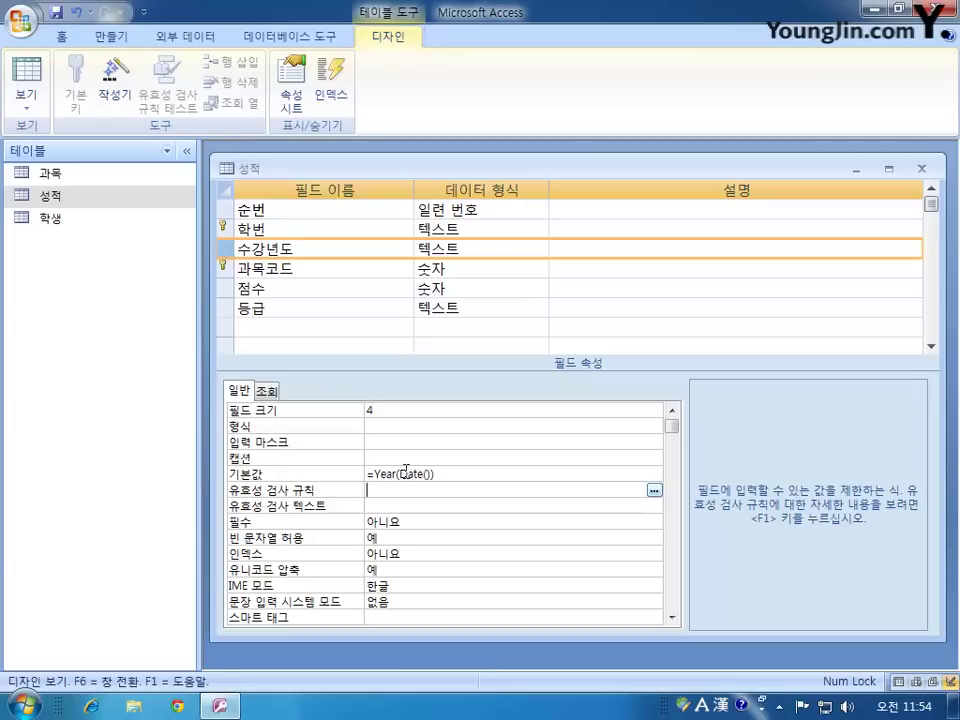
mouse_move(400, 473)
left_mouse_down()
mouse_move(430, 477)
mouse_move(426, 489)
mouse_move(386, 472)
mouse_move(397, 466)
left_mouse_up()
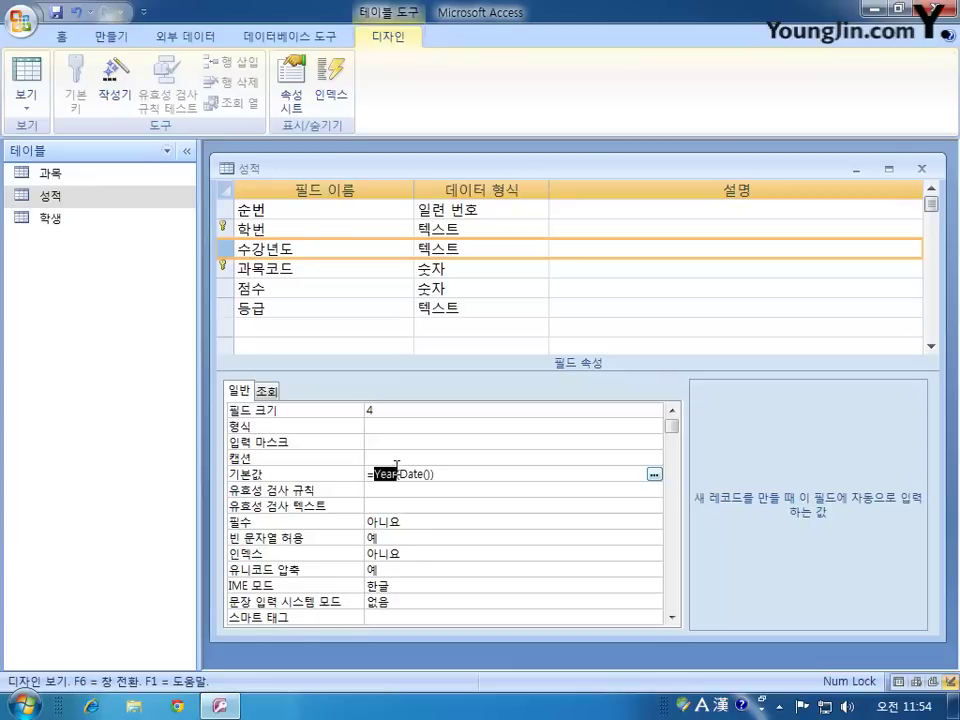
- Set the 등급 field's validation rule to in("A","B","C","D","F")
left_click(232, 312)
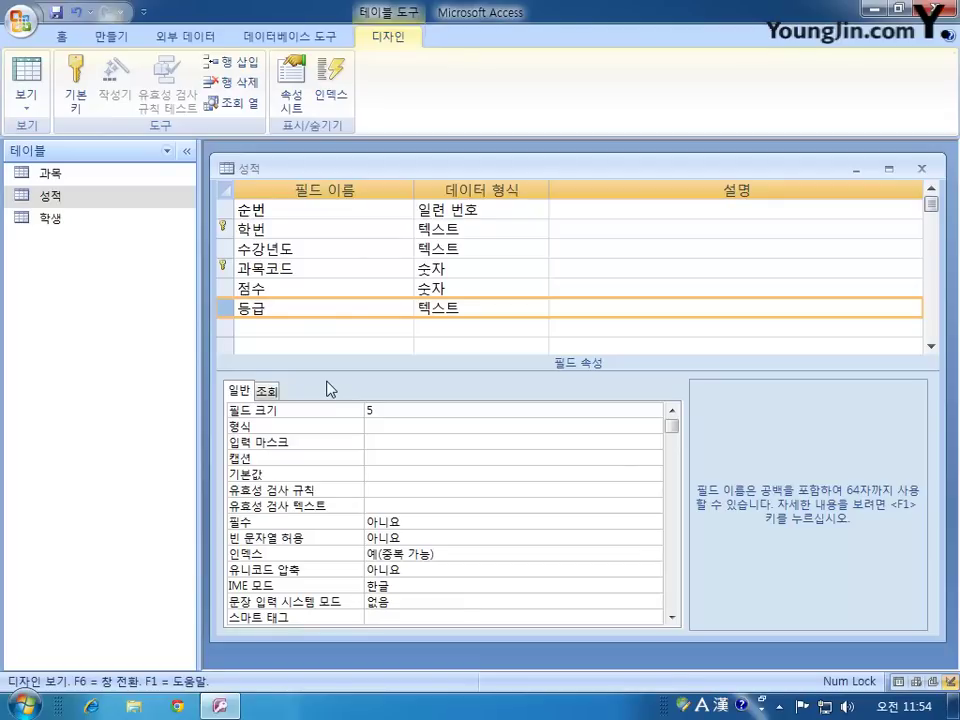
left_click(400, 490)
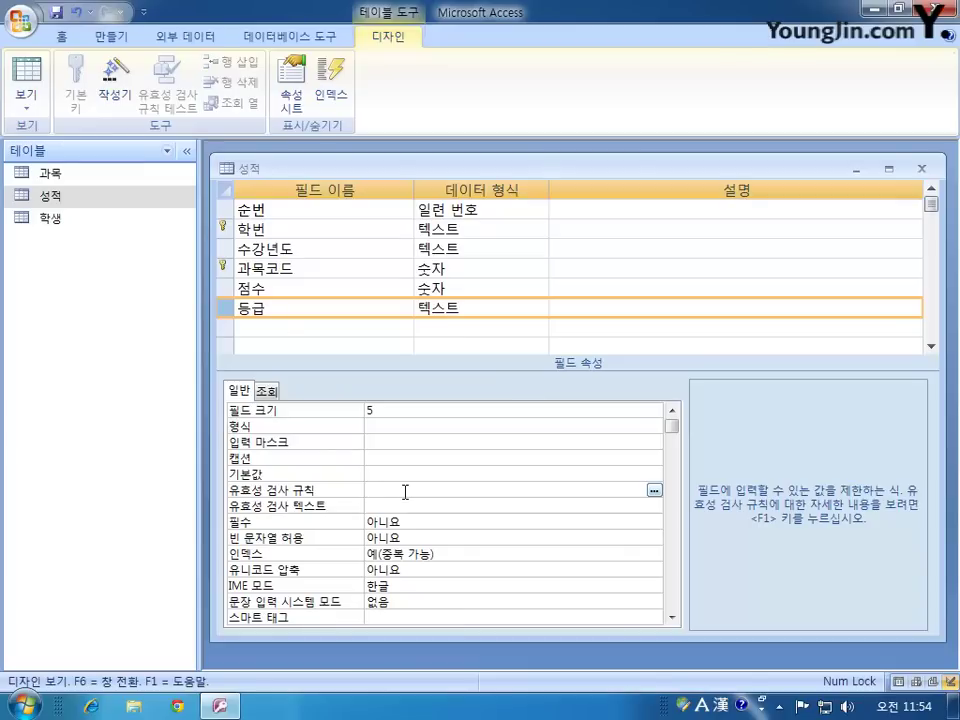
type("in")
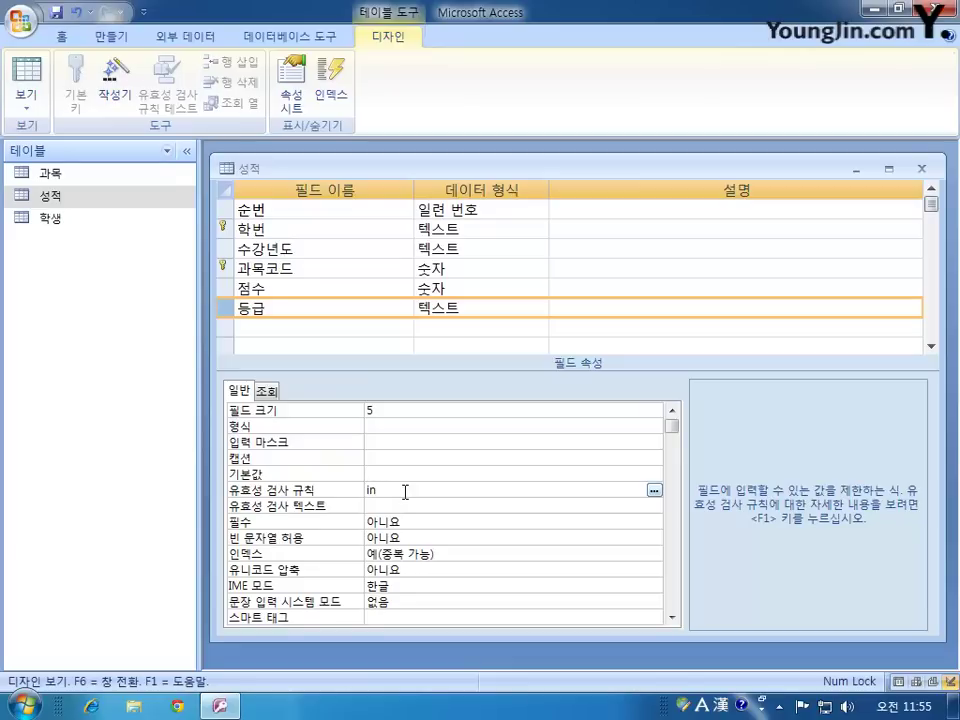
type("(\"A\",\"B\")C\",\"D\",\"F\")")
- Set the 점수 field's validation rule to between 0 and 100
left_click(230, 295)
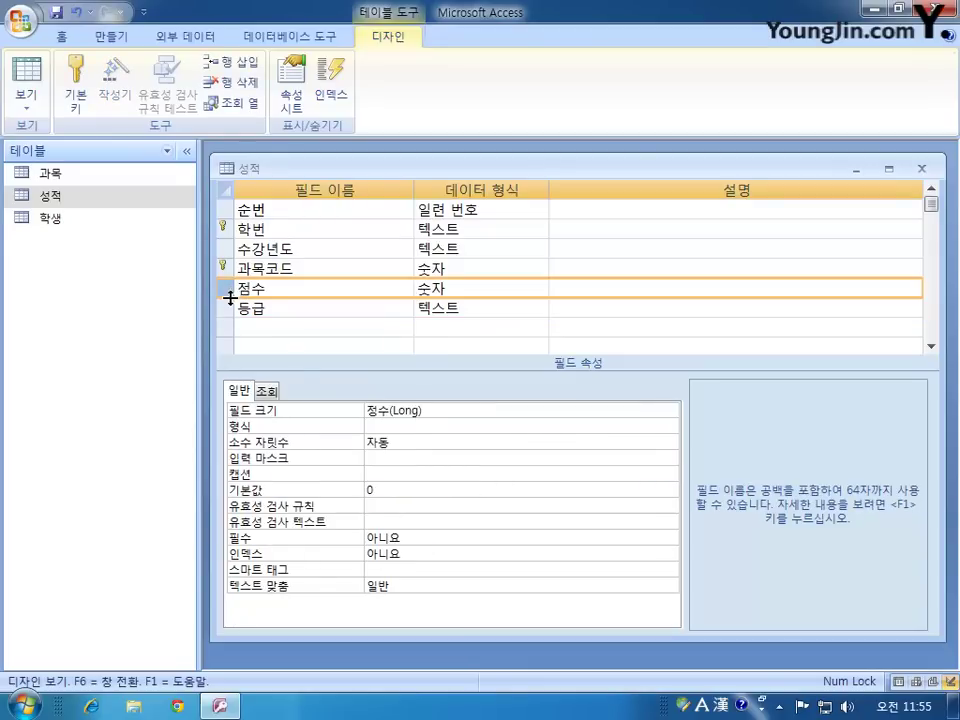
left_click(391, 505)
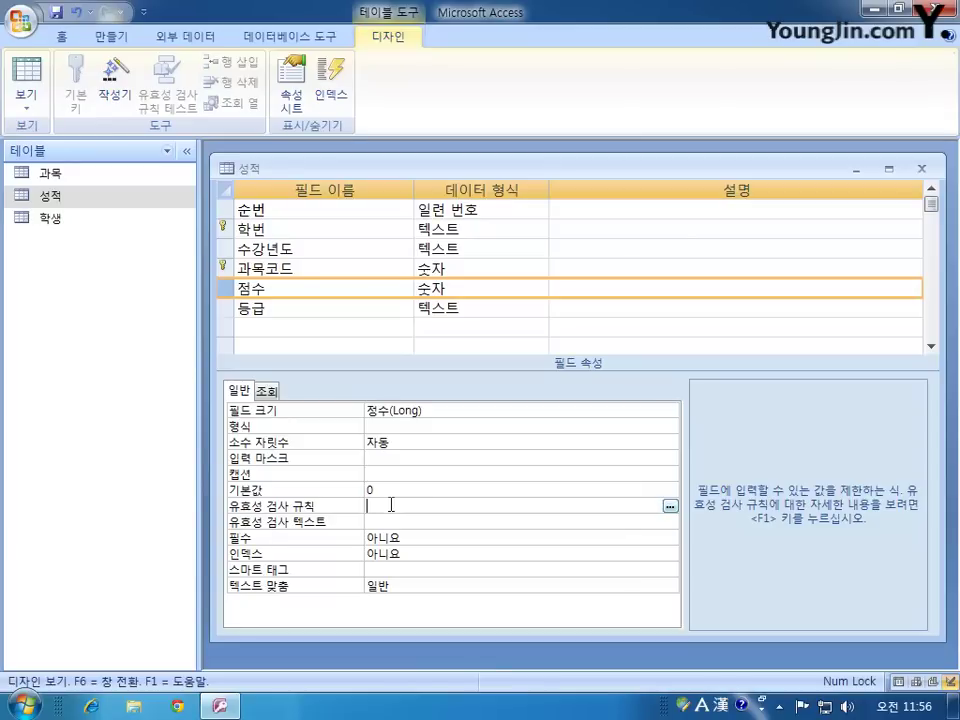
type("between 0 and 100")
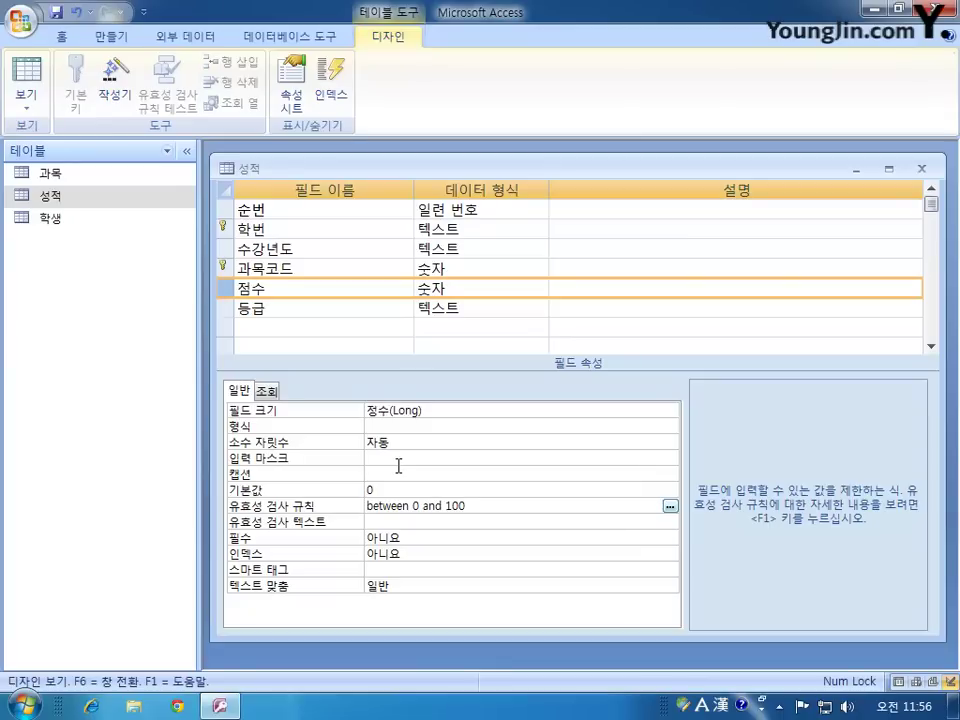
left_click(256, 232)
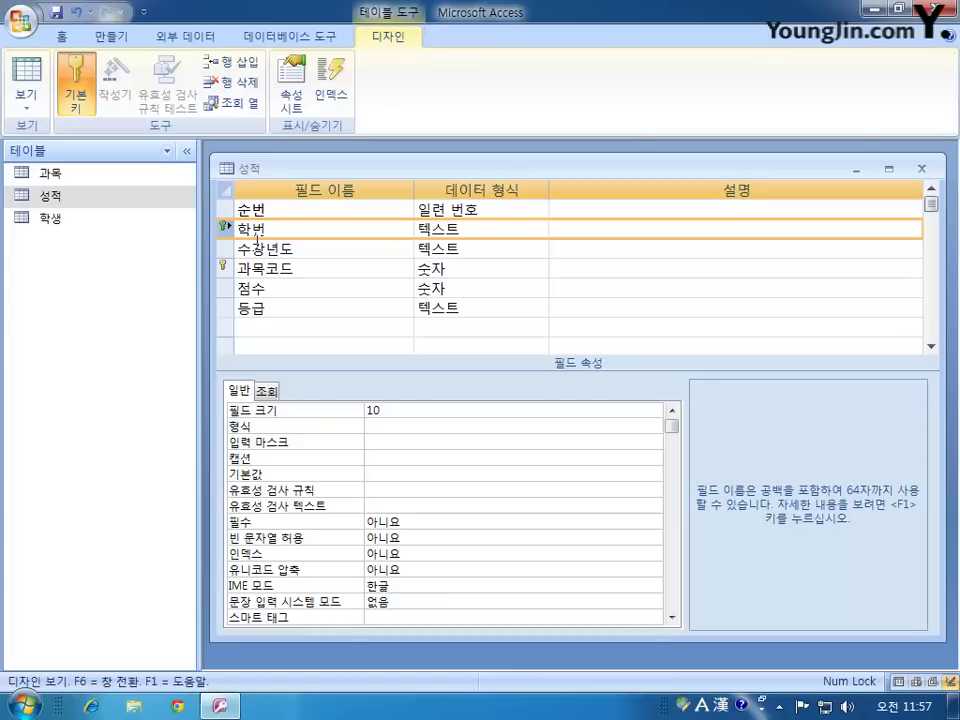
left_click(388, 440)
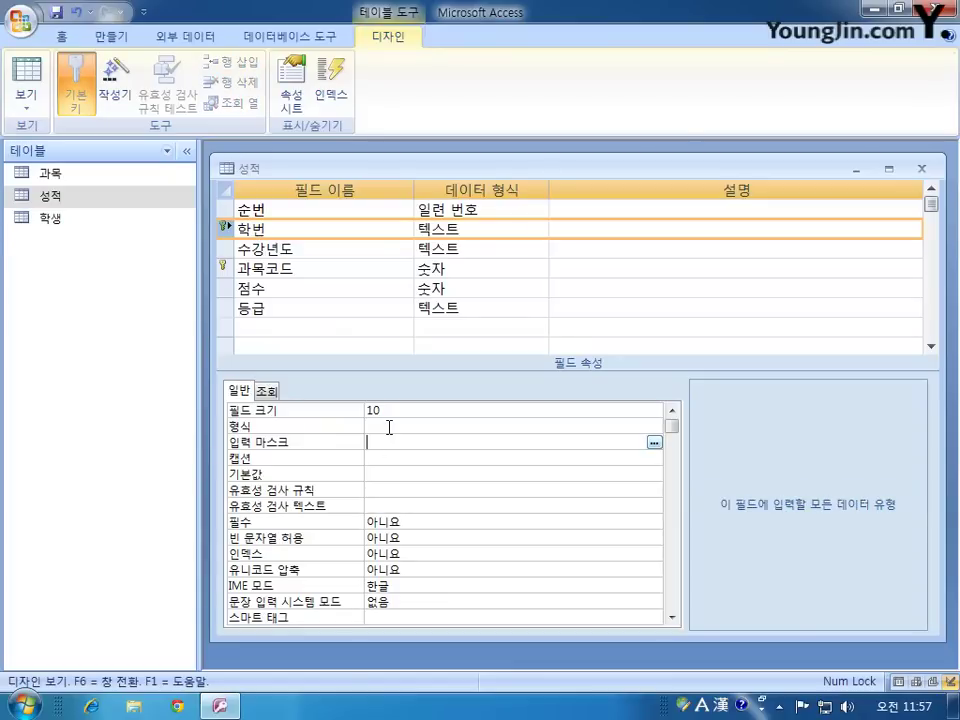
type("0000-00-0000")
- Make the 학번 field required (예) and index it with duplicates allowed, 예(중복 가능)
left_click(429, 521)
left_click(655, 522)
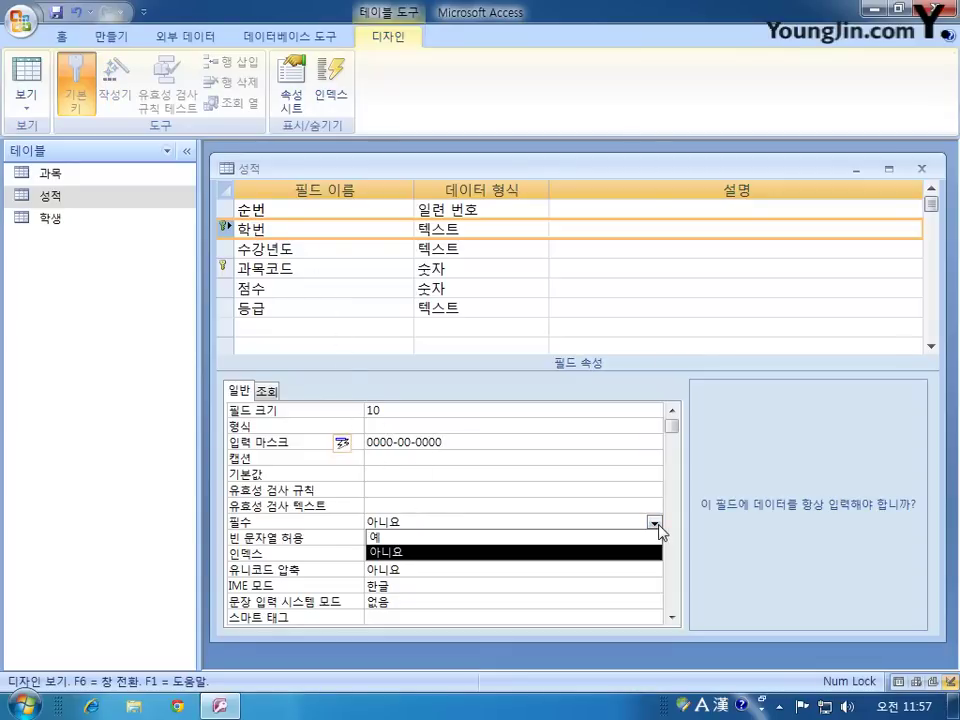
left_click(628, 539)
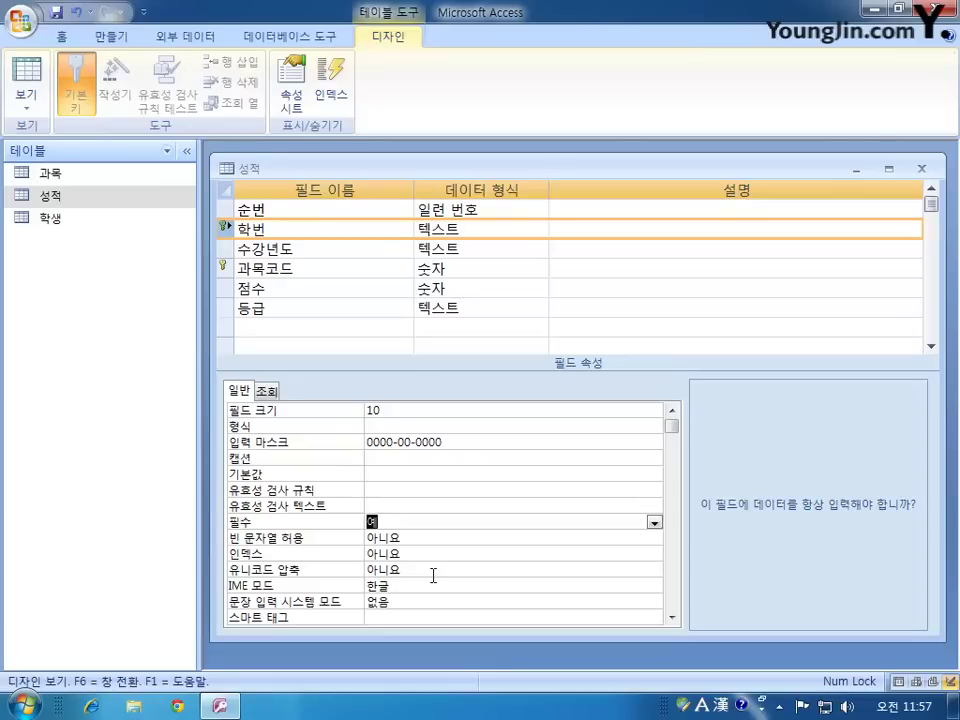
left_click(600, 554)
left_click(655, 553)
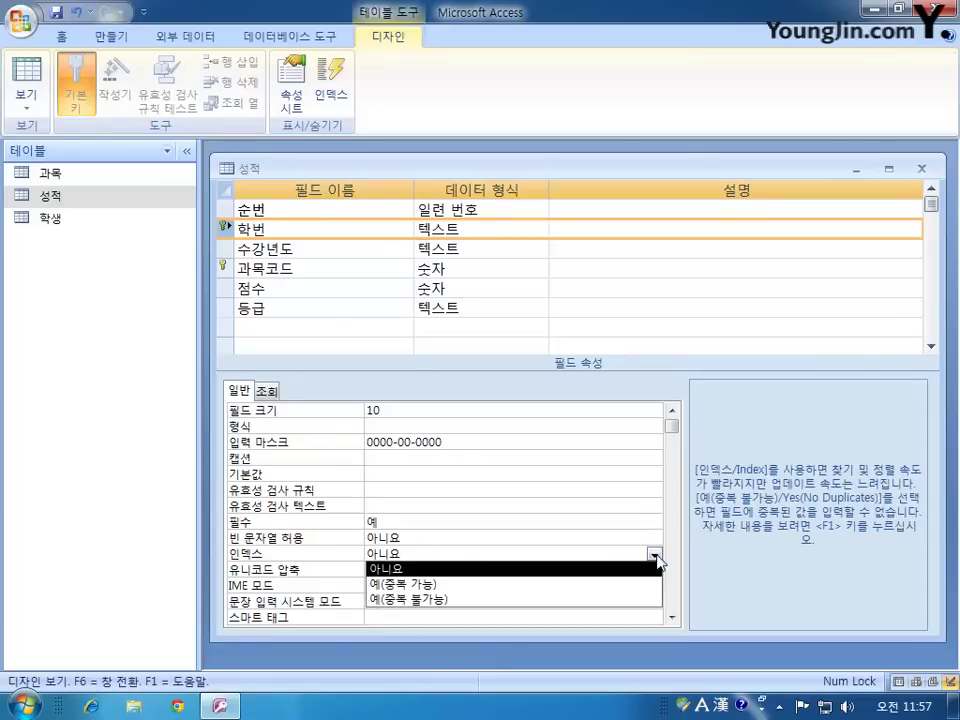
left_click(605, 584)
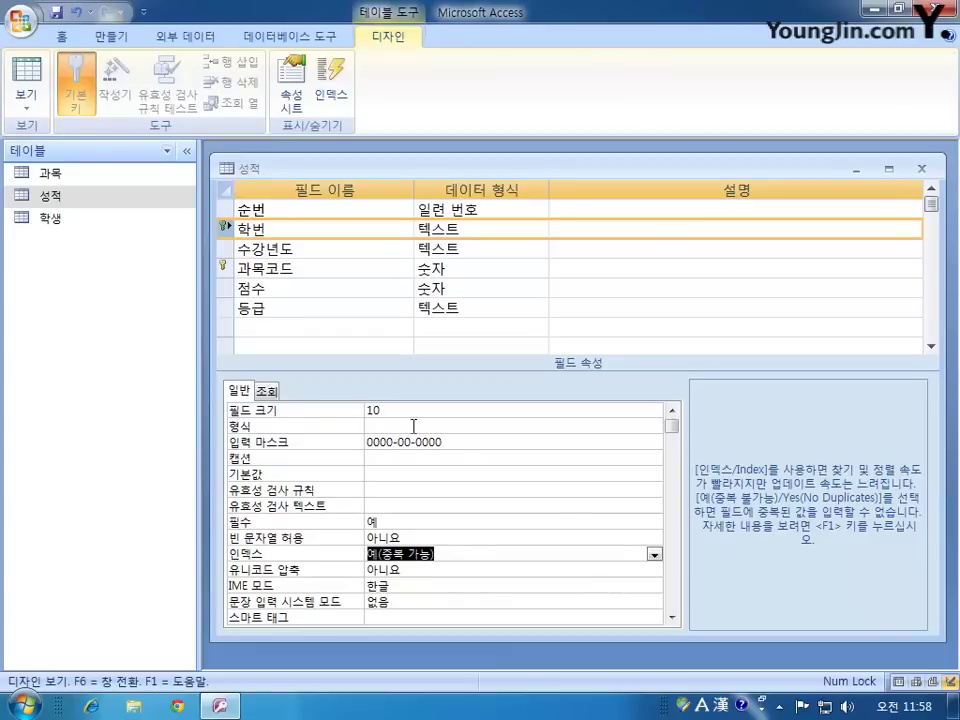
- Set the 과목코드 field's format to 000, and close the 성적 table design, saving the changes
left_click(225, 268)
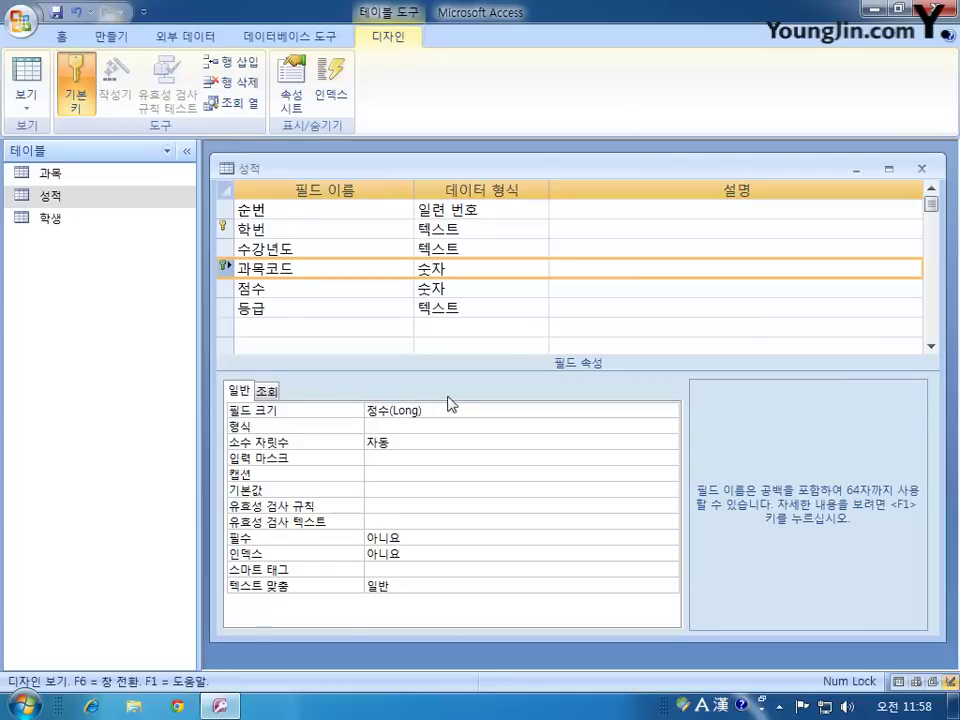
left_click(416, 423)
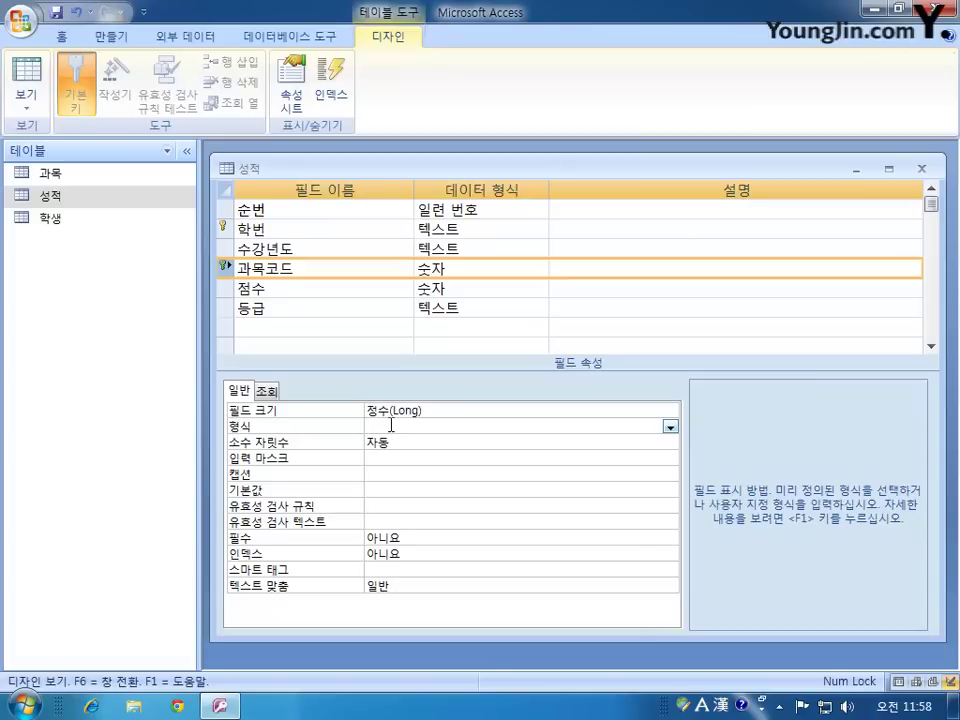
type("000")
left_click(922, 169)
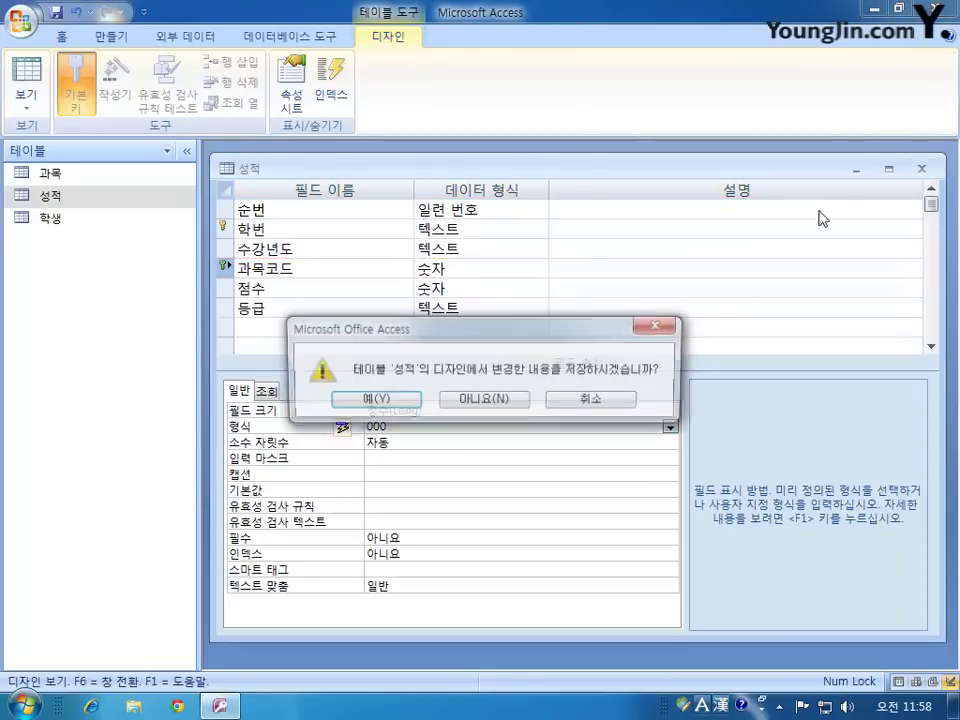
left_click(388, 399)
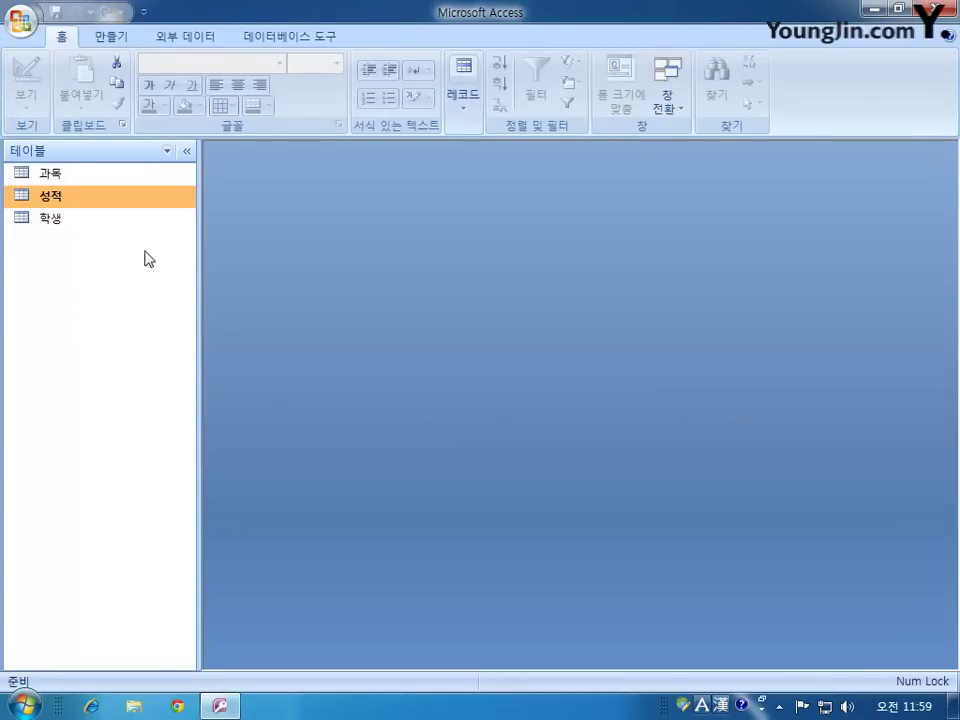
- Open the 학생 table's data and widen the 주민등록번호 column to fit its contents
right_click(75, 218)
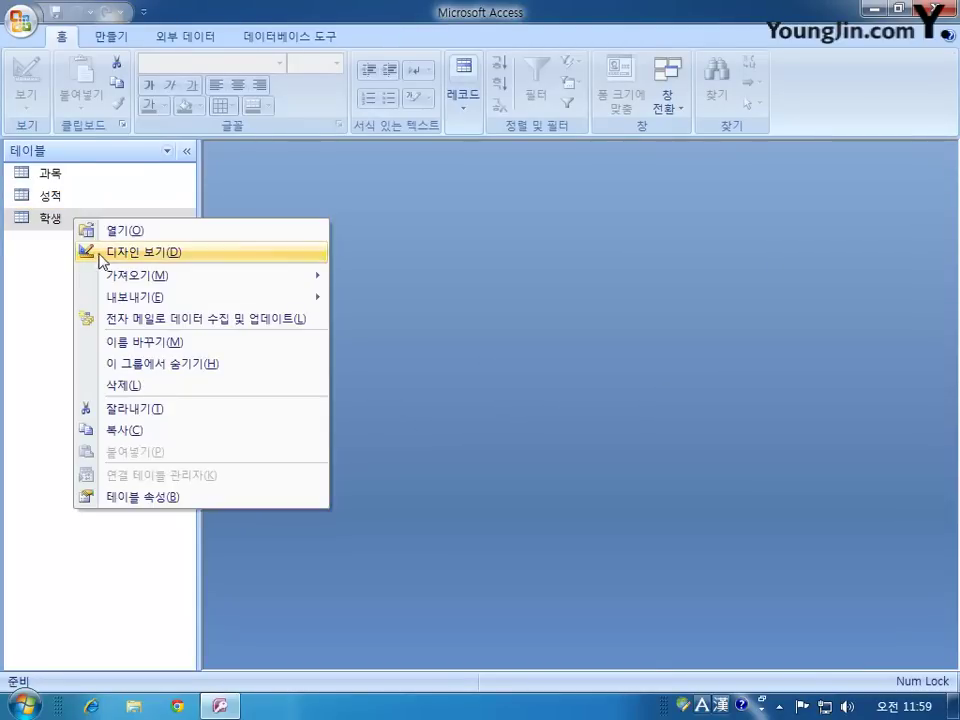
left_click(100, 252)
left_click_drag(456, 196, 464, 164)
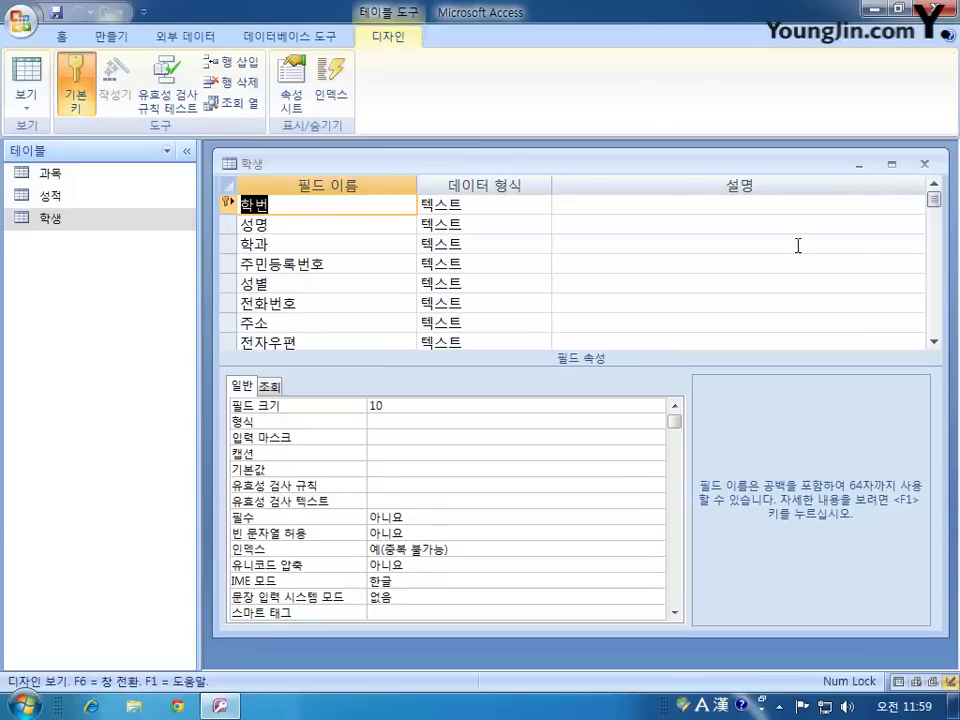
double_click(88, 222)
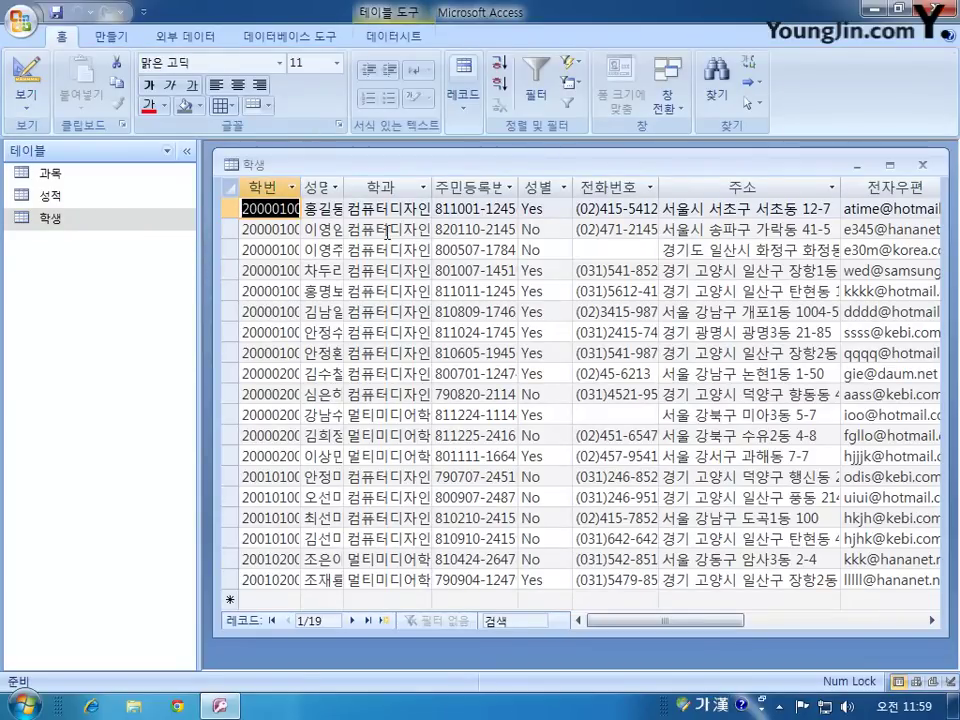
double_click(518, 182)
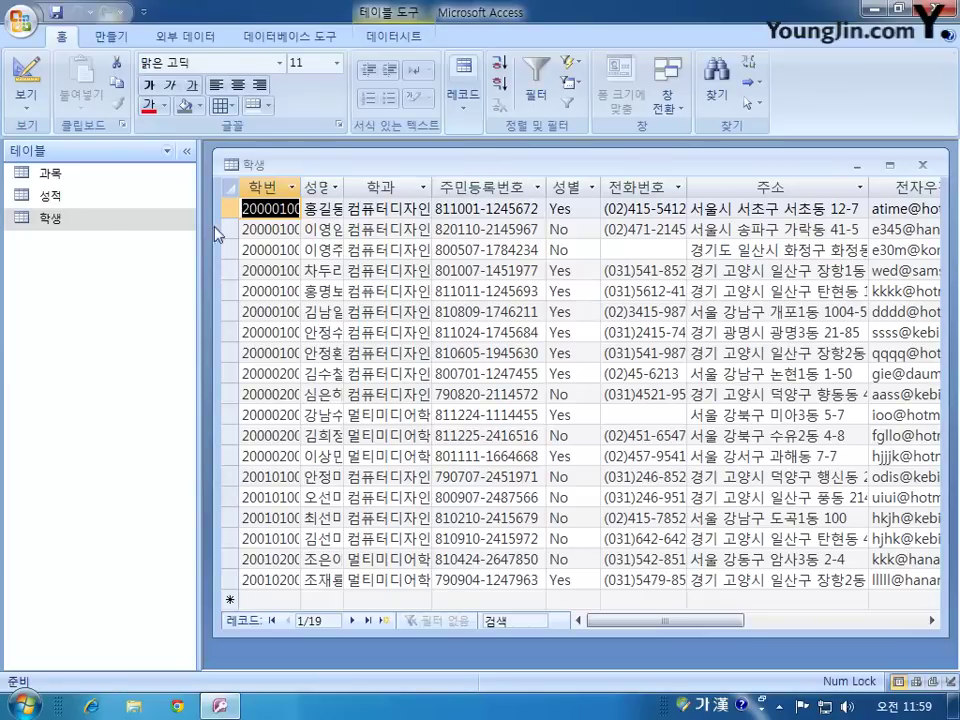
- Give the 주민등록번호 field the caption 주민번호 in the 학생 table design, and close the design, saving the changes
right_click(72, 226)
left_click(96, 262)
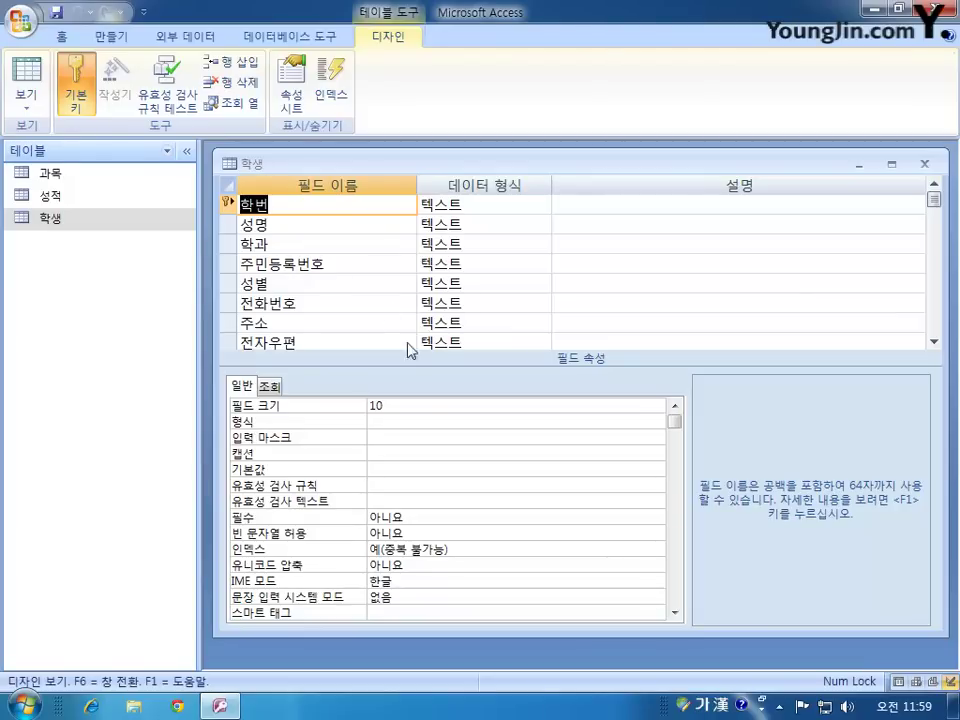
left_click(229, 265)
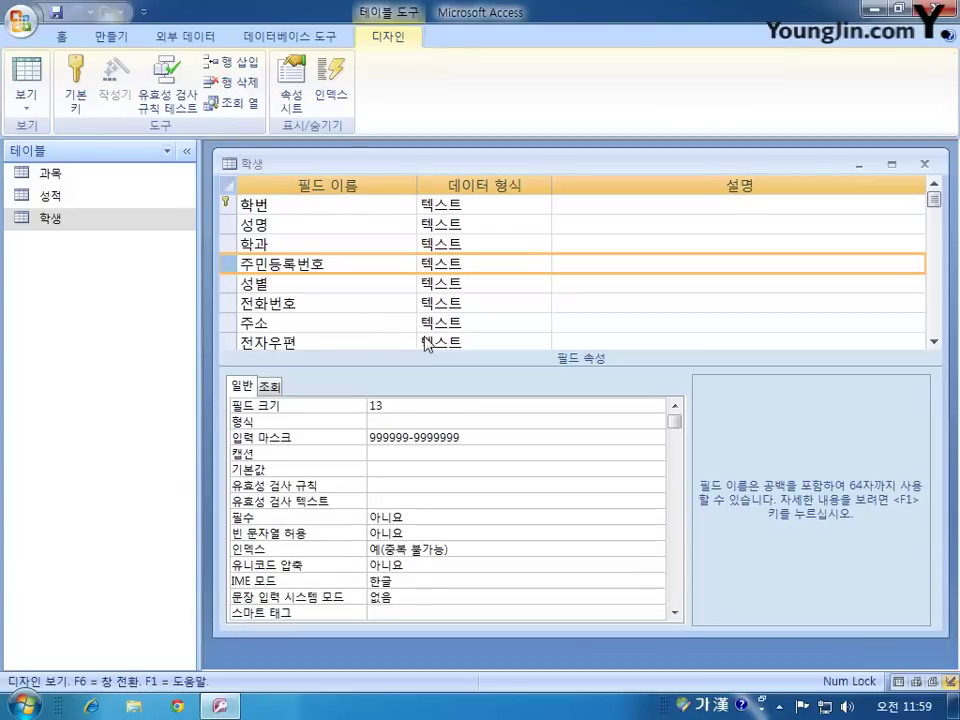
left_click(390, 455)
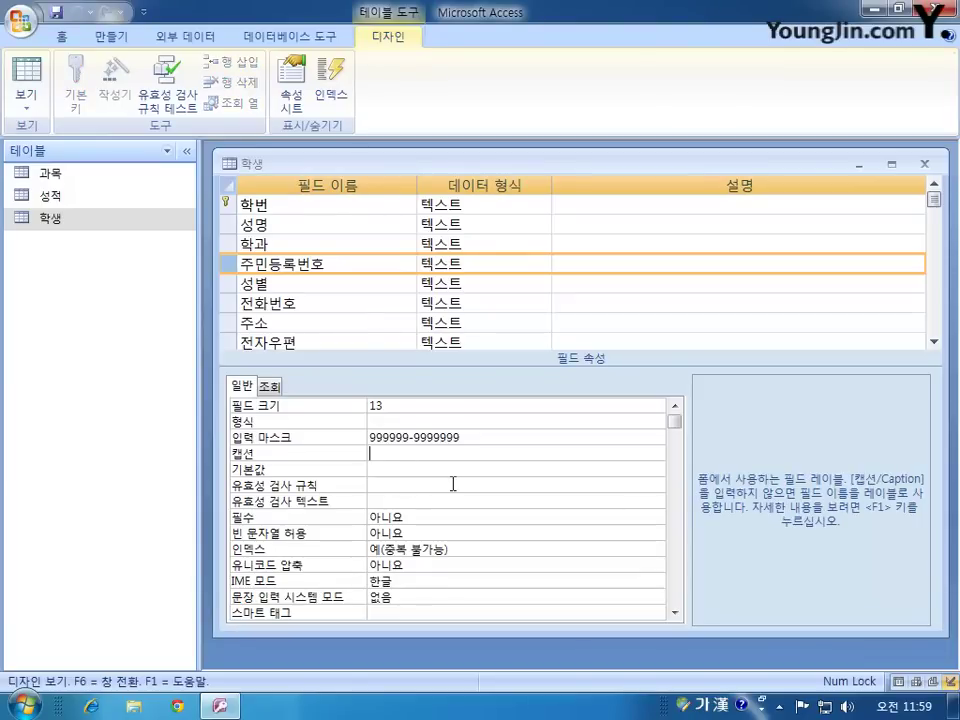
type("주민번호")
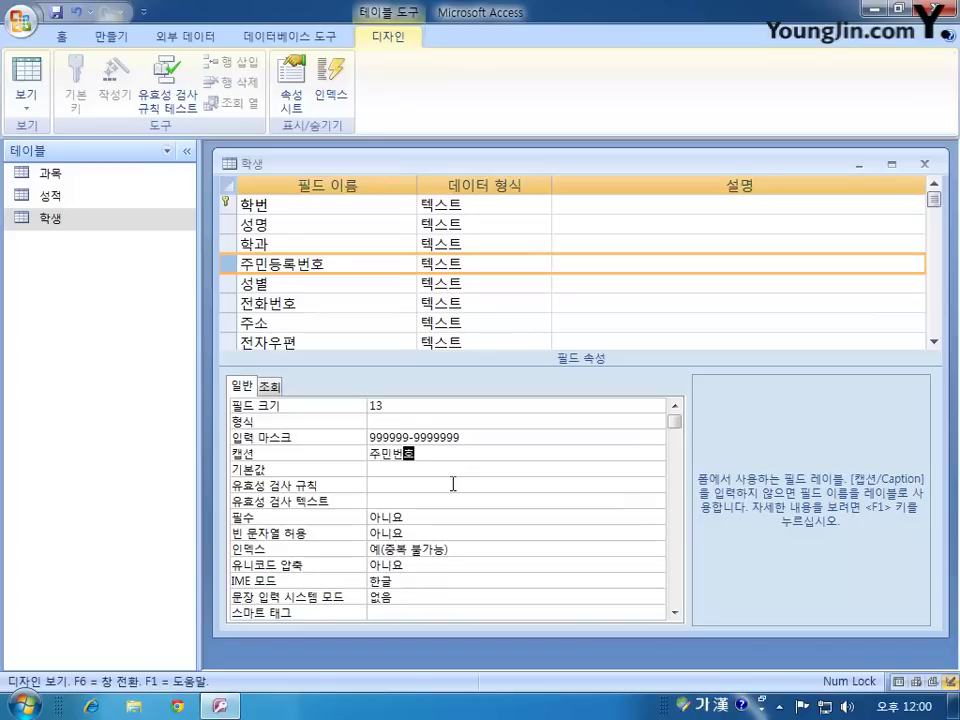
left_click(925, 164)
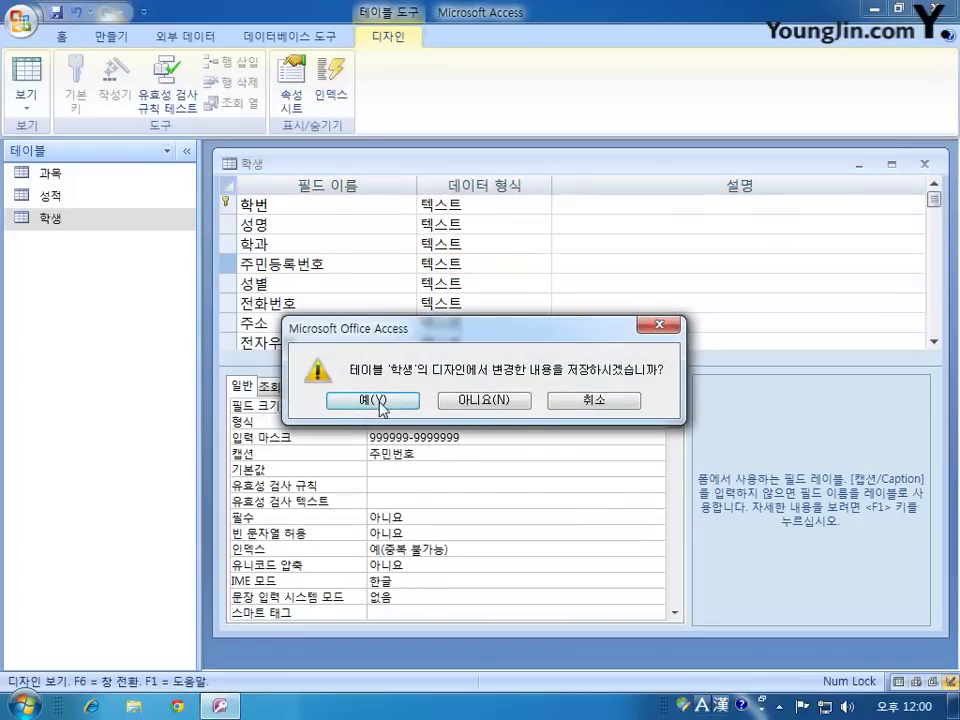
left_click(379, 400)
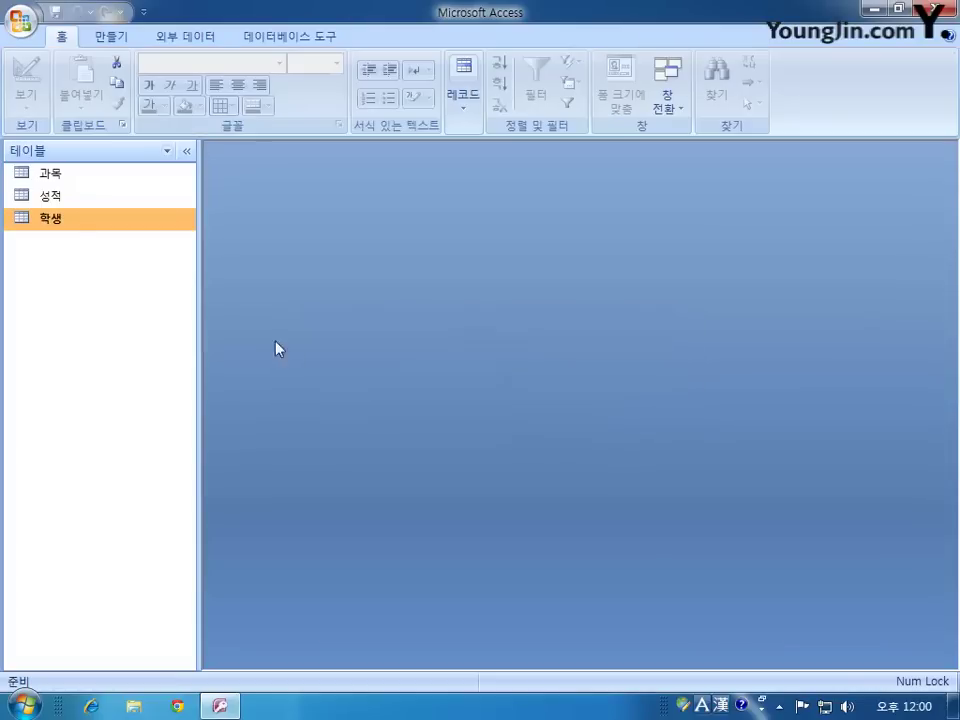
- View the 학생 table's data, and in its design change the 성별 field's data type to 예/아니요
double_click(55, 226)
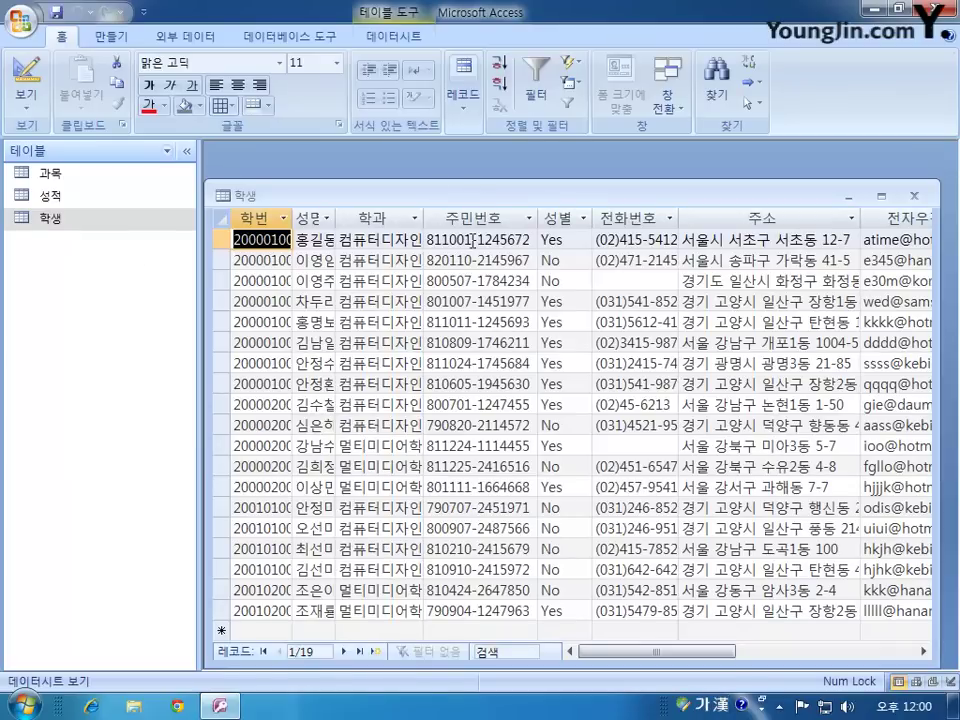
right_click(50, 218)
left_click(75, 248)
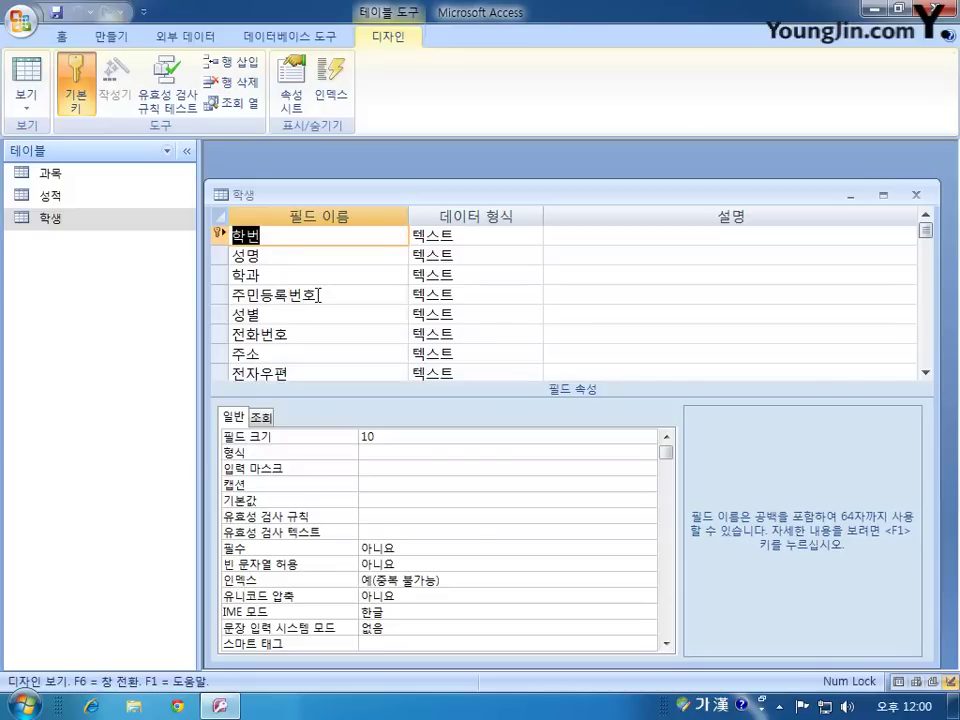
left_click(220, 314)
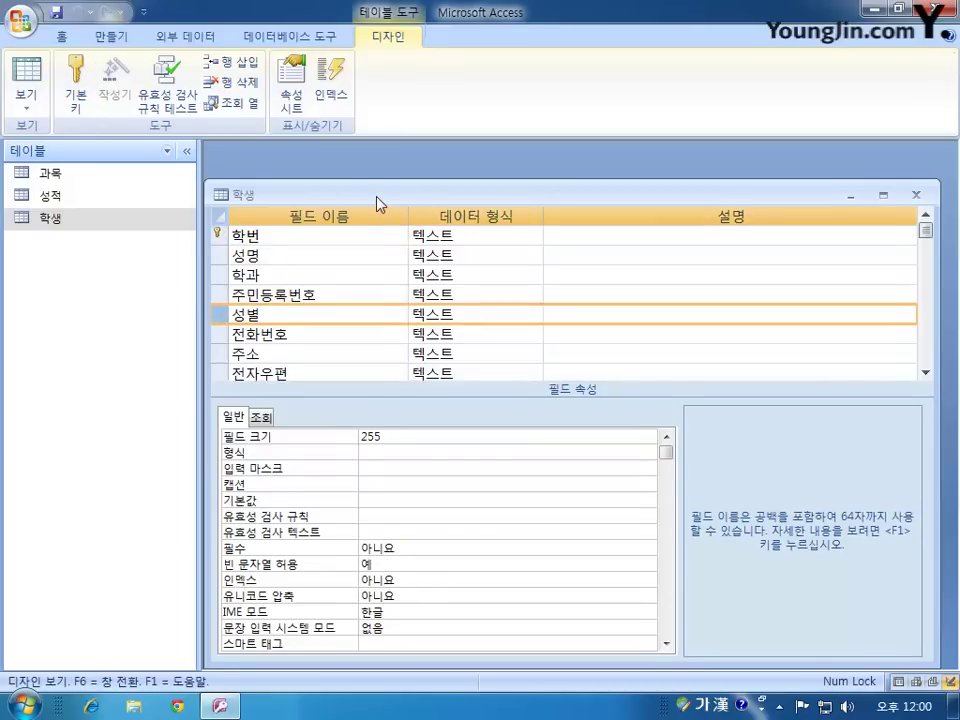
left_click_drag(375, 199, 388, 177)
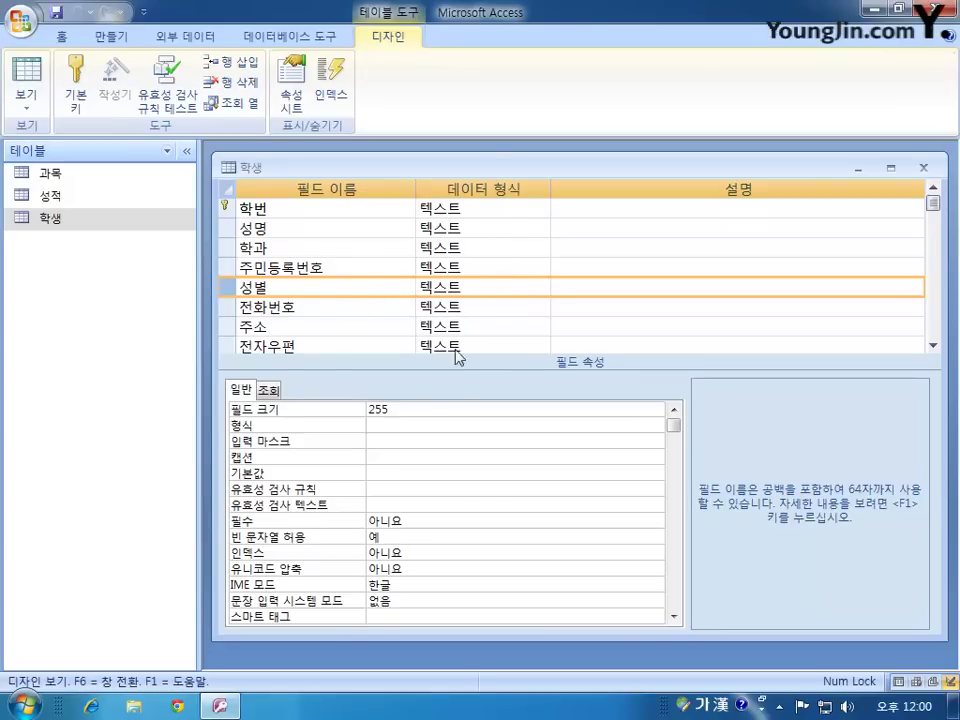
left_click(480, 287)
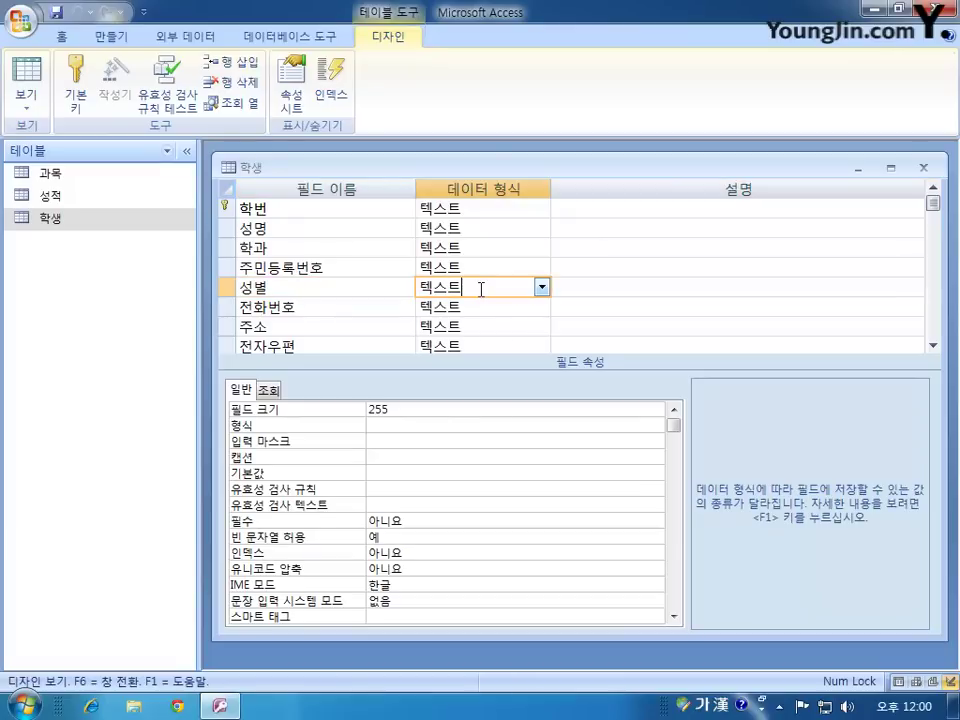
left_click(541, 287)
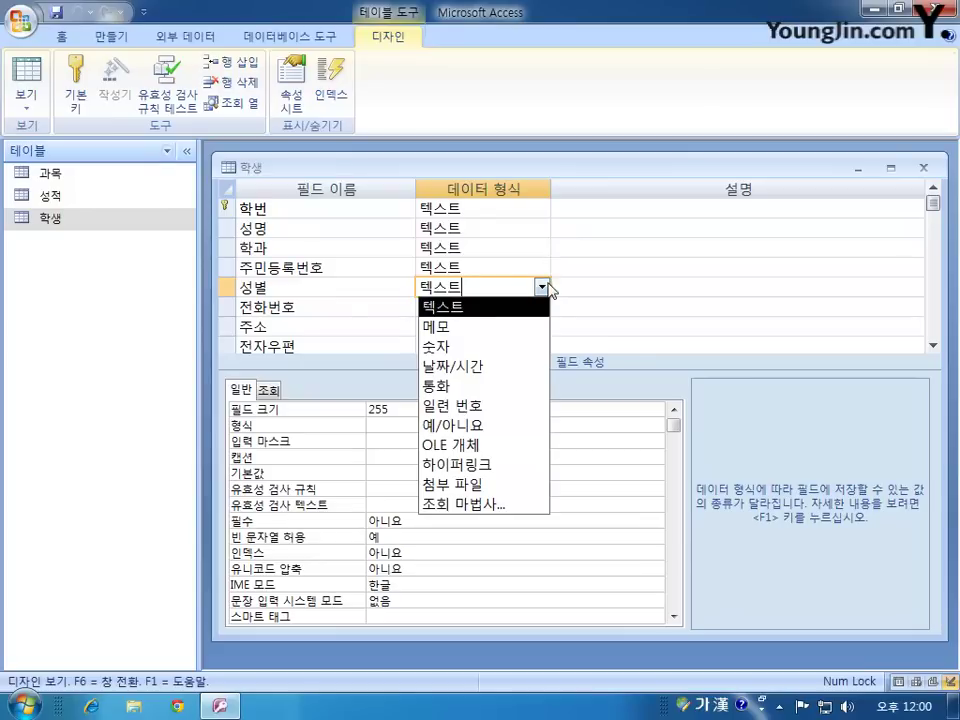
left_click(514, 431)
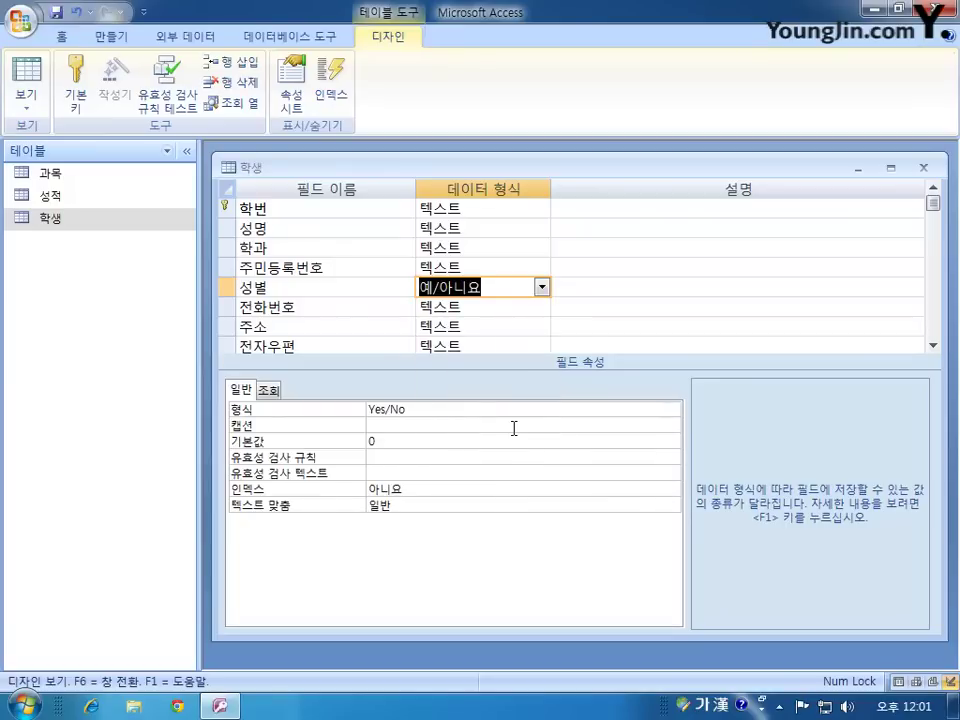
left_click(429, 410)
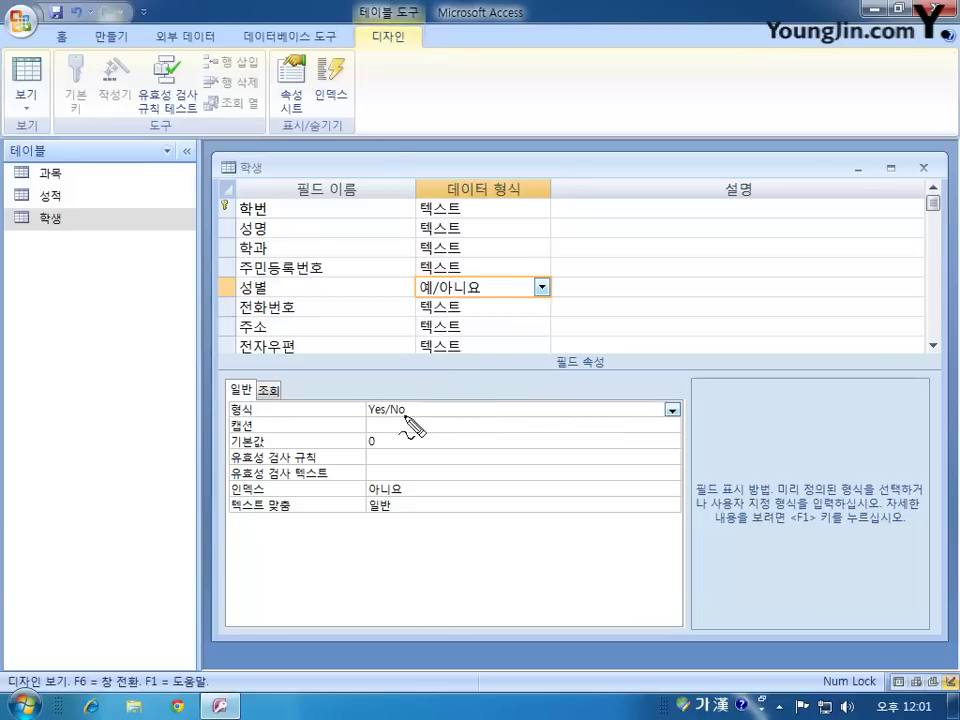
left_click_drag(392, 435, 418, 384)
left_click(516, 385)
mouse_move(514, 398)
left_mouse_down()
mouse_move(518, 412)
mouse_move(561, 386)
mouse_move(611, 414)
left_mouse_up()
left_click(615, 386)
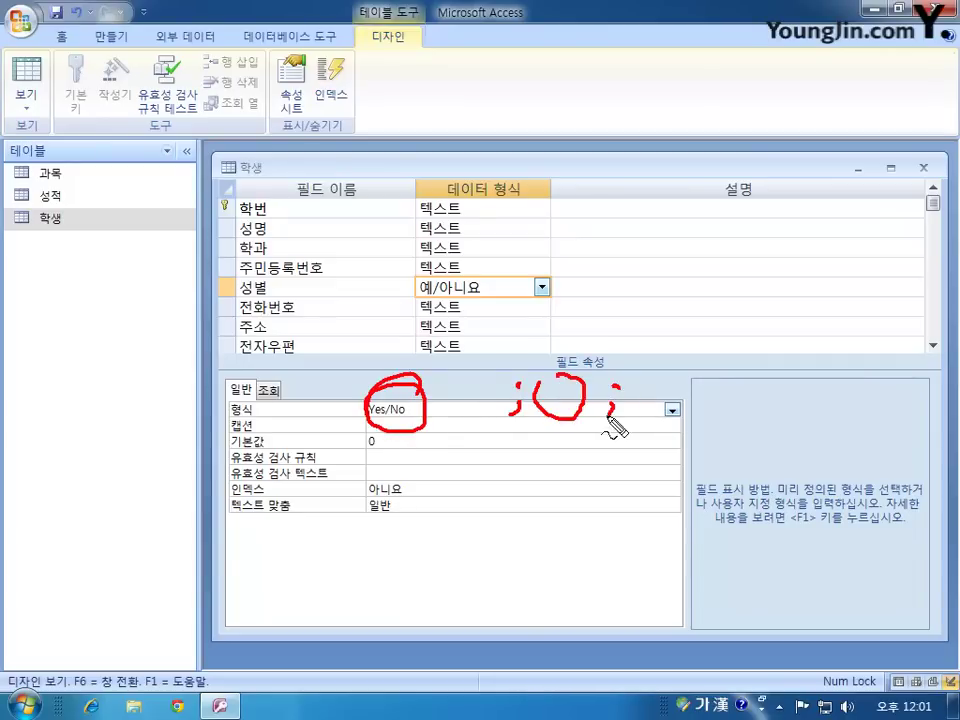
left_click_drag(668, 372, 670, 378)
mouse_move(475, 364)
left_mouse_down()
mouse_move(447, 410)
mouse_move(489, 381)
mouse_move(561, 390)
mouse_move(660, 381)
mouse_move(655, 405)
left_mouse_up()
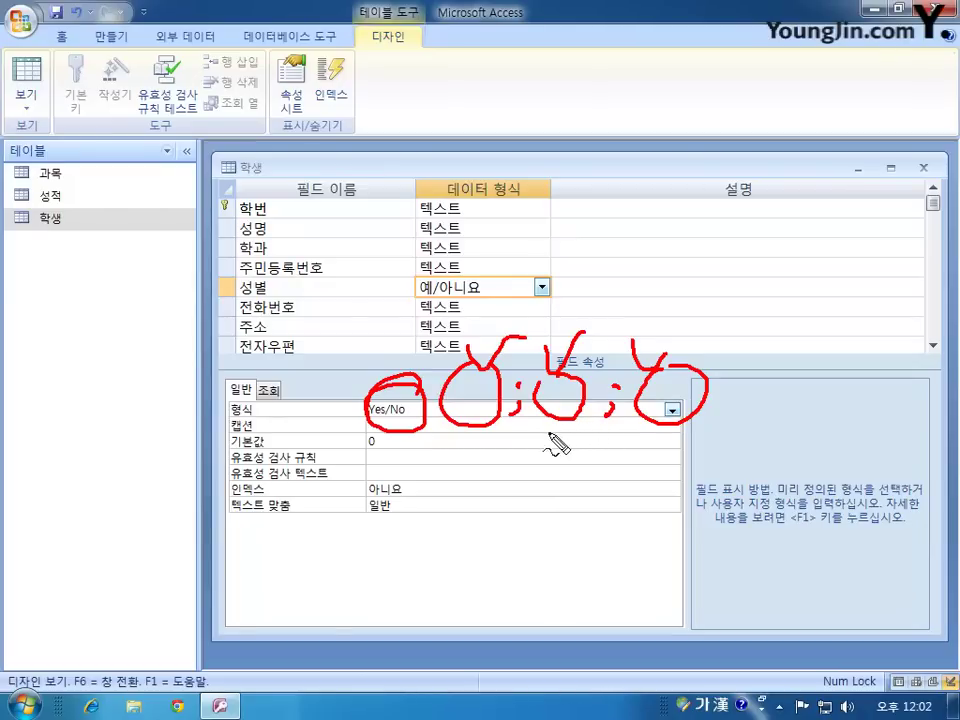
mouse_move(555, 432)
left_mouse_down()
mouse_move(553, 399)
mouse_move(561, 407)
left_mouse_up()
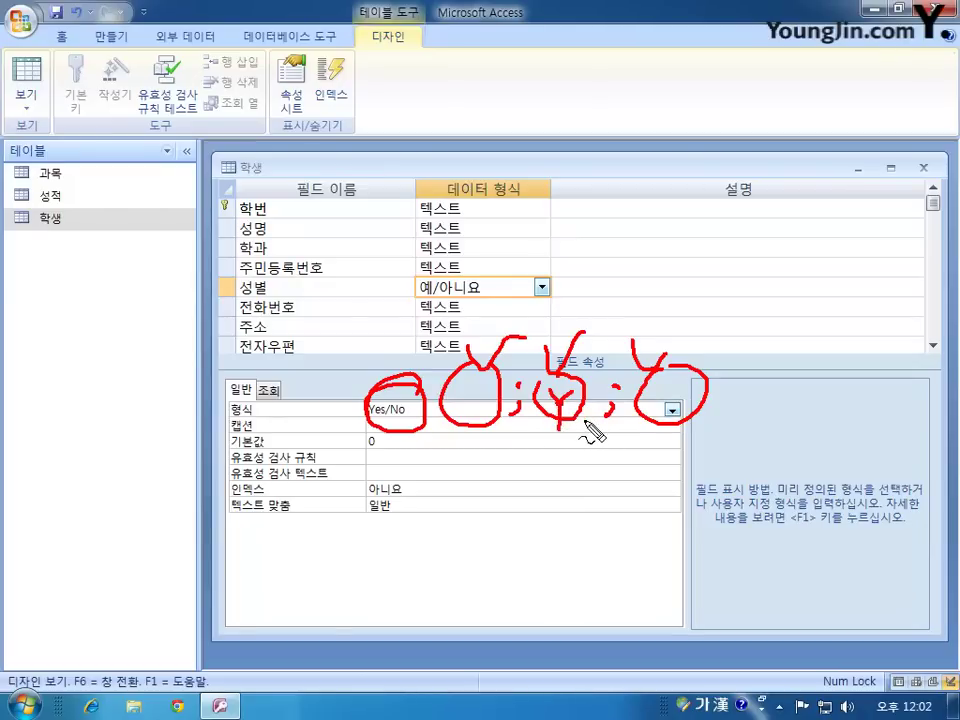
mouse_move(662, 408)
left_mouse_down()
mouse_move(664, 386)
mouse_move(681, 412)
left_mouse_up()
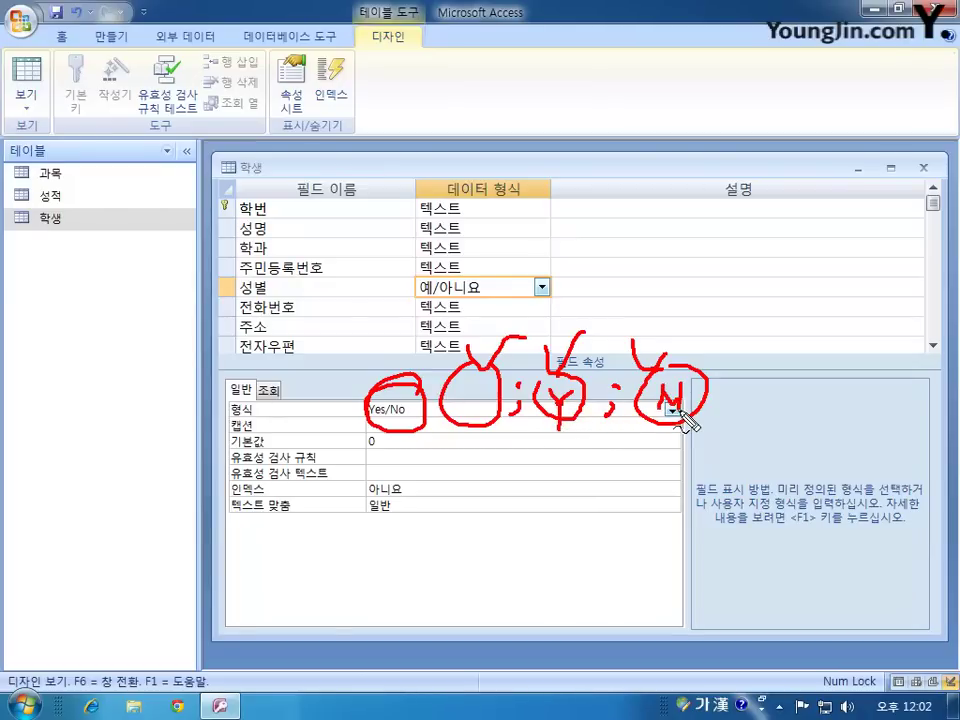
left_click_drag(554, 456, 576, 465)
mouse_move(672, 443)
left_mouse_down()
mouse_move(676, 460)
mouse_move(681, 446)
left_mouse_up()
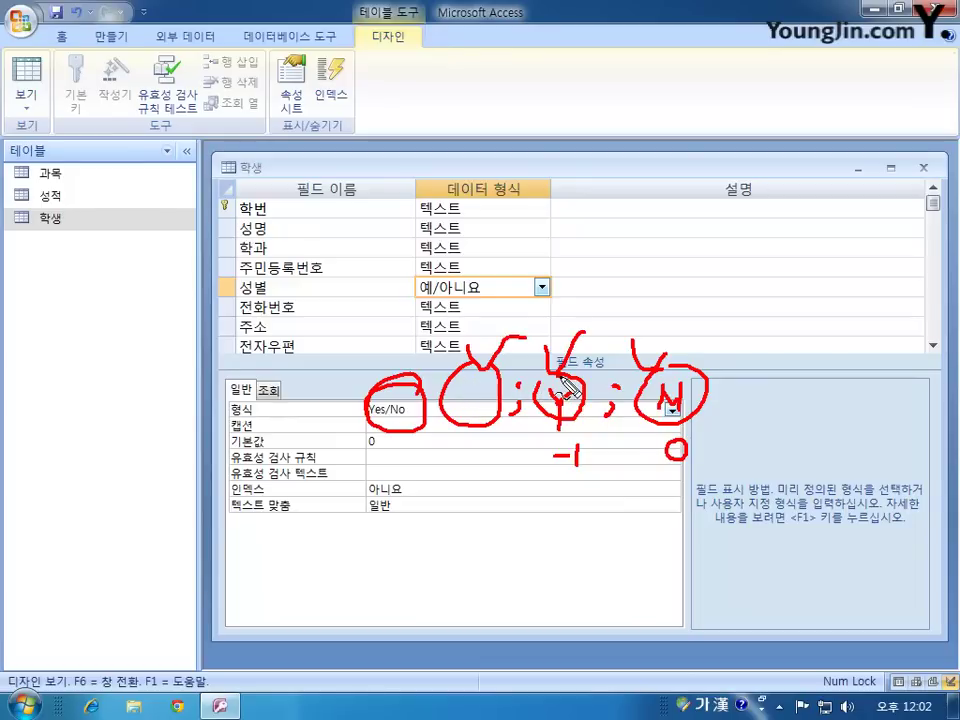
key("Escape")
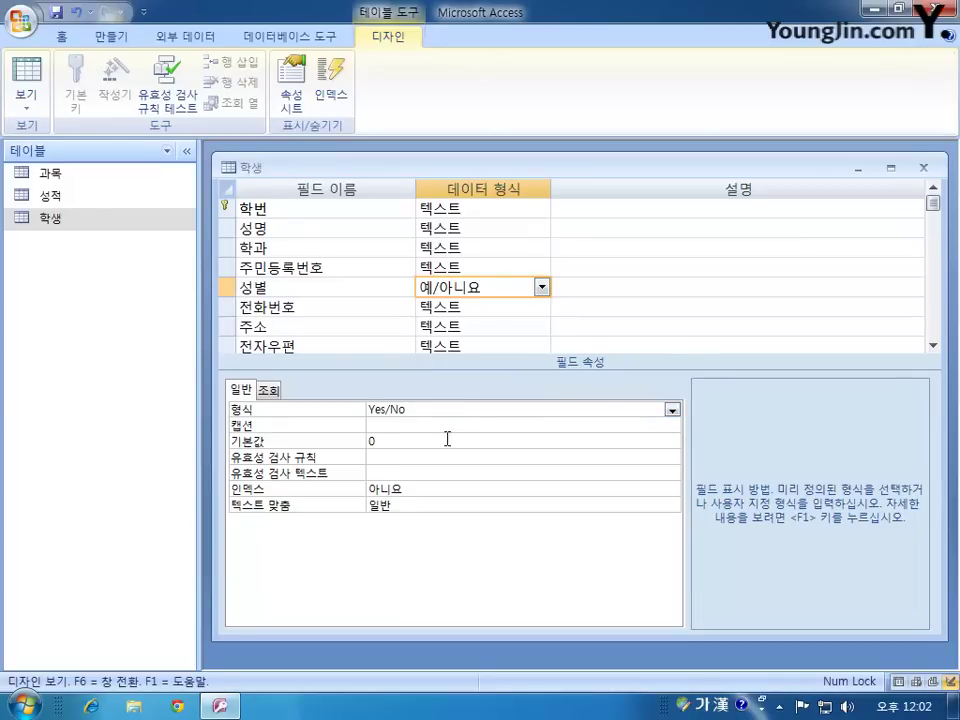
- Replace the 성별 field's format with a custom one that shows 남 for yes and 여 for no
left_click(363, 401)
key("Delete")
type("남;여")
key("Home")
- Set the 성별 field's display control to a text box, and close the 학생 table design, saving despite possible data loss
left_click(268, 390)
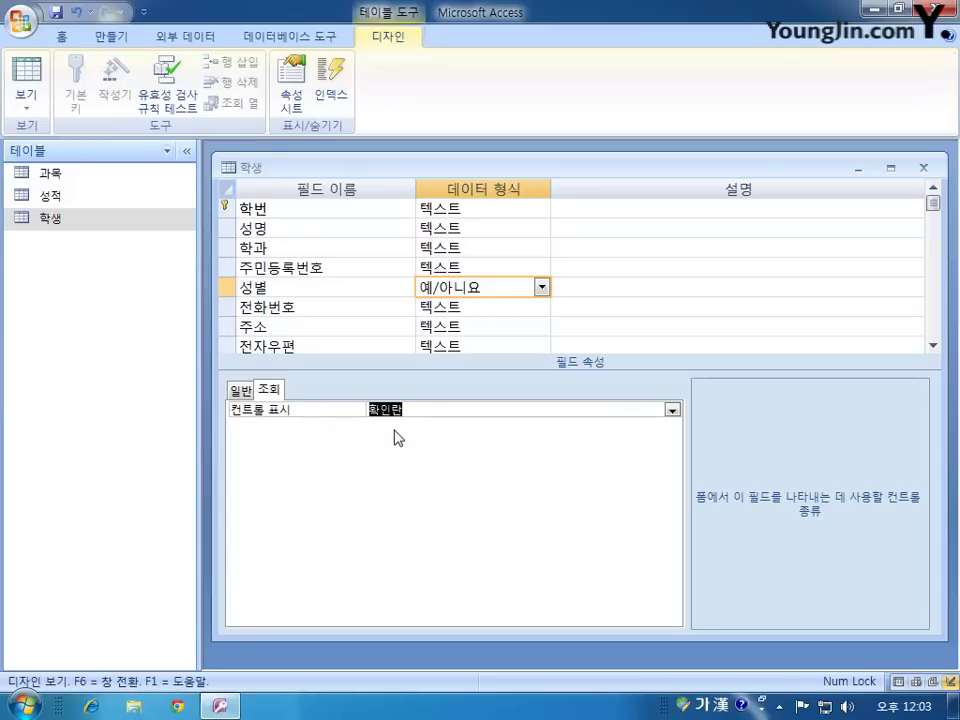
left_click(672, 410)
left_click(638, 440)
left_click(924, 168)
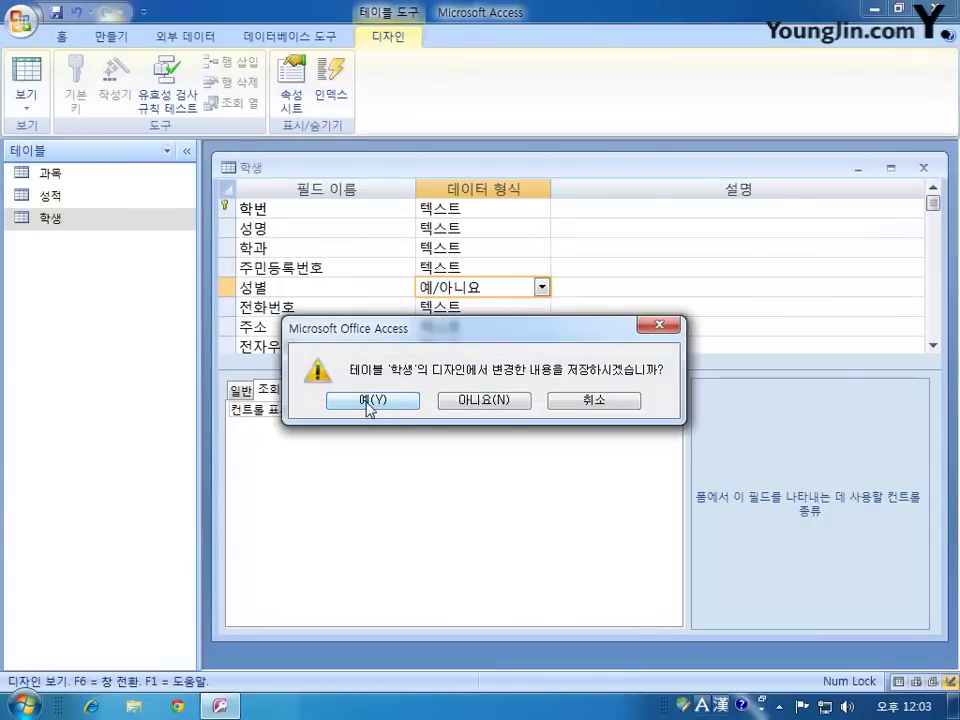
left_click(367, 402)
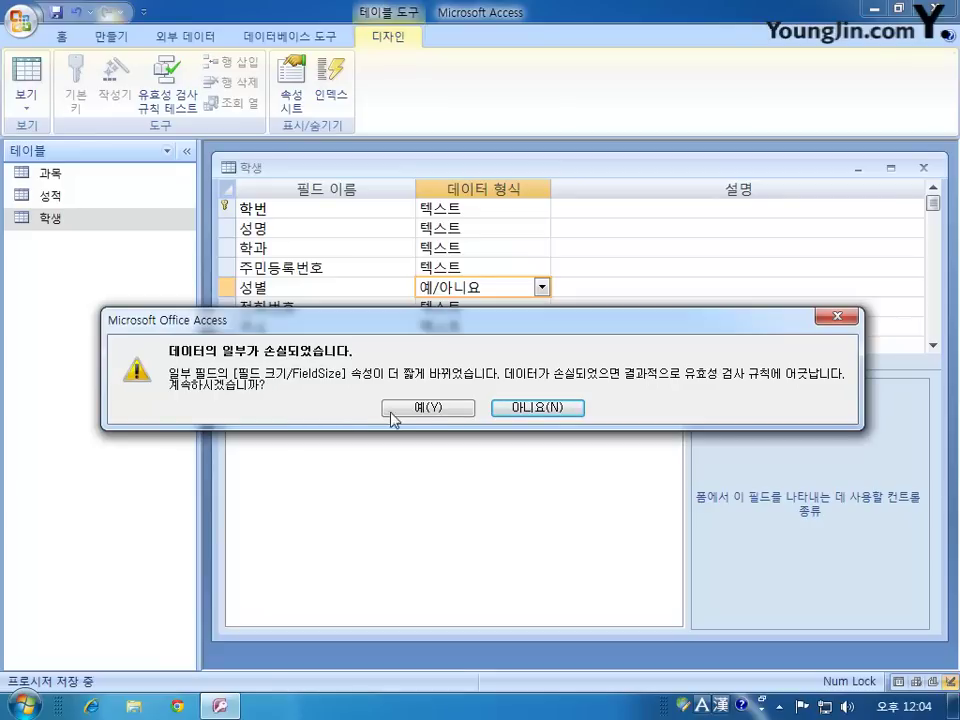
left_click(428, 408)
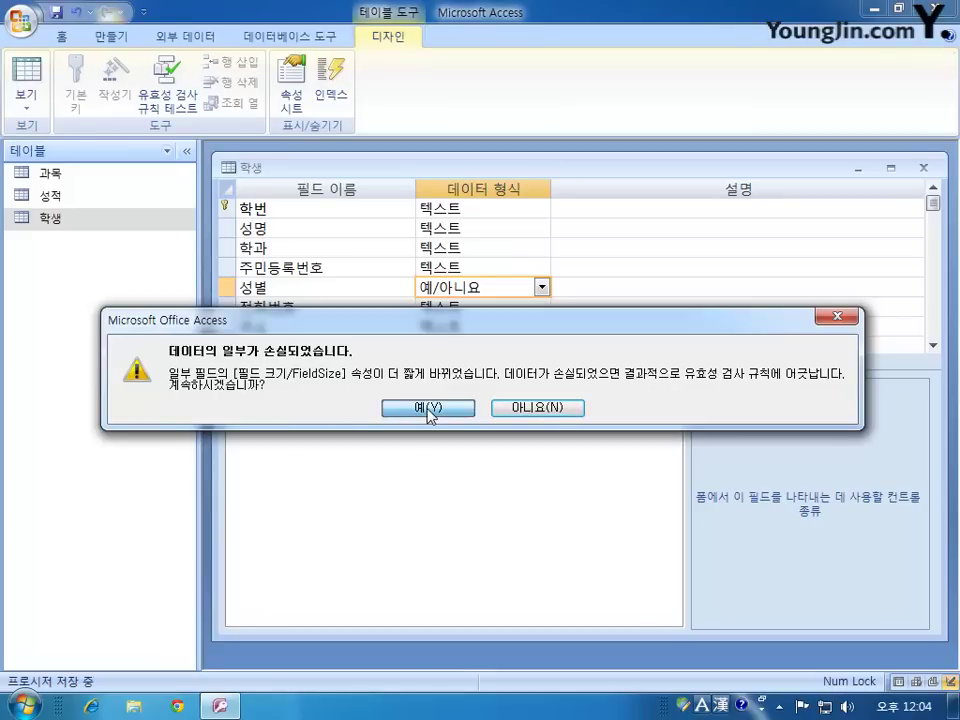
- Open the 학생 table, examine the stored 성별 values of the first five records, and close the table
double_click(55, 222)
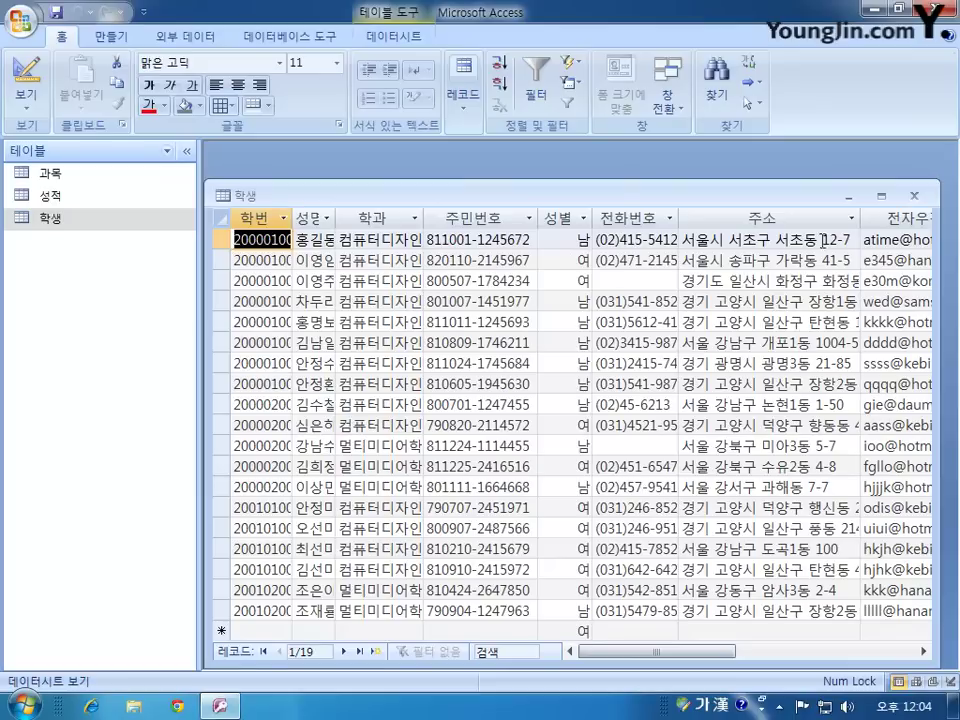
left_click(564, 238)
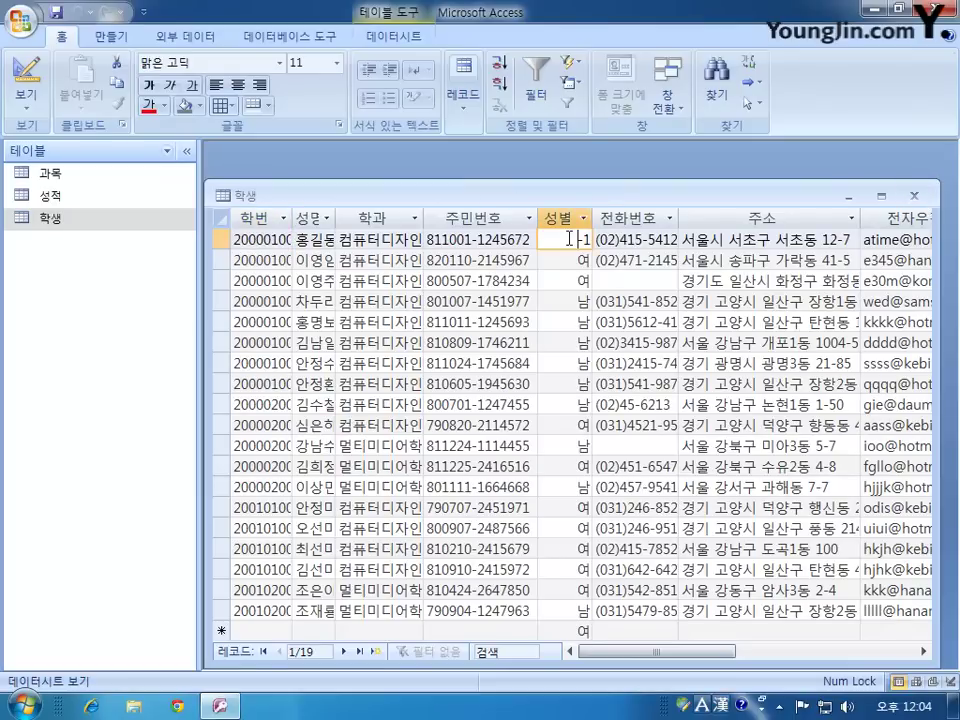
left_click(564, 257)
left_click(566, 284)
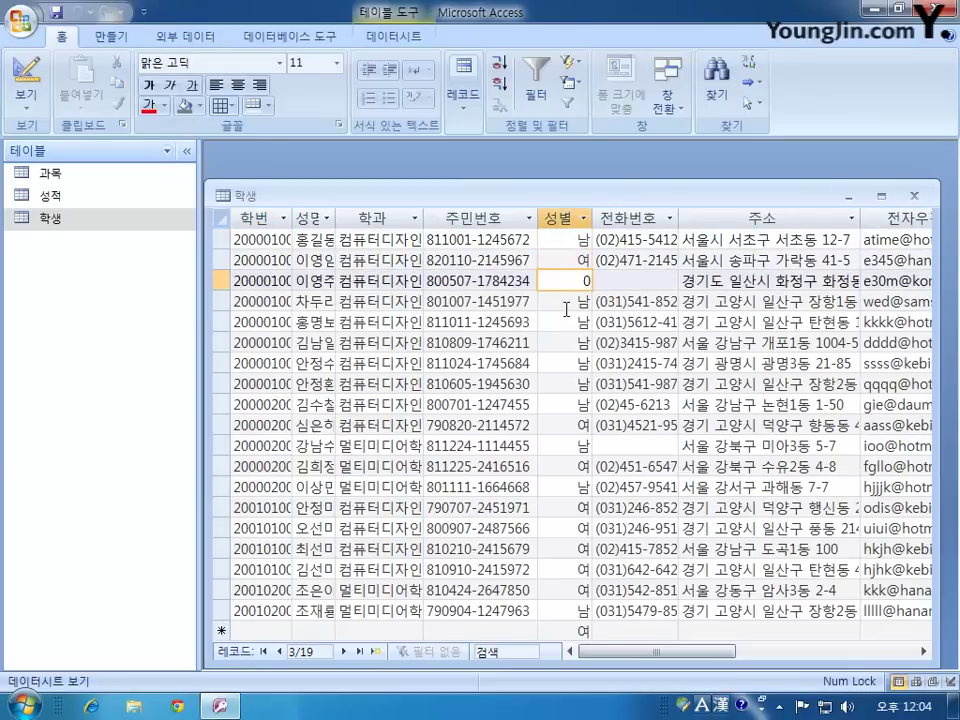
left_click(568, 301)
left_click(565, 322)
left_click(913, 196)
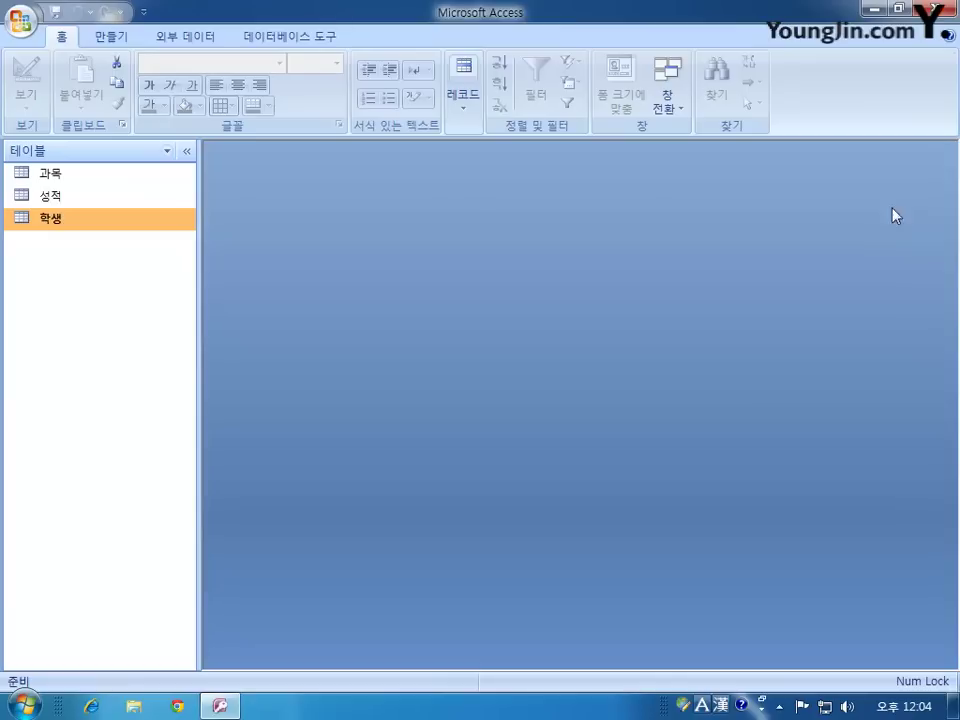